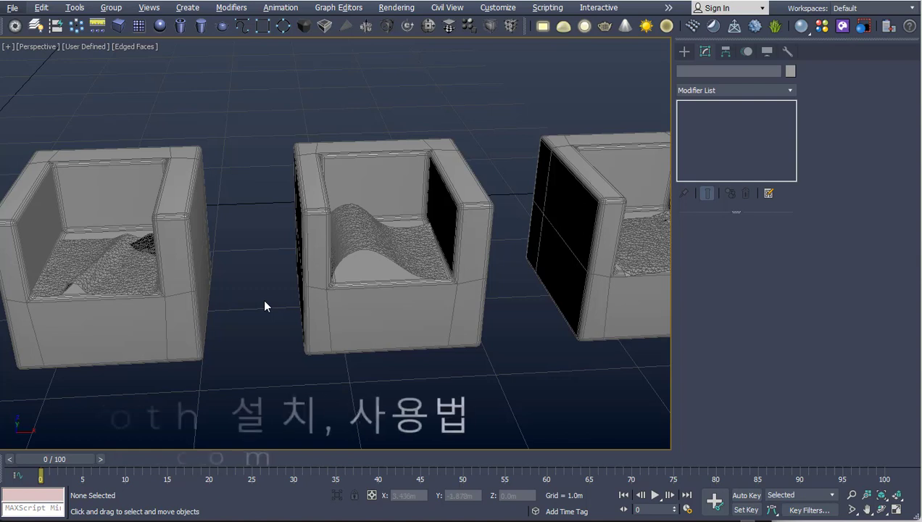
- Select the middle chair's cloth to show its Dynamo and Garment Maker stack, then pan right
{"action": "left_click", "coordinate": [364, 238]}
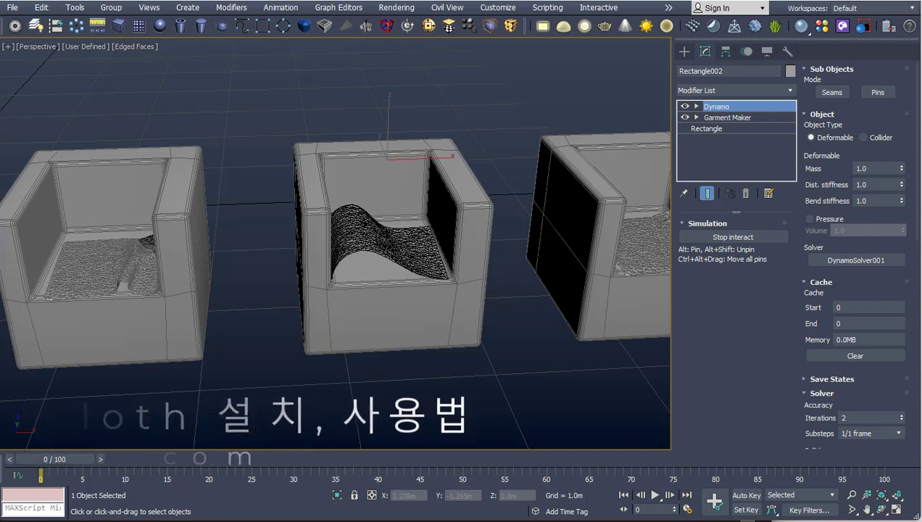
{"action": "middle_click_drag", "start_coordinate": [648, 256], "coordinate": [529, 255]}
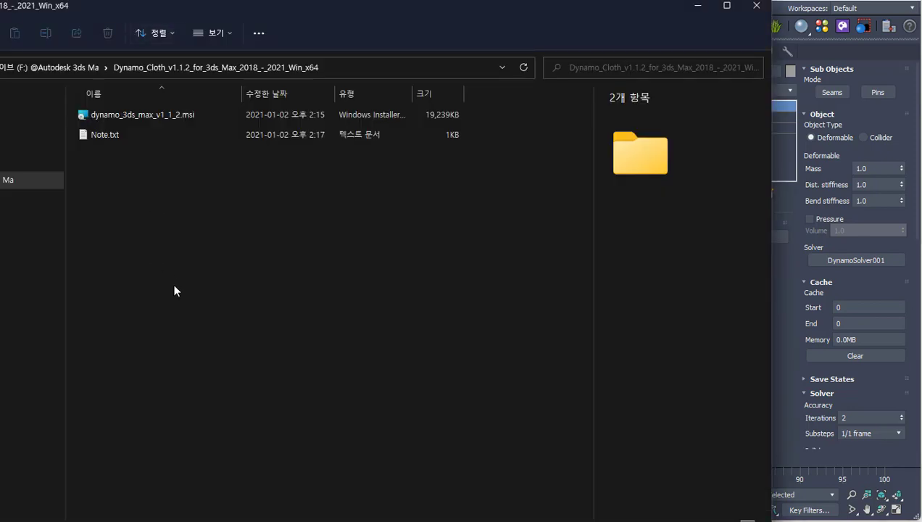
{"action": "left_click", "coordinate": [209, 37]}
{"action": "mouse_move", "coordinate": [210, 253]}
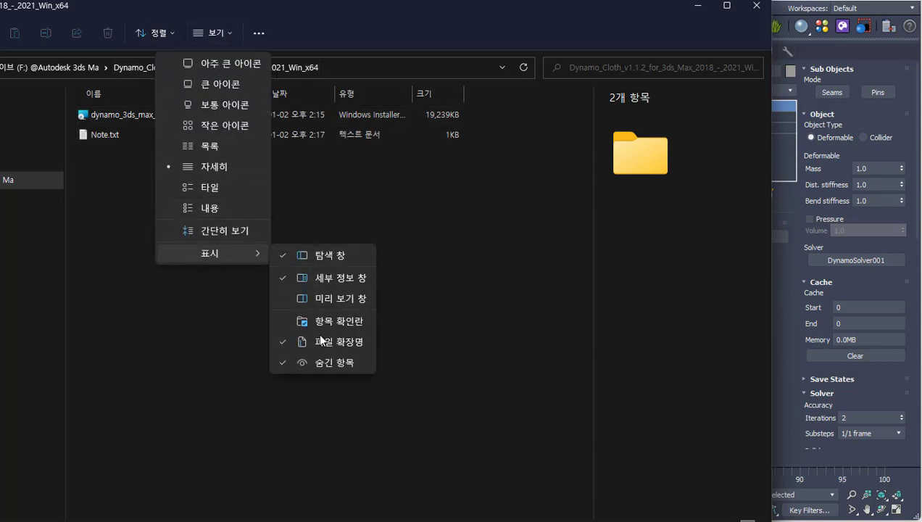
{"action": "left_click", "coordinate": [132, 282]}
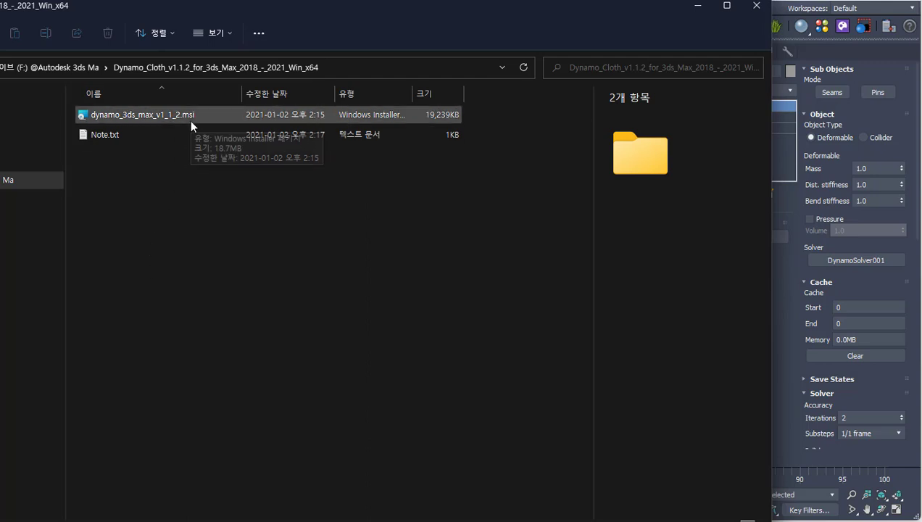
{"action": "mouse_move", "coordinate": [166, 114]}
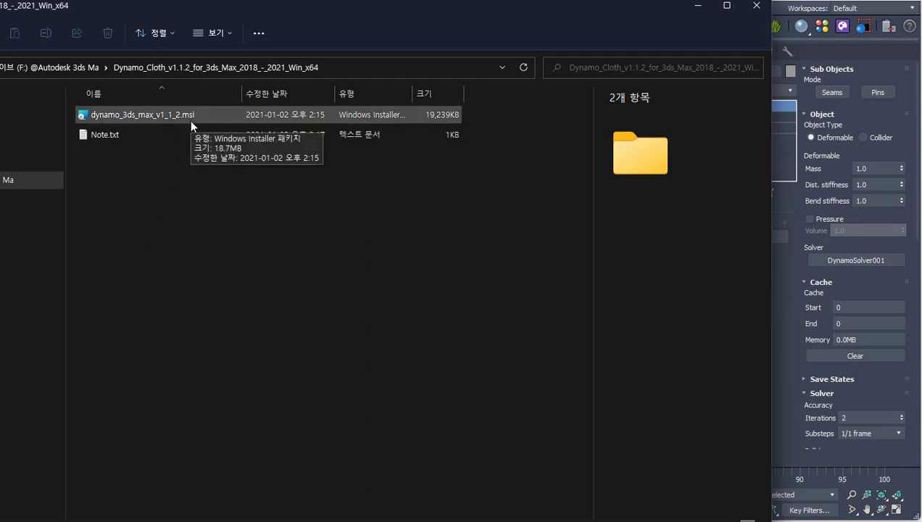
- Launch the dynamo_3ds_max_v1_1_2.msi installer, then cancel setup without modifying anything
{"action": "double_click", "coordinate": [184, 118]}
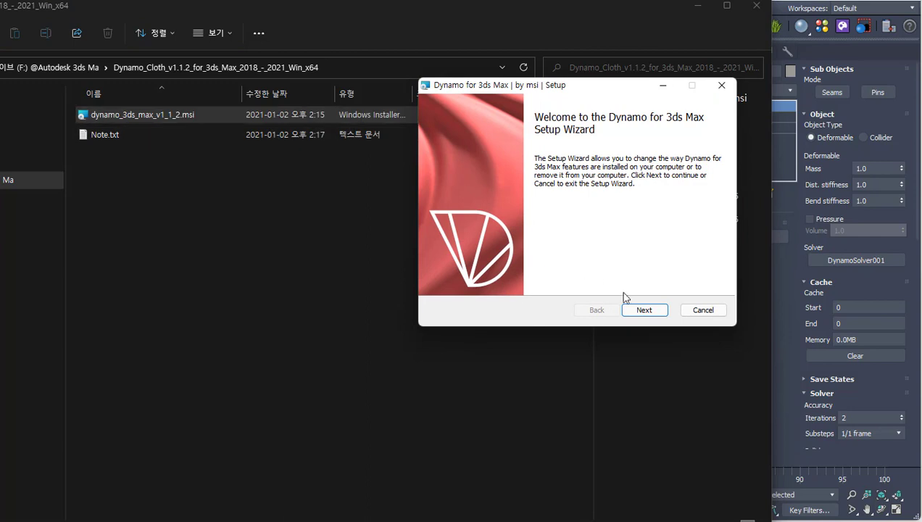
{"action": "left_click", "coordinate": [641, 312]}
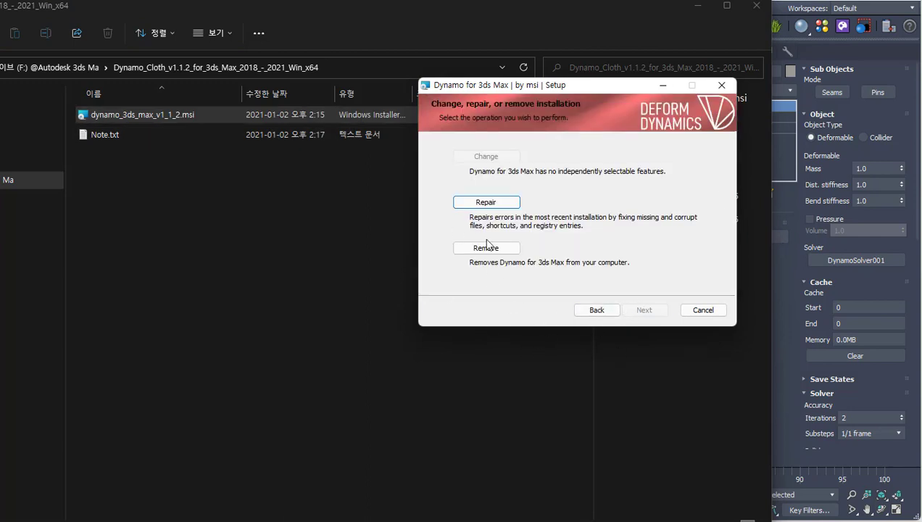
{"action": "left_click", "coordinate": [703, 310]}
{"action": "left_click", "coordinate": [559, 235]}
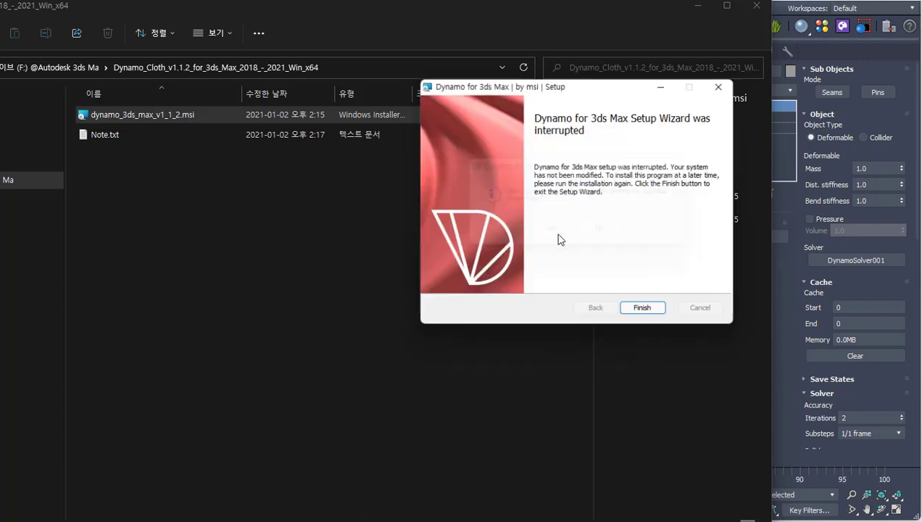
{"action": "left_click", "coordinate": [640, 311]}
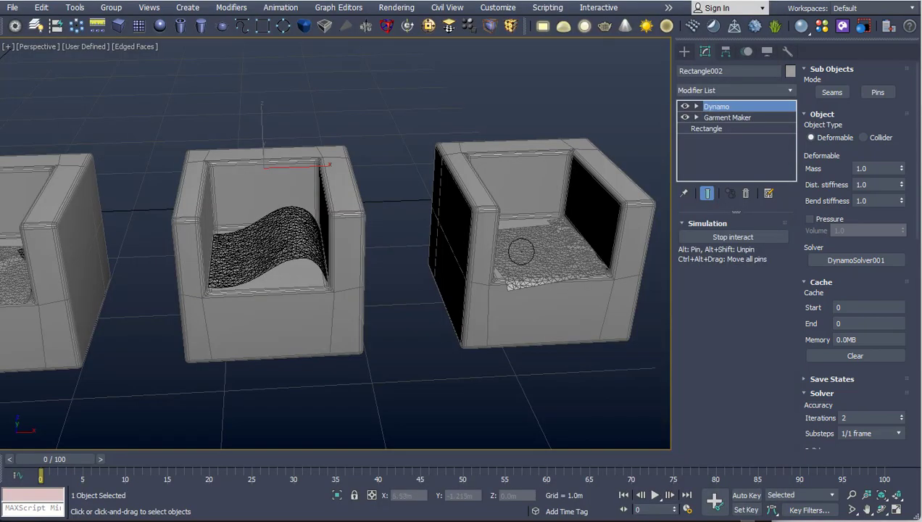
- Bring the left chair into view and tug both hanging cloth panels in the live simulation
{"action": "middle_click_drag", "start_coordinate": [33, 242], "coordinate": [121, 261]}
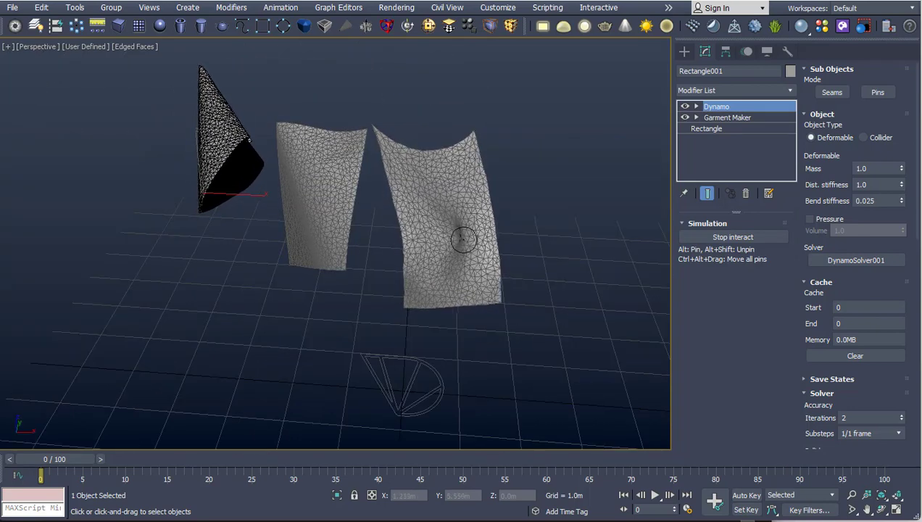
{"action": "left_click_drag", "start_coordinate": [464, 240], "coordinate": [486, 238]}
{"action": "mouse_move", "coordinate": [314, 230]}
{"action": "left_mouse_down"}
{"action": "mouse_move", "coordinate": [251, 211]}
{"action": "mouse_move", "coordinate": [265, 205]}
{"action": "left_mouse_up"}
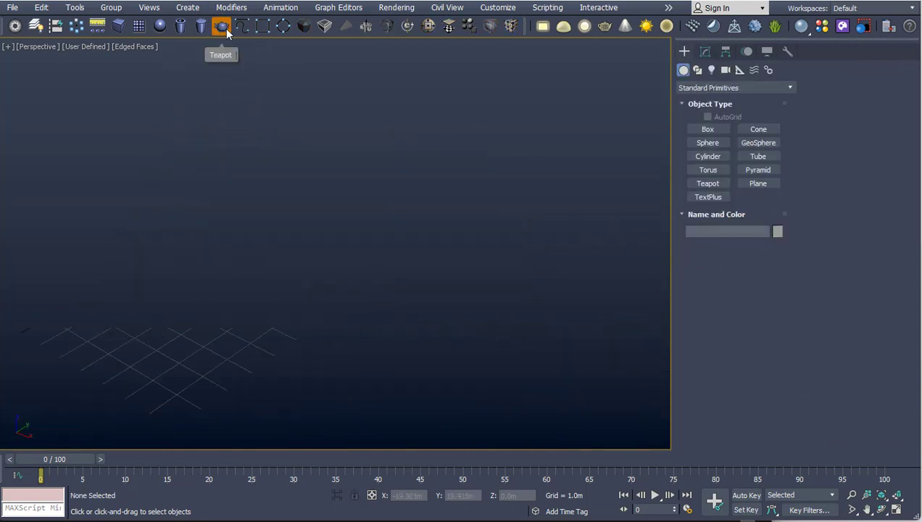
- Create a teapot and move it to the grid origin in Top view
{"action": "left_click", "coordinate": [221, 27]}
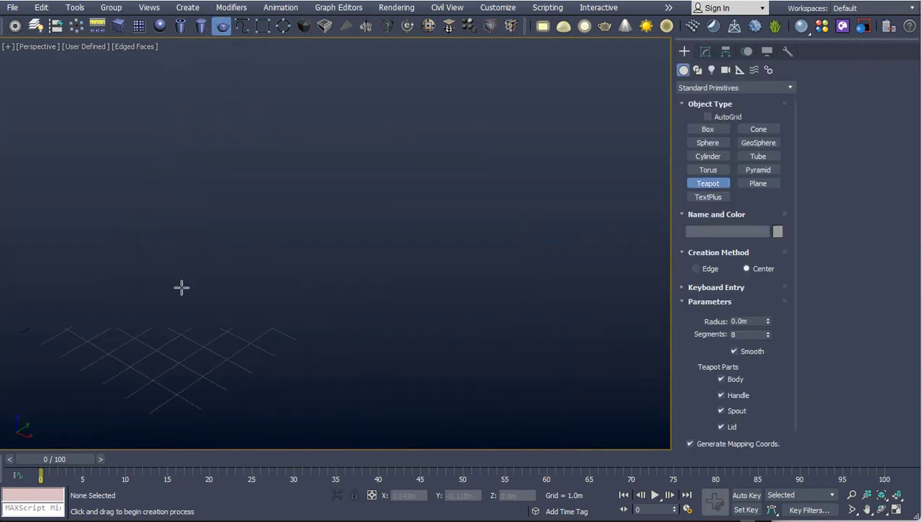
{"action": "left_click_drag", "start_coordinate": [178, 285], "coordinate": [184, 298]}
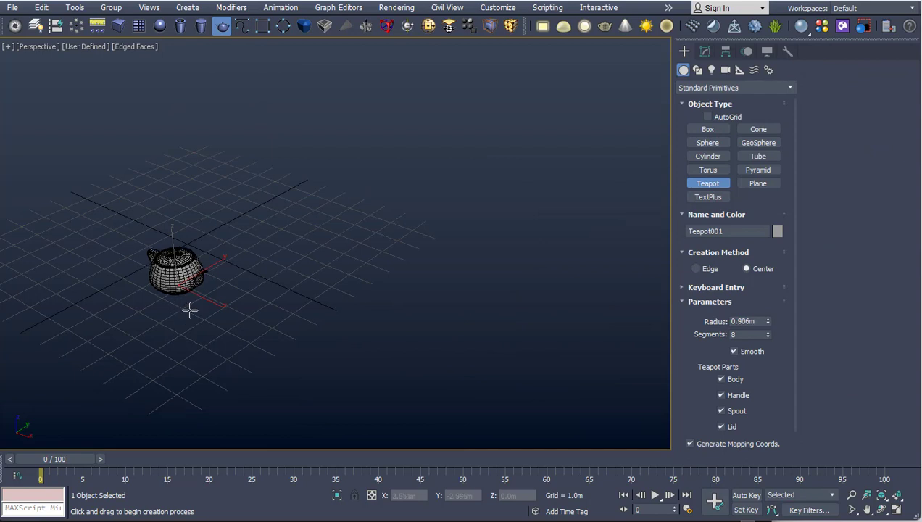
{"action": "key", "text": "t"}
{"action": "middle_click_drag", "start_coordinate": [439, 321], "coordinate": [363, 259]}
{"action": "right_click", "coordinate": [370, 257]}
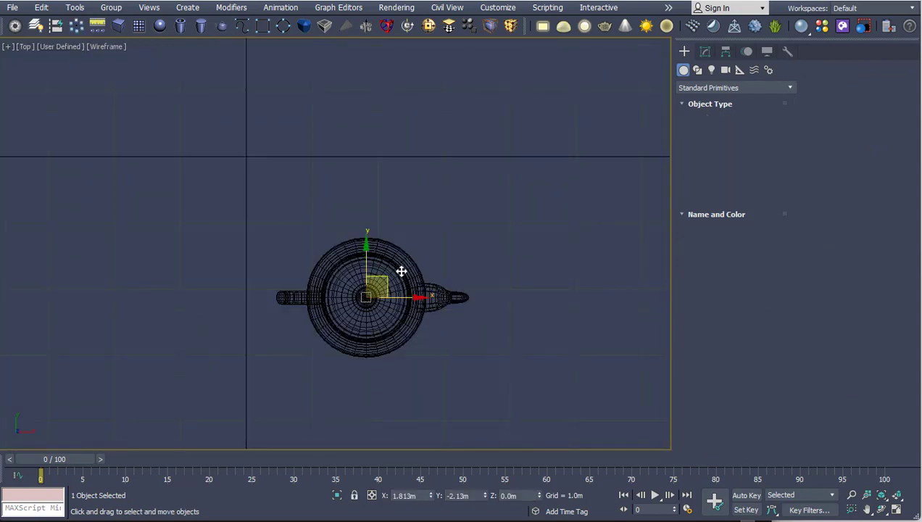
{"action": "left_click_drag", "start_coordinate": [390, 276], "coordinate": [274, 135]}
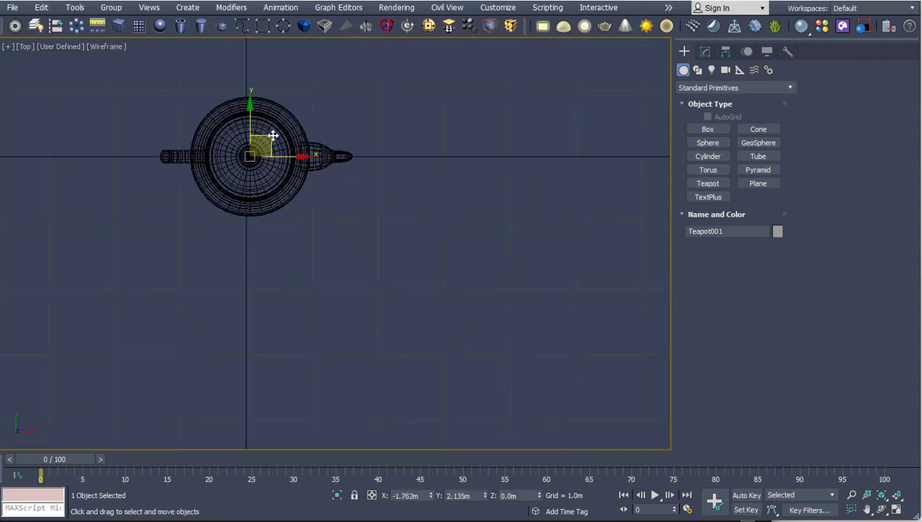
{"action": "scroll", "coordinate": [366, 276], "scroll_direction": "down", "scroll_amount": 3}
{"action": "mouse_move", "coordinate": [366, 275]}
{"action": "middle_mouse_down"}
{"action": "mouse_move", "coordinate": [438, 338]}
{"action": "mouse_move", "coordinate": [336, 274]}
{"action": "middle_mouse_up"}
- Draw a 6.695 m × 8.476 m rectangle around the teapot and raise it 2.539 m above
{"action": "left_click", "coordinate": [262, 26]}
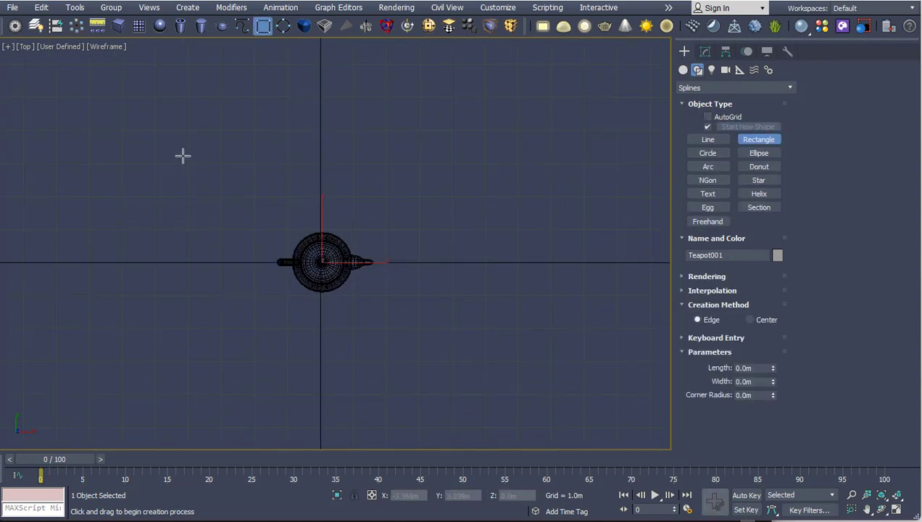
{"action": "left_click_drag", "start_coordinate": [184, 155], "coordinate": [337, 267]}
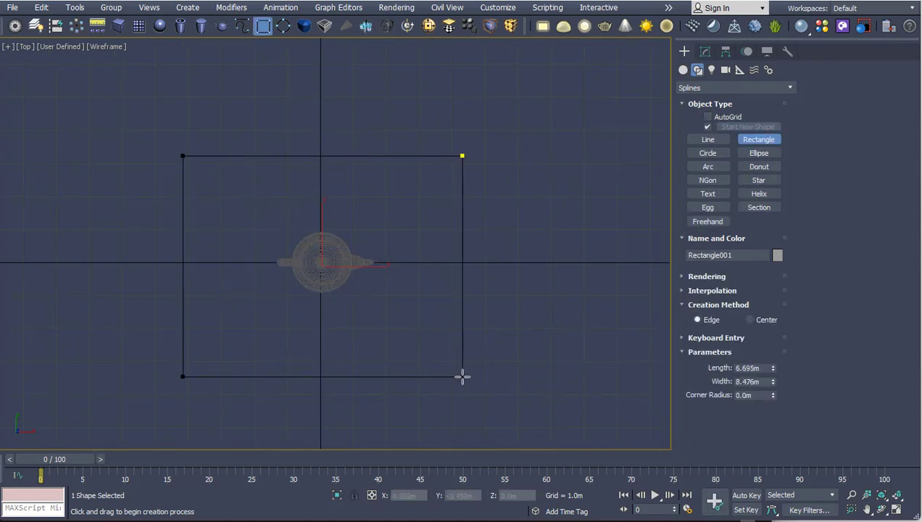
{"action": "key", "text": "f"}
{"action": "key", "text": "w"}
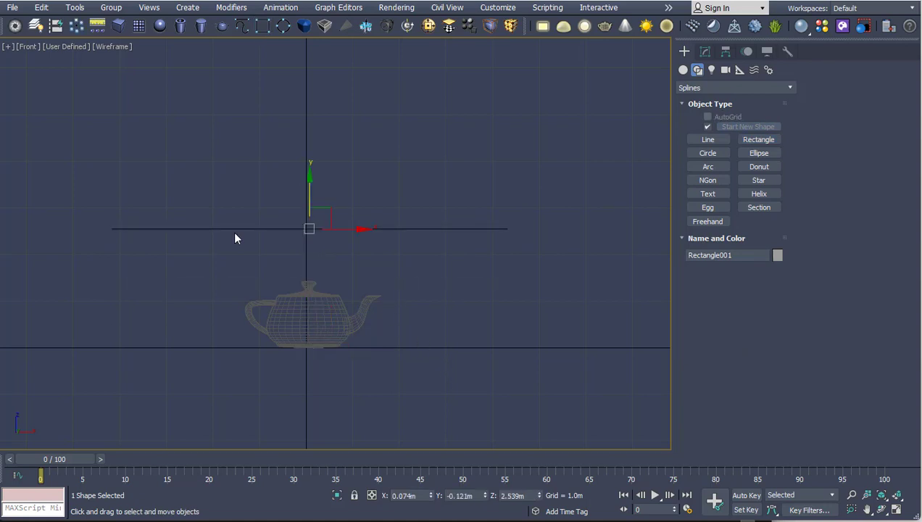
{"action": "key", "text": "p"}
{"action": "middle_click_drag", "start_coordinate": [301, 209], "coordinate": [365, 221]}
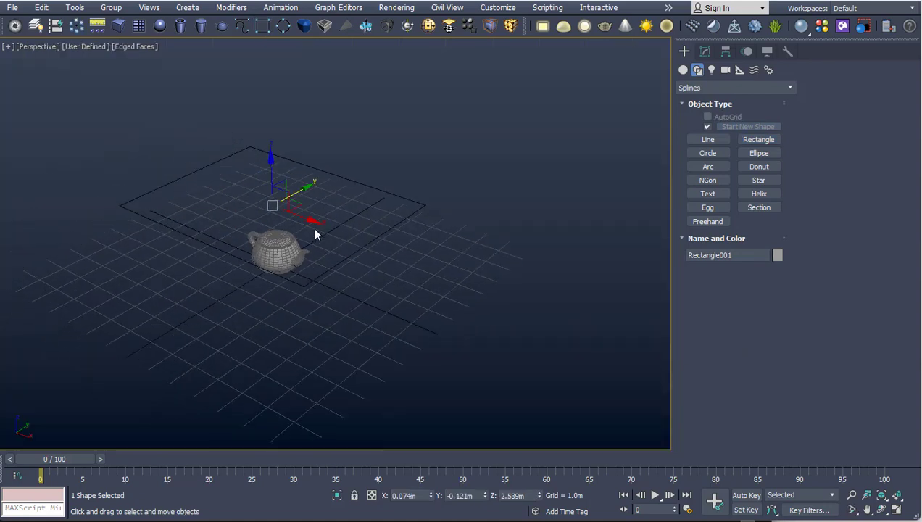
- Apply Garment Maker to the rectangle with mesh density 0.143
{"action": "type", "text": "xgar"}
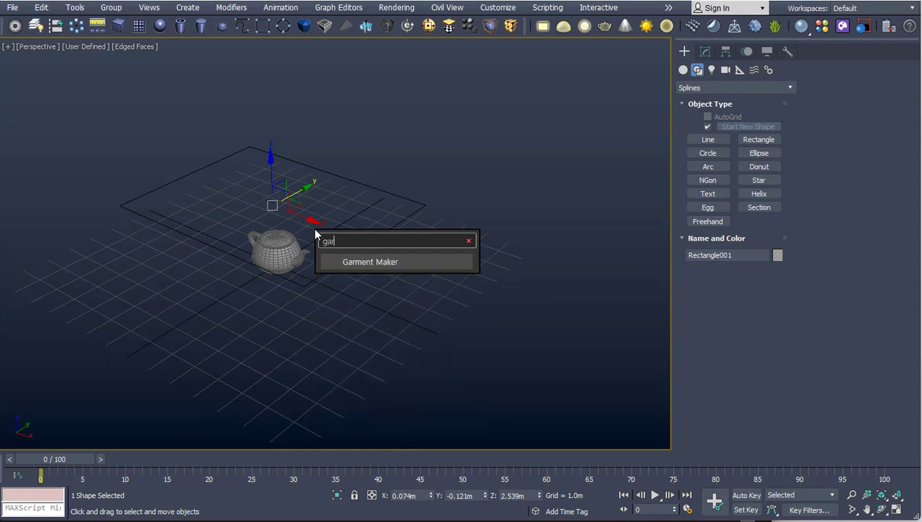
{"action": "left_click", "coordinate": [357, 262]}
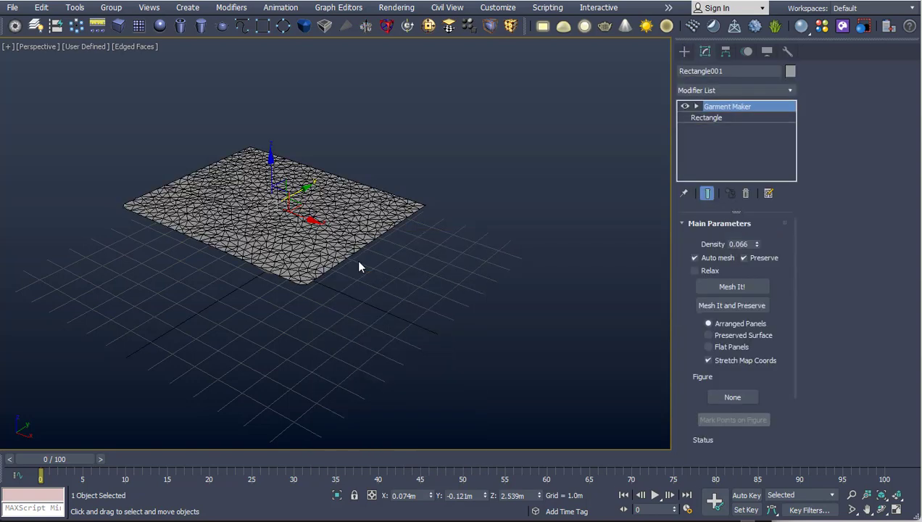
{"action": "left_click_drag", "start_coordinate": [756, 245], "coordinate": [757, 192]}
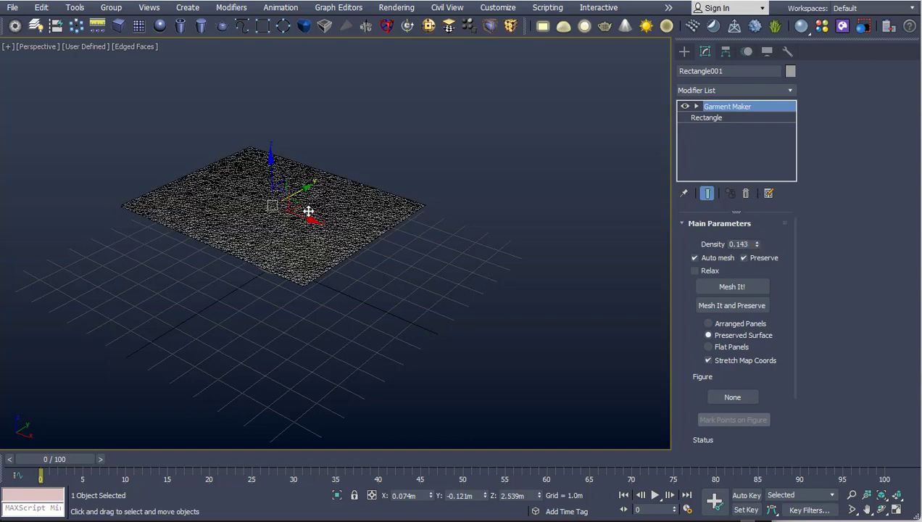
{"action": "middle_click_drag", "start_coordinate": [309, 211], "coordinate": [309, 216], "text": "alt"}
- Add the DynamoModifier on top of Garment Maker
{"action": "left_click", "coordinate": [752, 90]}
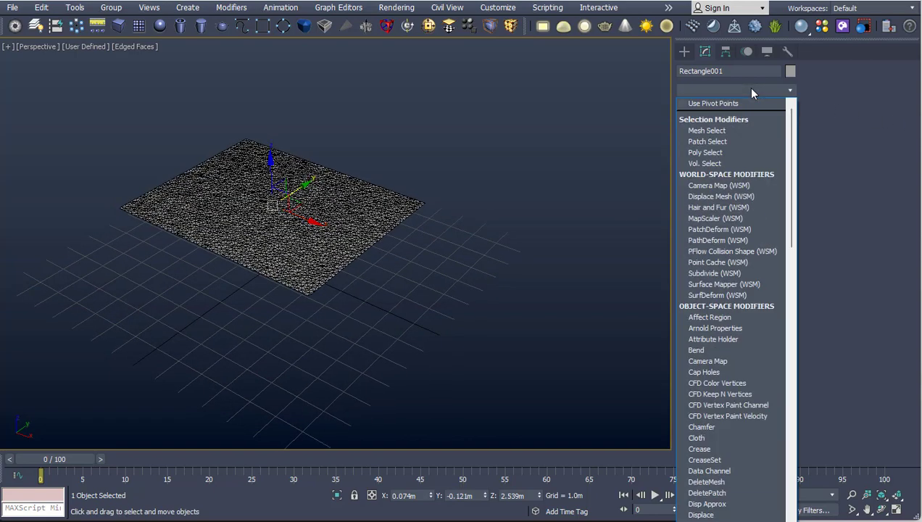
{"action": "type", "text": "dy"}
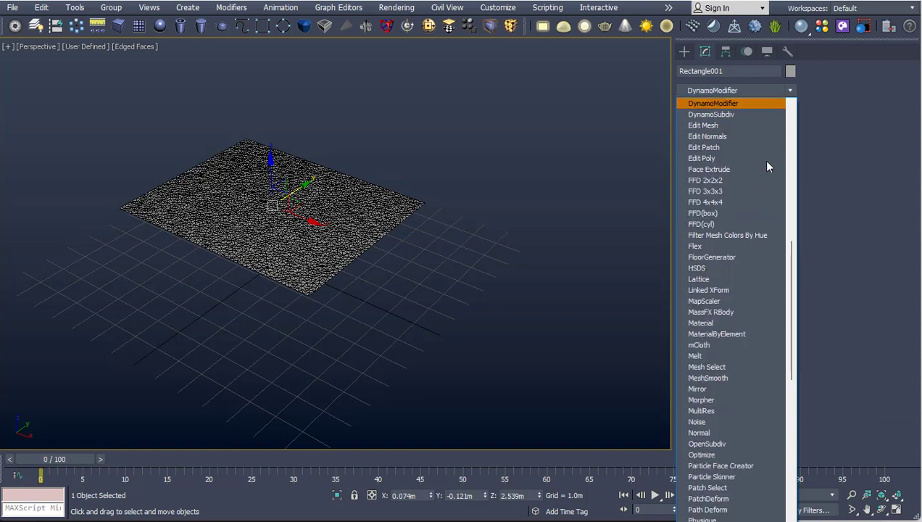
{"action": "left_click", "coordinate": [727, 105]}
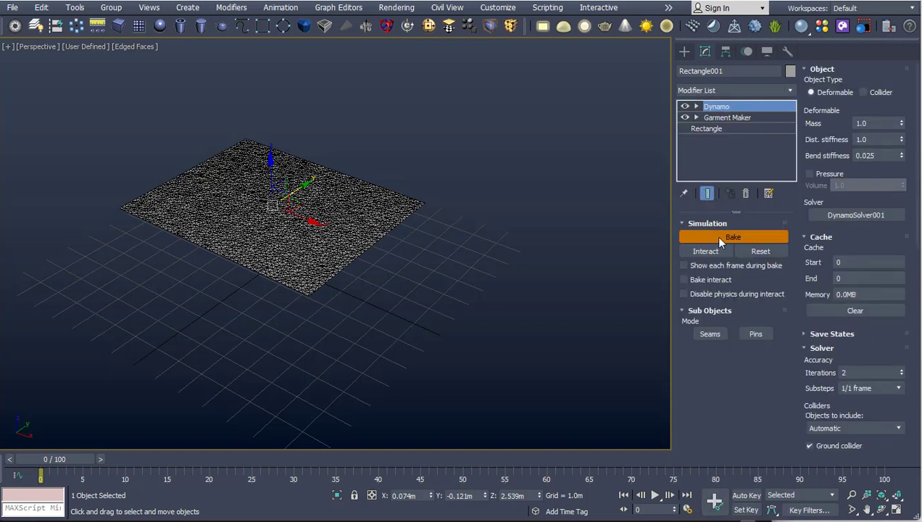
- Run the live simulation, pull the cloth up from its peak until it crumples, then stop
{"action": "left_click", "coordinate": [720, 241]}
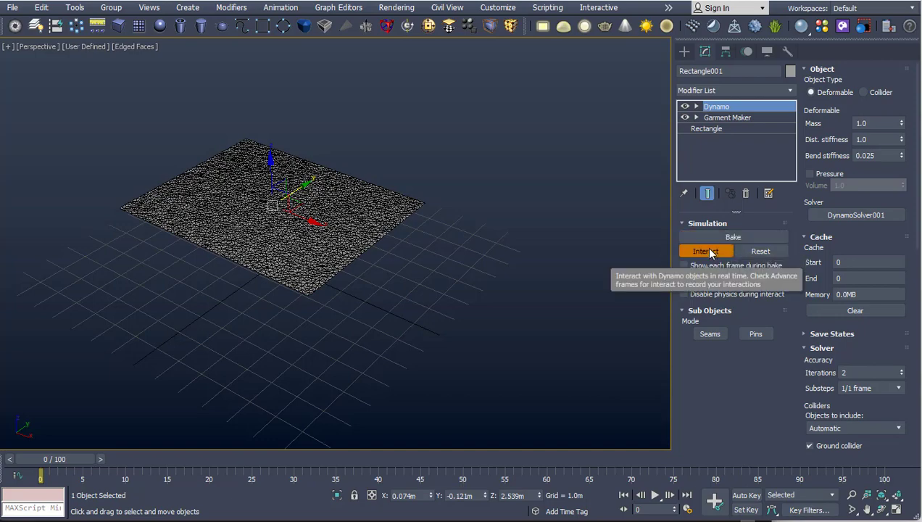
{"action": "left_click", "coordinate": [708, 251]}
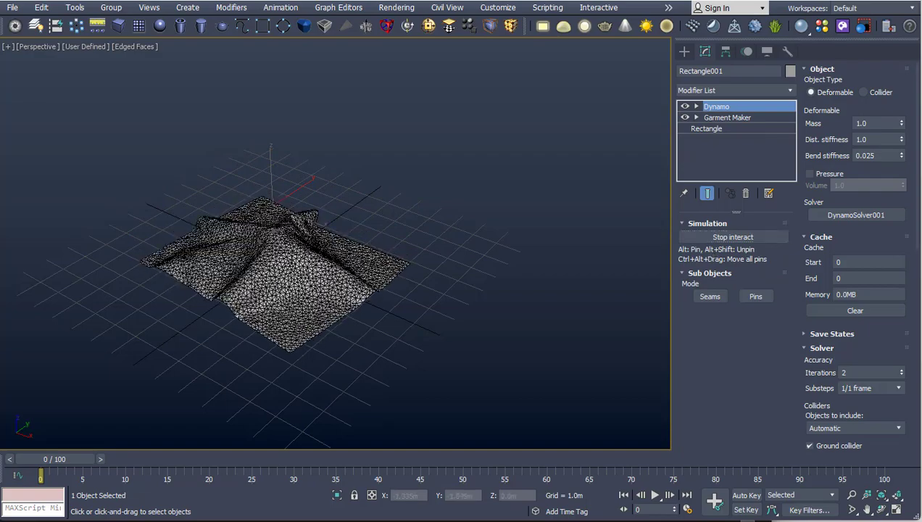
{"action": "left_click_drag", "start_coordinate": [268, 192], "coordinate": [267, 161]}
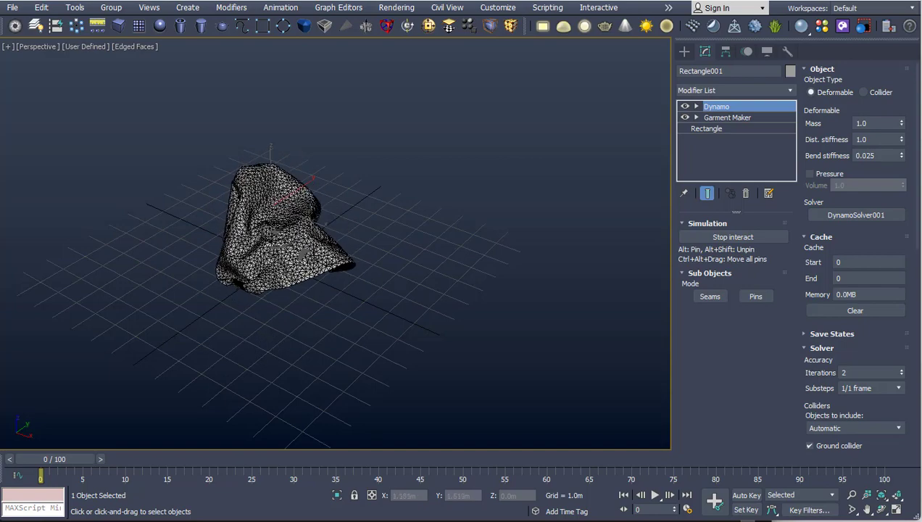
{"action": "middle_click_drag", "start_coordinate": [395, 259], "coordinate": [422, 287], "text": "alt"}
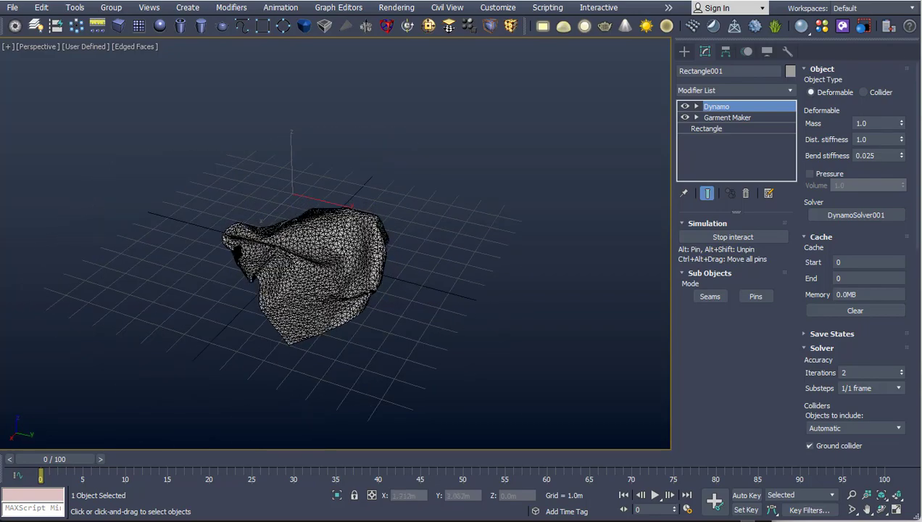
{"action": "left_click", "coordinate": [724, 240]}
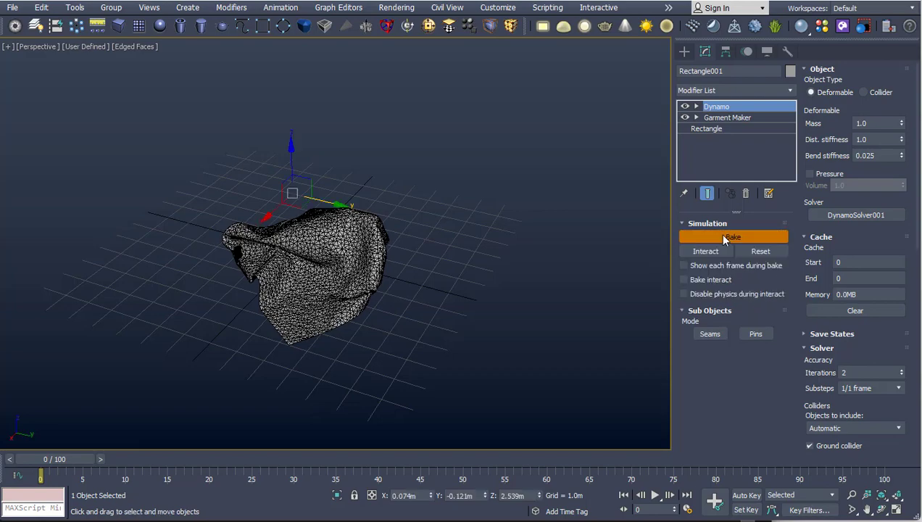
- Reset and bake the cloth, scrubbing to frame 94 to see the drape
{"action": "left_click", "coordinate": [761, 252]}
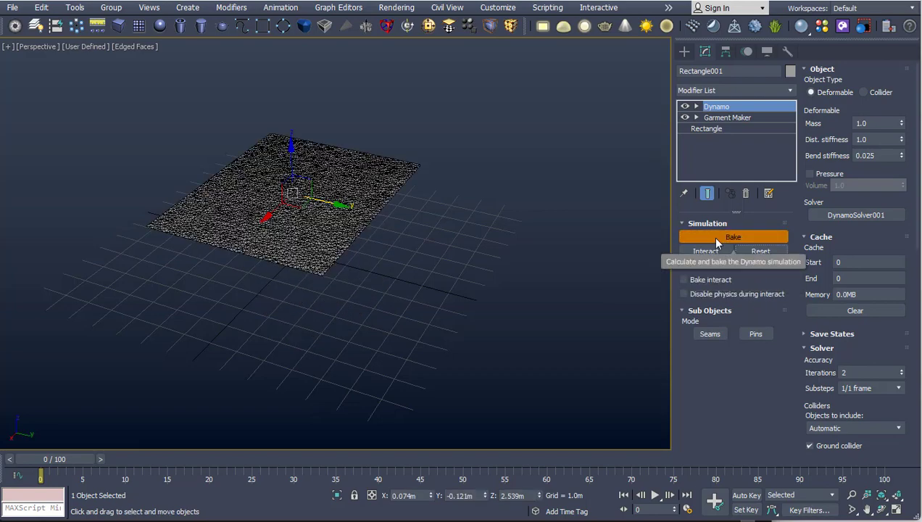
{"action": "left_click", "coordinate": [733, 237]}
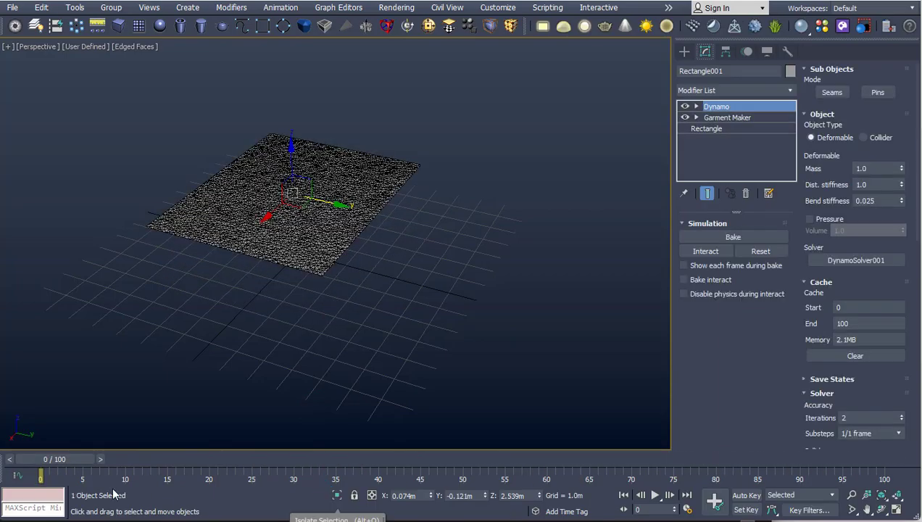
{"action": "mouse_move", "coordinate": [56, 459]}
{"action": "left_mouse_down"}
{"action": "mouse_move", "coordinate": [505, 457]}
{"action": "mouse_move", "coordinate": [723, 436]}
{"action": "left_mouse_up"}
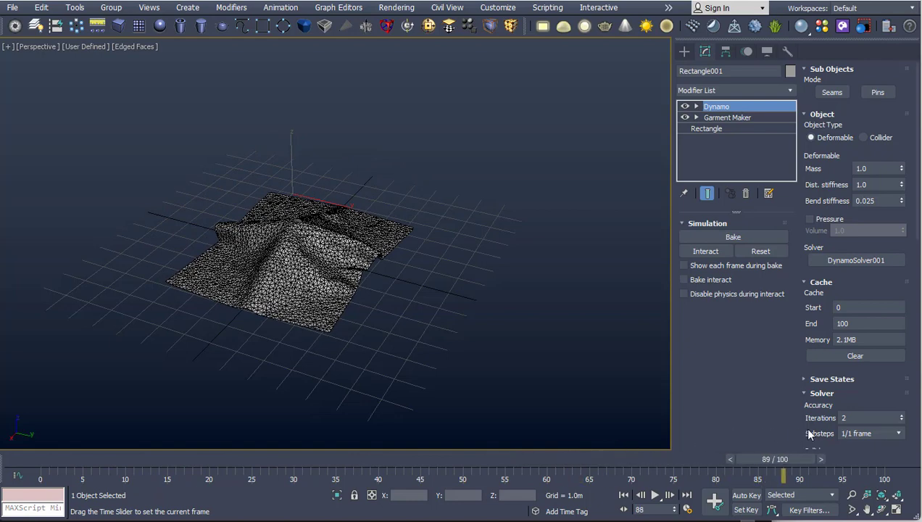
{"action": "left_click_drag", "start_coordinate": [808, 434], "coordinate": [833, 434]}
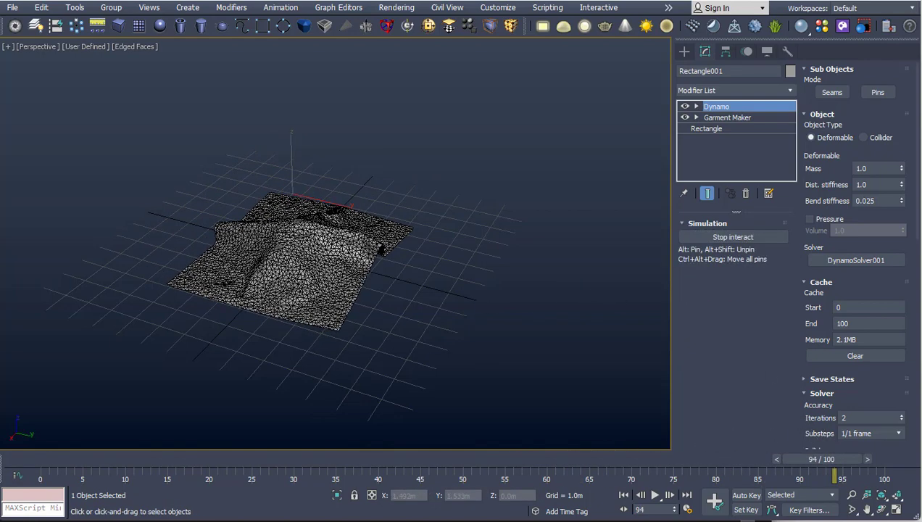
- Stop interacting, enable Show each frame during bake, and start Interact again
{"action": "left_click", "coordinate": [727, 237]}
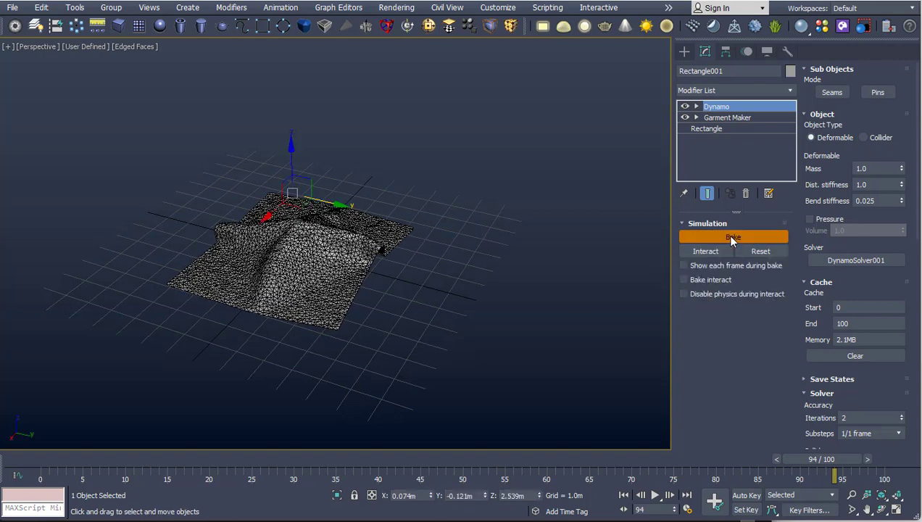
{"action": "left_click", "coordinate": [703, 265]}
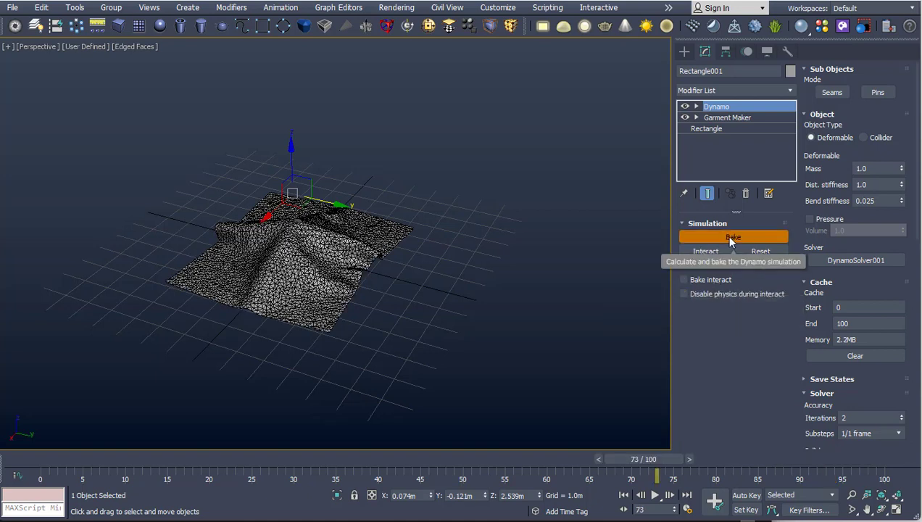
{"action": "left_click", "coordinate": [705, 250]}
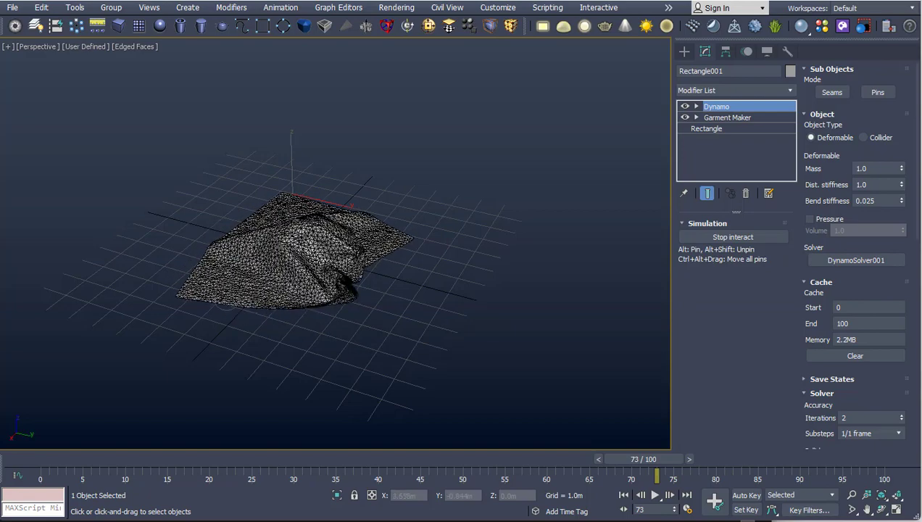
- Reset, re-bake and interact with the cloth, then replay the animation from frame 0
{"action": "left_click", "coordinate": [711, 241]}
{"action": "left_click", "coordinate": [758, 251]}
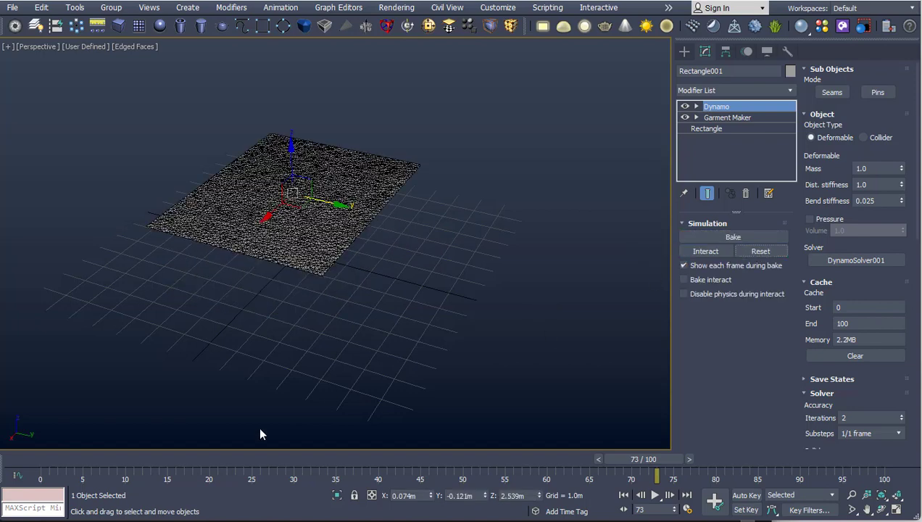
{"action": "left_click", "coordinate": [733, 237]}
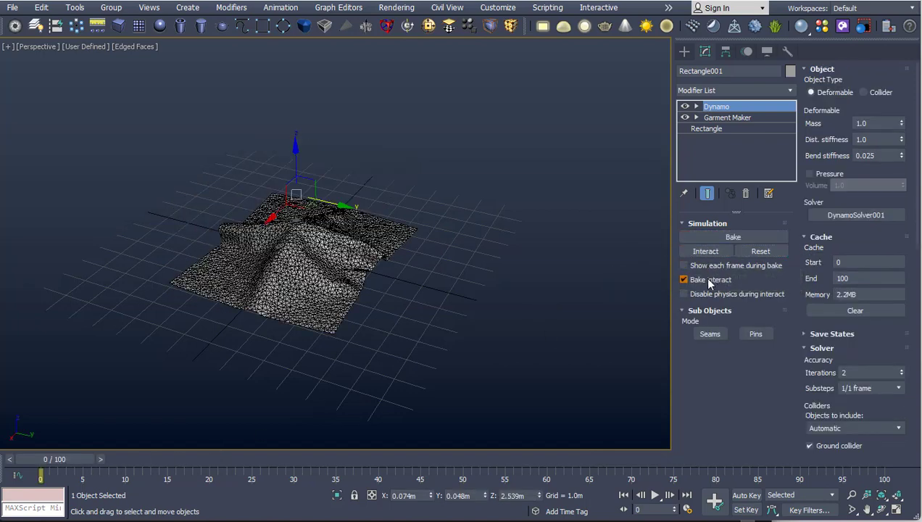
{"action": "left_click", "coordinate": [702, 252]}
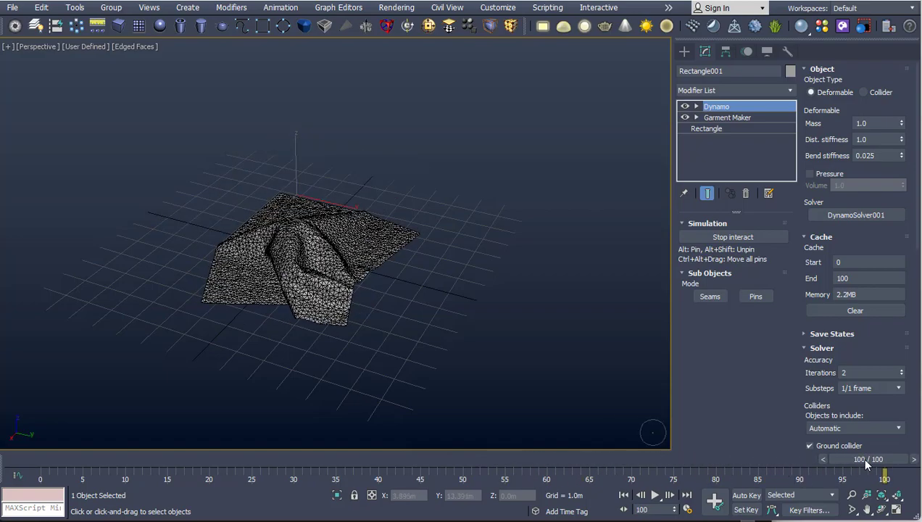
{"action": "left_click_drag", "start_coordinate": [867, 461], "coordinate": [39, 461]}
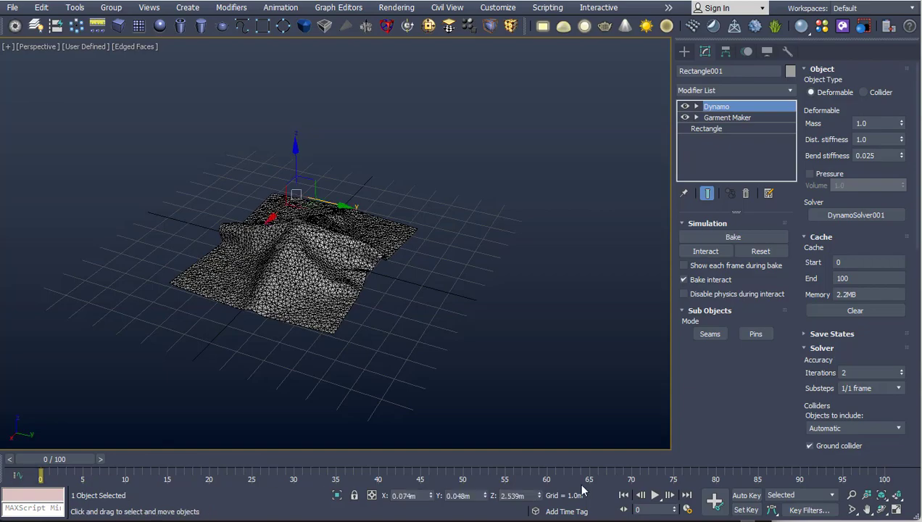
{"action": "left_click", "coordinate": [652, 495]}
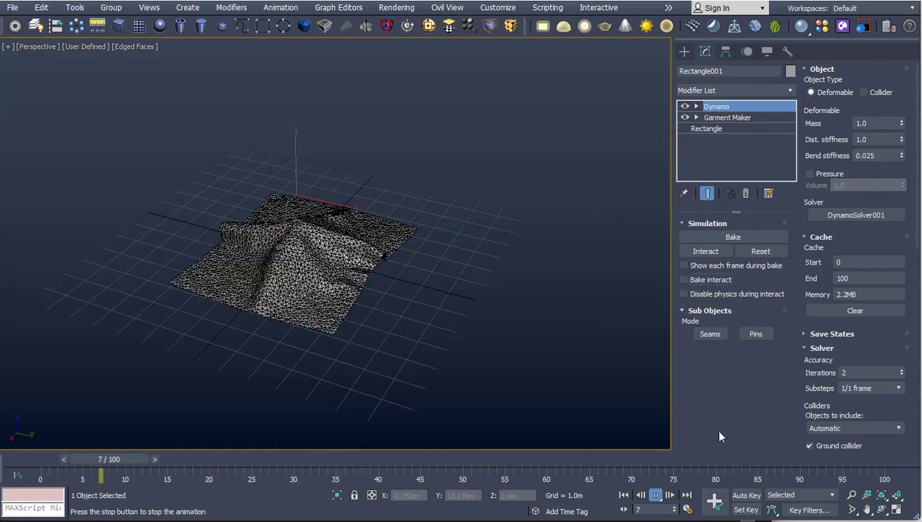
{"action": "left_click", "coordinate": [656, 495]}
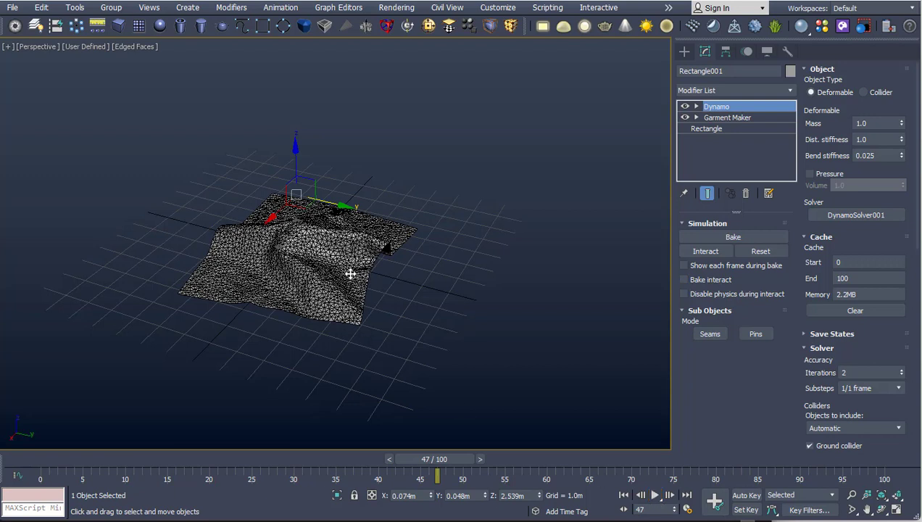
- Delete the cloth sheet and switch to Front wireframe view with the Plane primitive ready
{"action": "key", "text": "Delete"}
{"action": "key", "text": "f"}
{"action": "left_click", "coordinate": [138, 26]}
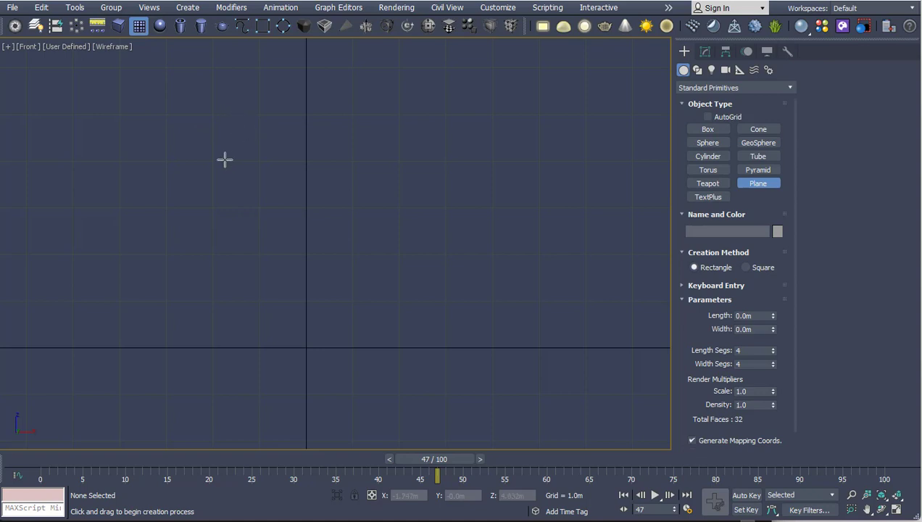
- Draw a 3.641 m × 2.242 m plane in Front view with 50 length and 40 width segments
{"action": "left_click_drag", "start_coordinate": [219, 145], "coordinate": [312, 306]}
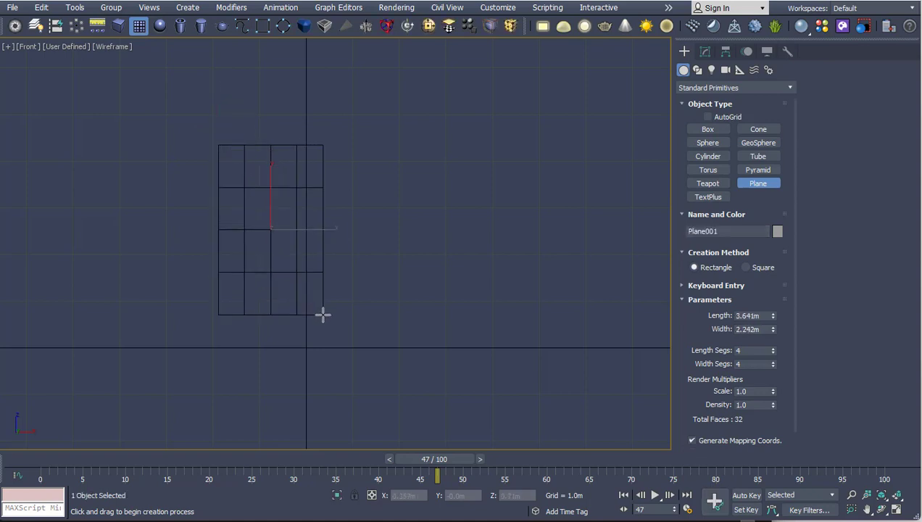
{"action": "left_click", "coordinate": [705, 52]}
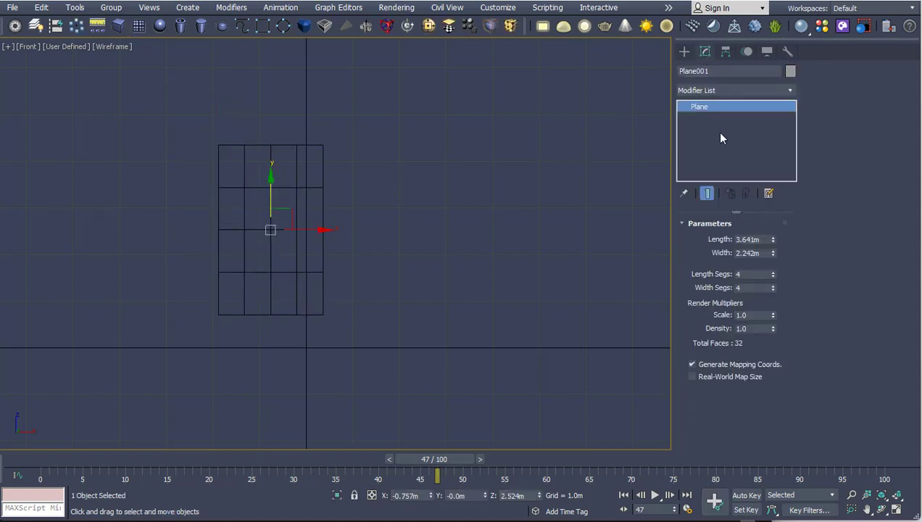
{"action": "double_click", "coordinate": [757, 274]}
{"action": "type", "text": "50"}
{"action": "key", "text": "Tab"}
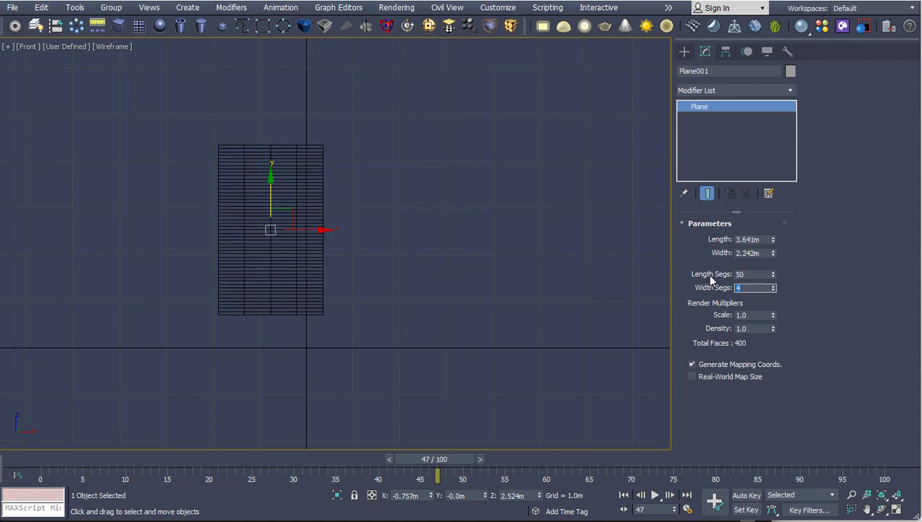
{"action": "type", "text": "40"}
{"action": "key", "text": "Return"}
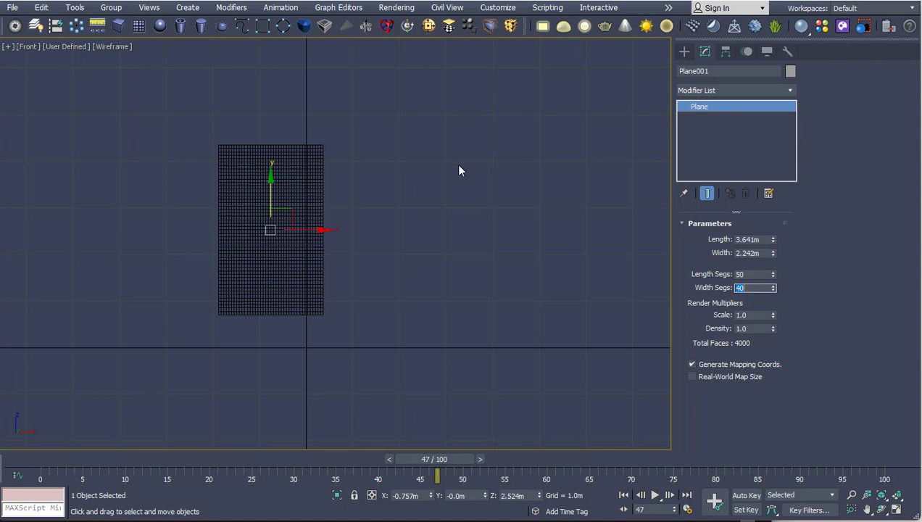
- Add DynamoModifier to Plane001 and run Interact so it drops and folds, viewed in Perspective
{"action": "left_click", "coordinate": [741, 91]}
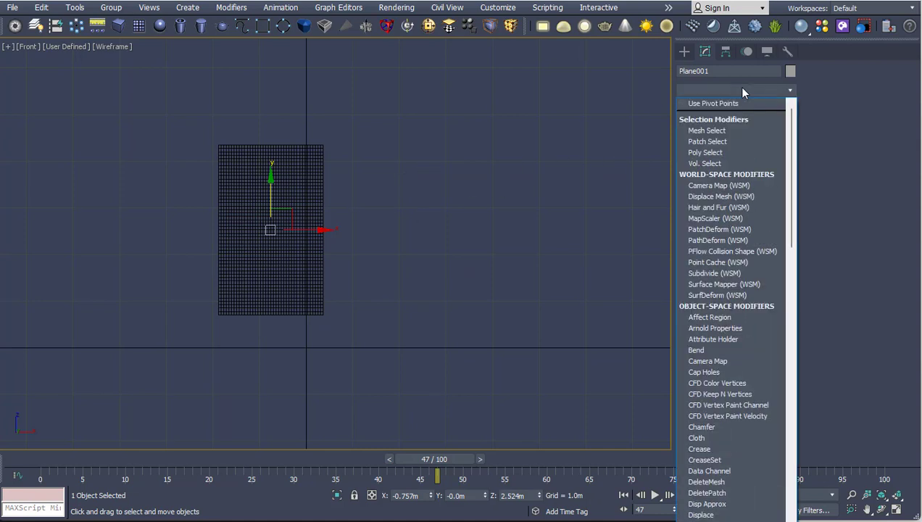
{"action": "type", "text": "dy"}
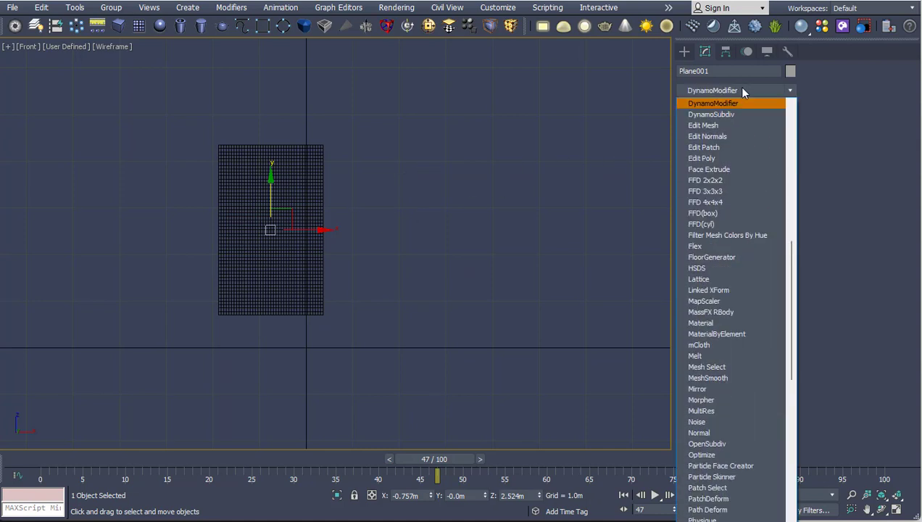
{"action": "left_click", "coordinate": [728, 103]}
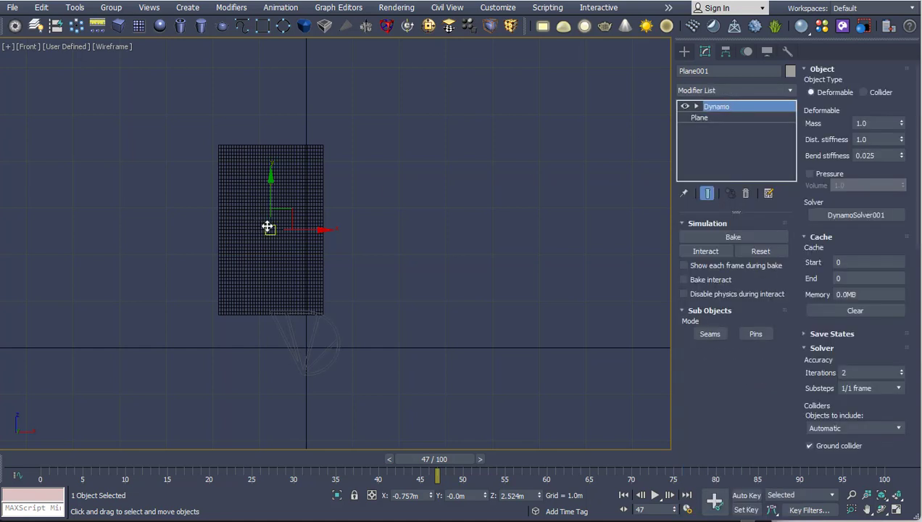
{"action": "middle_click_drag", "start_coordinate": [276, 215], "coordinate": [278, 222]}
{"action": "left_click", "coordinate": [725, 253]}
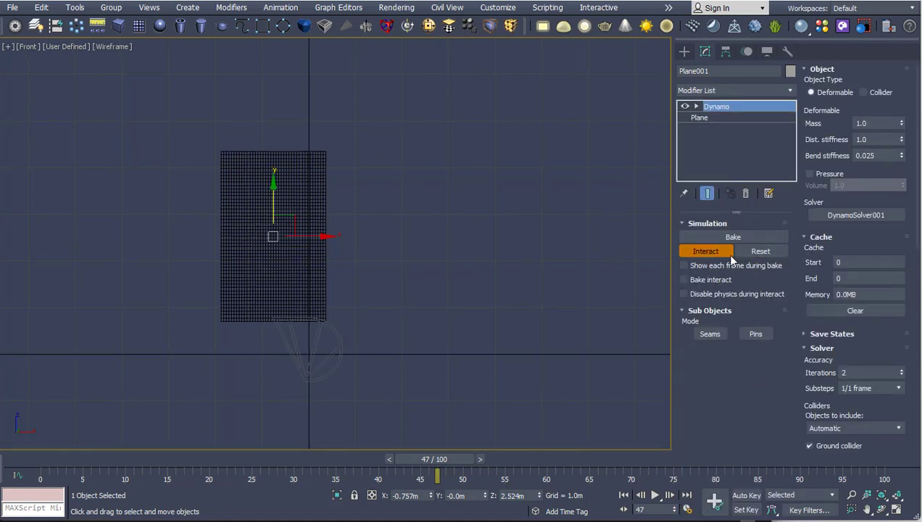
{"action": "left_click", "coordinate": [707, 250]}
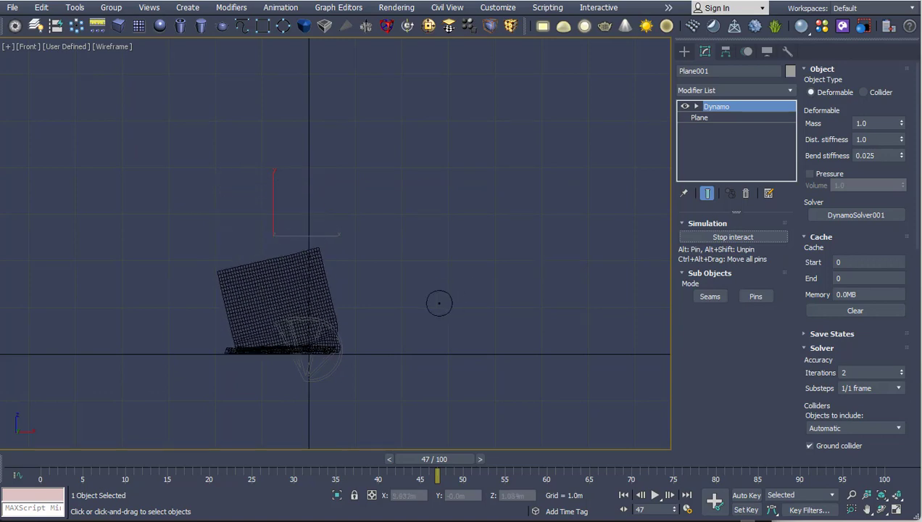
{"action": "key", "text": "p"}
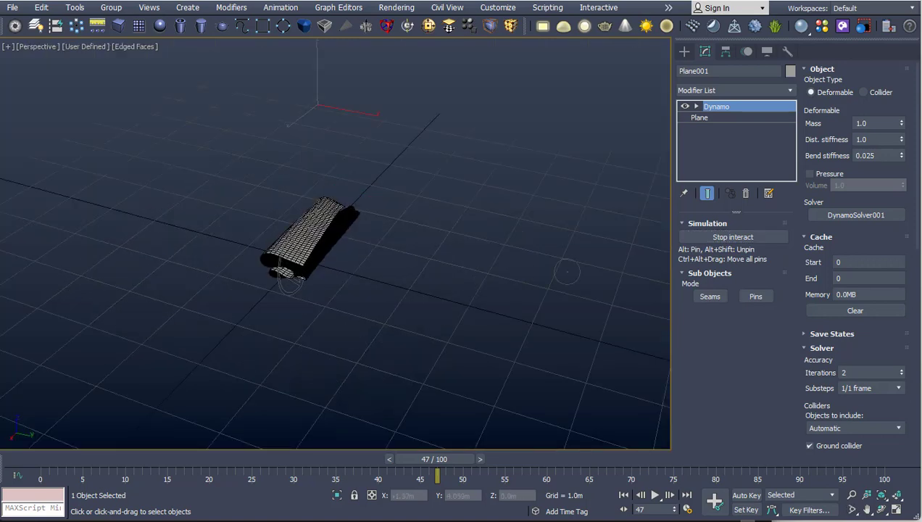
- Stop the cloth simulation, reset the plane to its upright start, and orbit toward it
{"action": "left_click", "coordinate": [716, 239]}
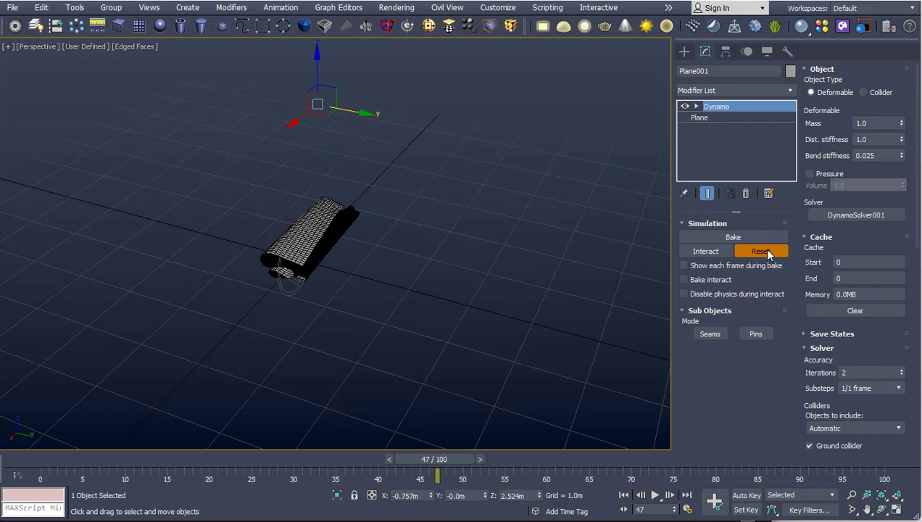
{"action": "left_click", "coordinate": [763, 250]}
{"action": "middle_click_drag", "start_coordinate": [337, 253], "coordinate": [462, 226], "text": "alt"}
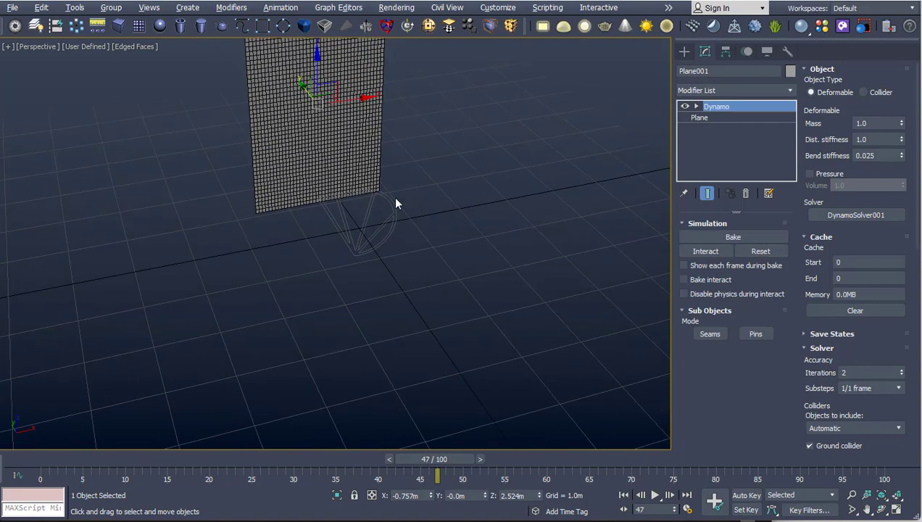
{"action": "mouse_move", "coordinate": [395, 203]}
{"action": "middle_mouse_down", "text": "alt"}
{"action": "mouse_move", "coordinate": [439, 277]}
{"action": "mouse_move", "coordinate": [418, 261]}
{"action": "mouse_move", "coordinate": [428, 254]}
{"action": "middle_mouse_up", "text": "alt"}
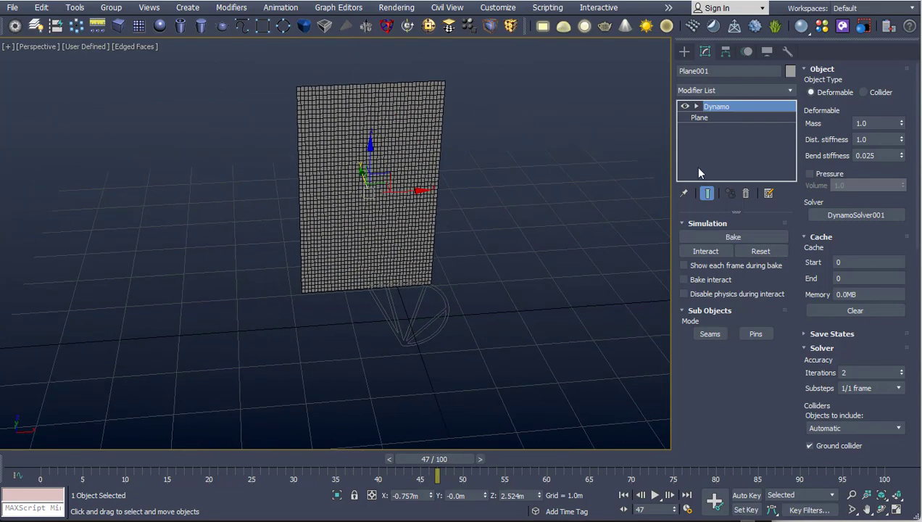
- Add a Cloth modifier to the plane, then remove it again
{"action": "left_click", "coordinate": [773, 91]}
{"action": "type", "text": "c"}
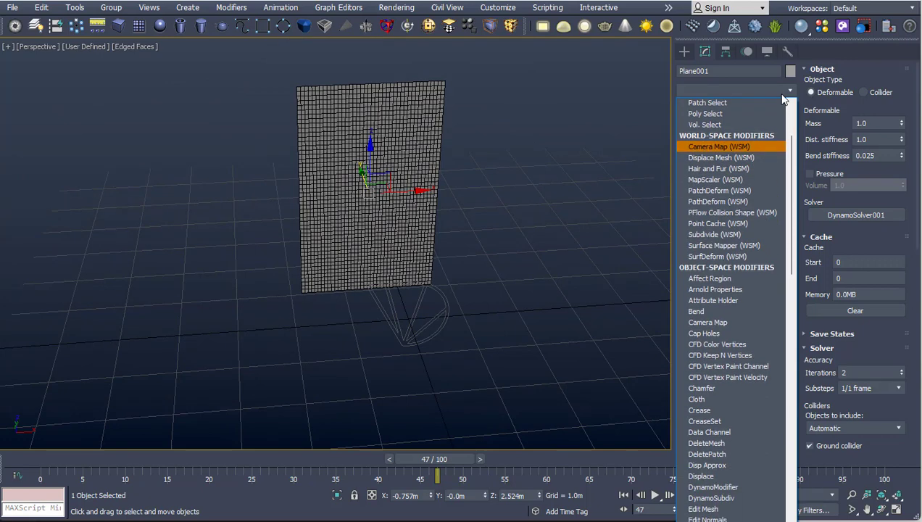
{"action": "type", "text": "loth"}
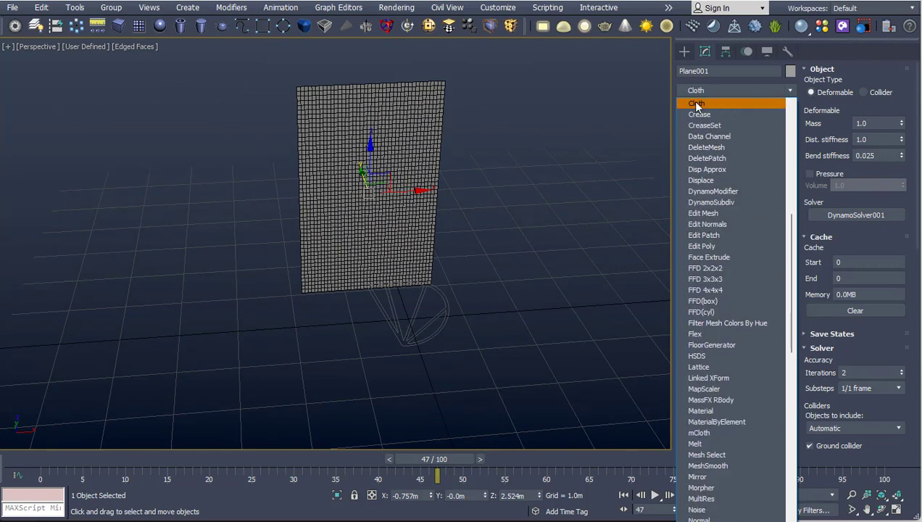
{"action": "left_click", "coordinate": [692, 103]}
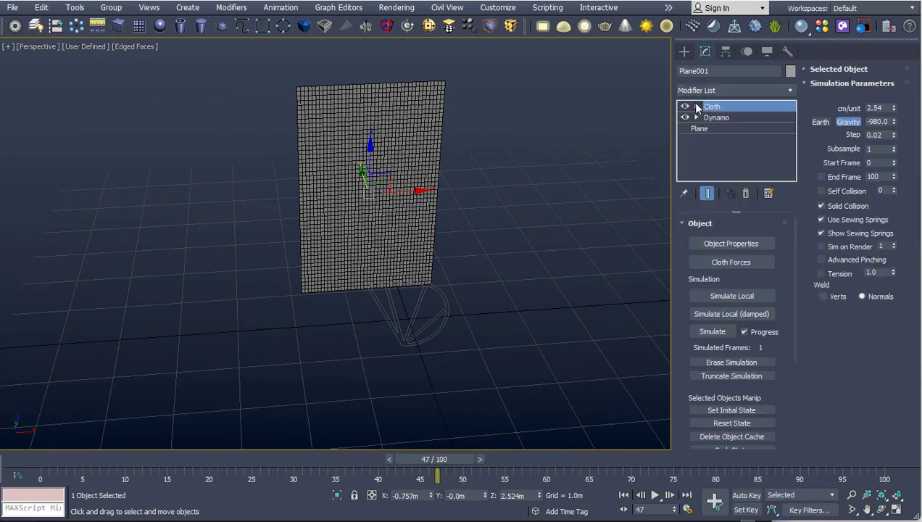
{"action": "left_click", "coordinate": [746, 194]}
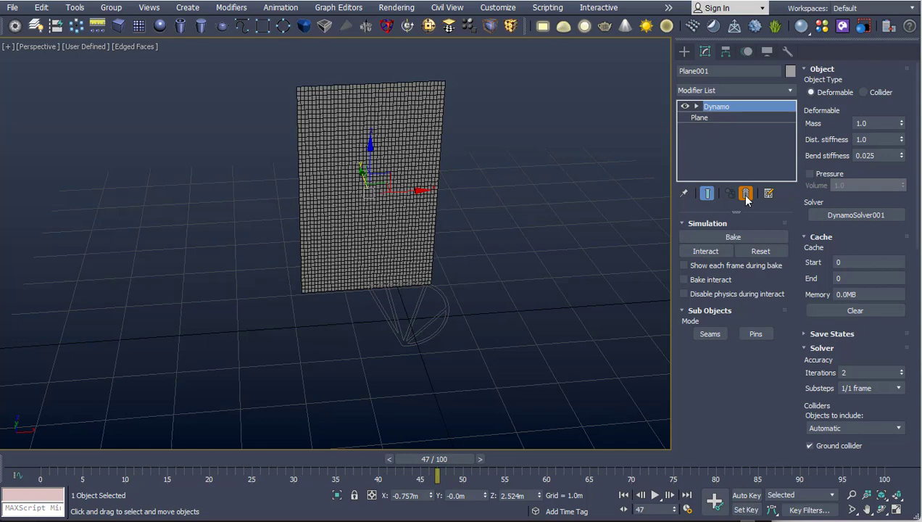
- In the Front view, Shift-drag the plane to the right to make 2 copies
{"action": "middle_click_drag", "start_coordinate": [389, 221], "coordinate": [375, 240]}
{"action": "key", "text": "f"}
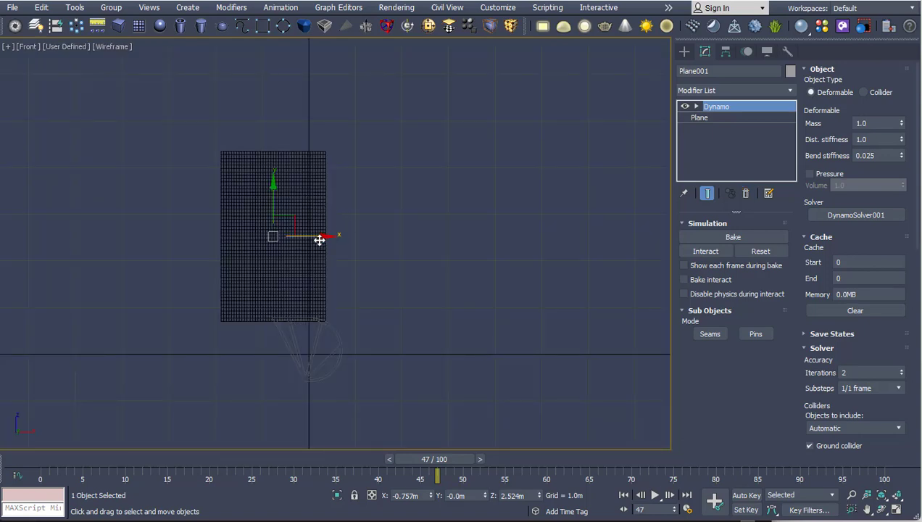
{"action": "left_click_drag", "start_coordinate": [319, 240], "coordinate": [431, 243], "text": "shift"}
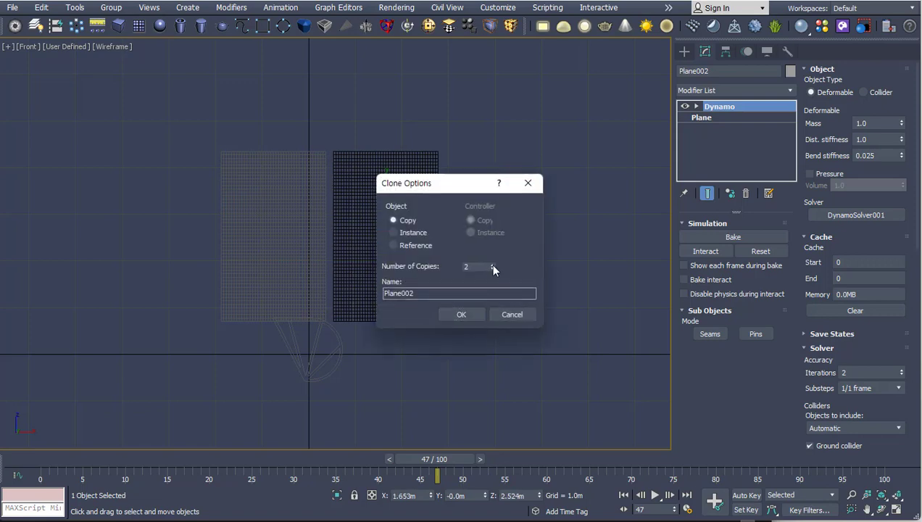
{"action": "left_click", "coordinate": [452, 313]}
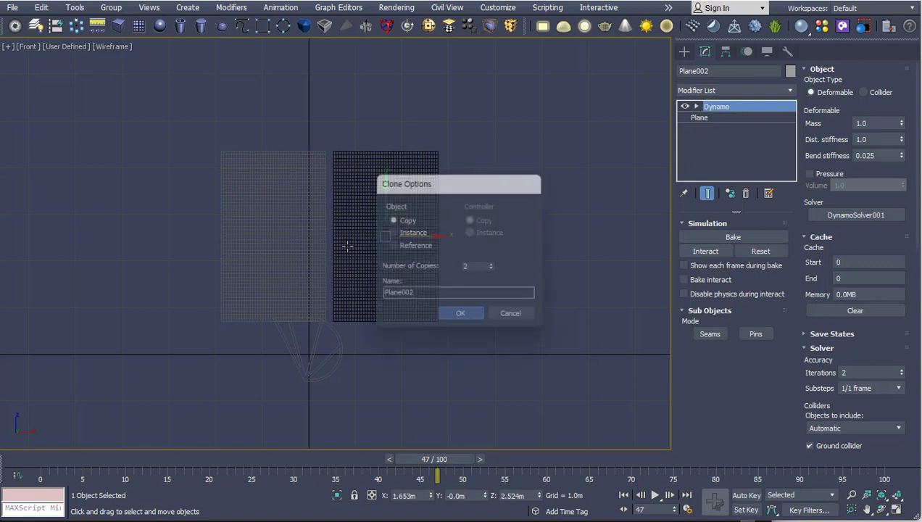
{"action": "left_click", "coordinate": [299, 198]}
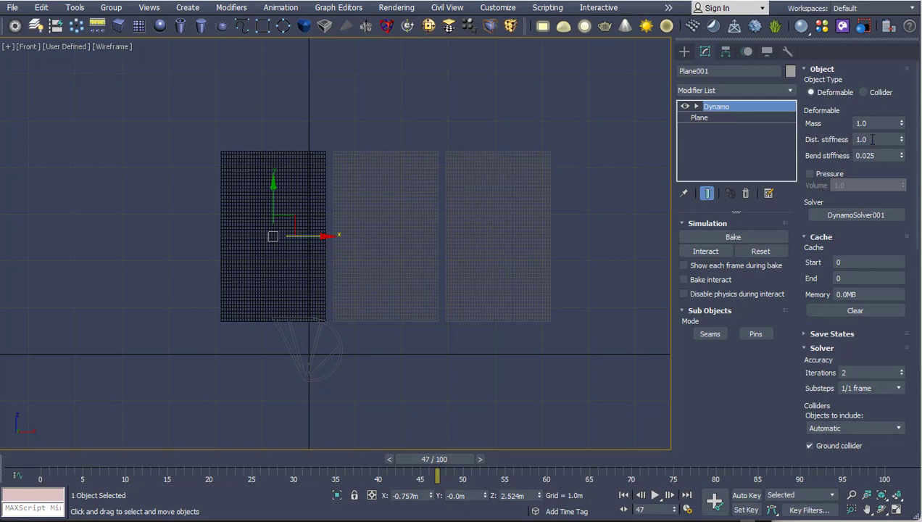
- Set distance stiffness to 0.5 on the middle plane and 0.01 on the right plane
{"action": "left_click", "coordinate": [873, 139]}
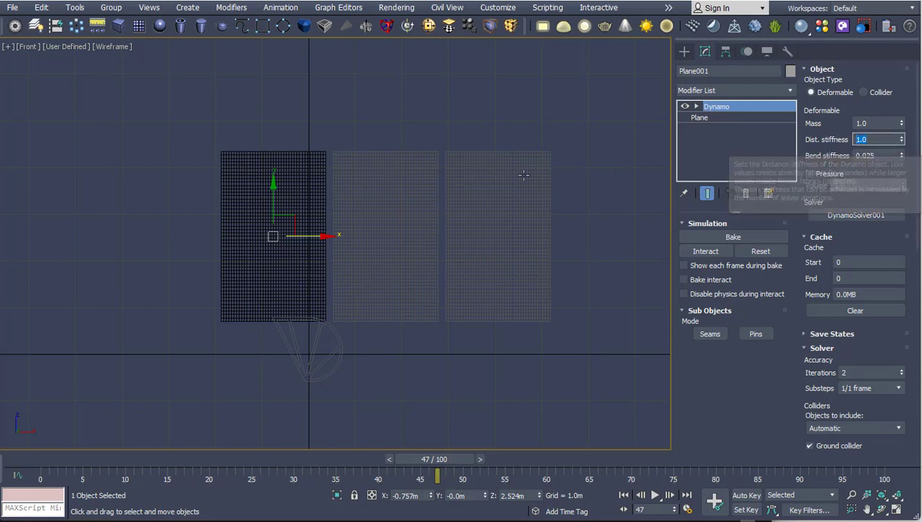
{"action": "left_click", "coordinate": [424, 178]}
{"action": "double_click", "coordinate": [867, 140]}
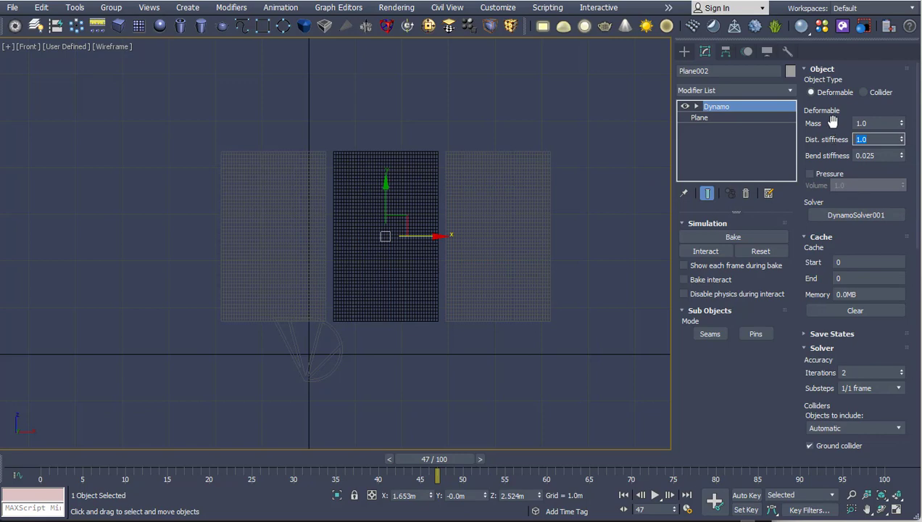
{"action": "type", "text": "0.5"}
{"action": "key", "text": "Return"}
{"action": "left_click", "coordinate": [530, 209]}
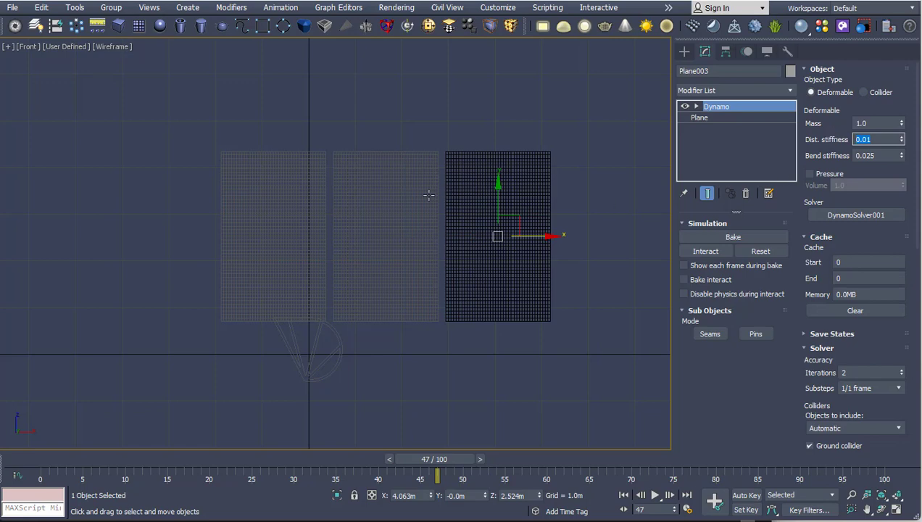
{"action": "left_click", "coordinate": [263, 164]}
- Set Plane001's two top corner vertices as Dynamo pin vertices
{"action": "scroll", "coordinate": [263, 165], "scroll_direction": "up", "scroll_amount": 2}
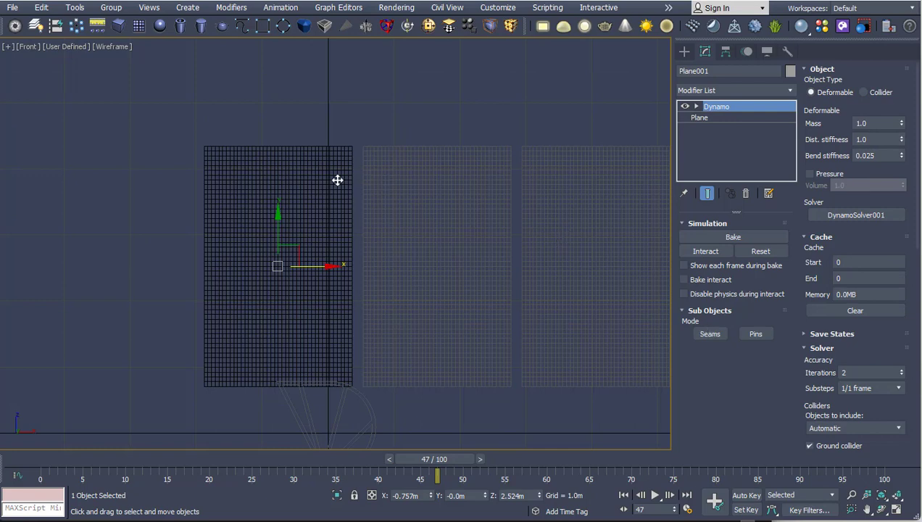
{"action": "scroll", "coordinate": [367, 228], "scroll_direction": "down", "scroll_amount": 2}
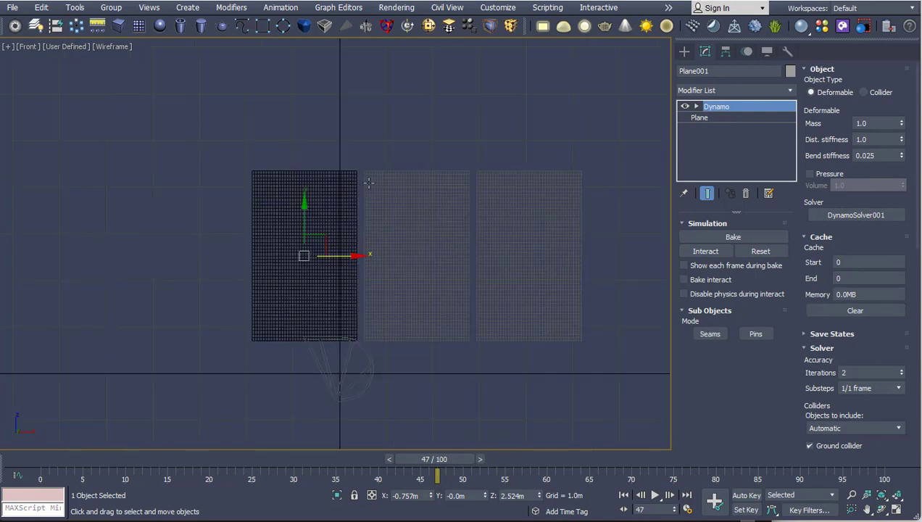
{"action": "scroll", "coordinate": [256, 182], "scroll_direction": "up", "scroll_amount": 2}
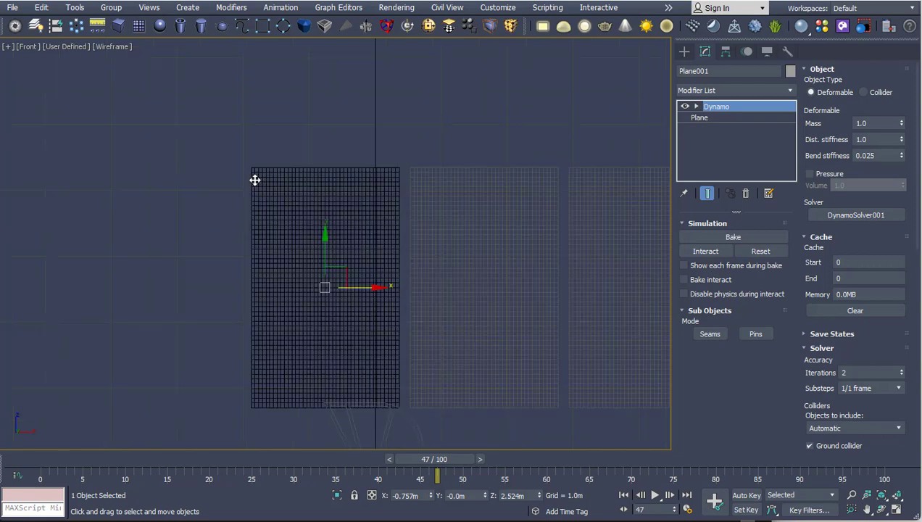
{"action": "scroll", "coordinate": [255, 182], "scroll_direction": "up", "scroll_amount": 3}
{"action": "left_click", "coordinate": [753, 333]}
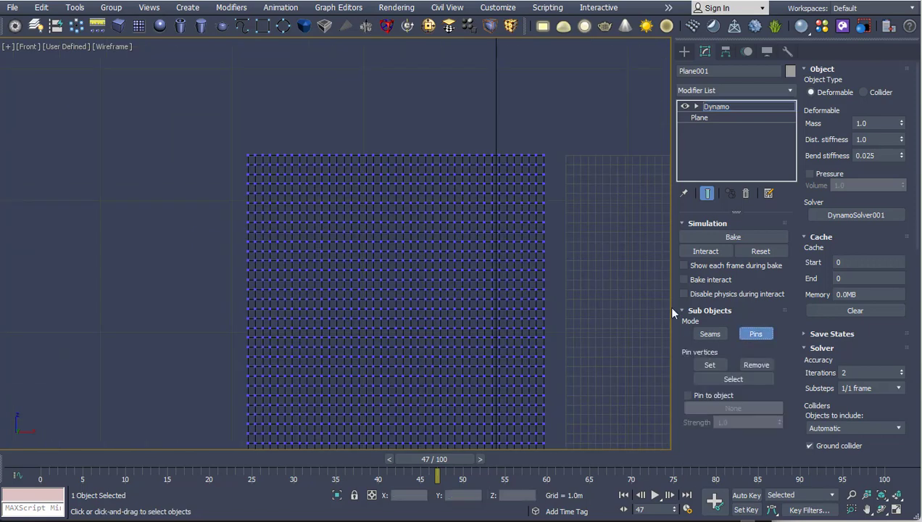
{"action": "scroll", "coordinate": [264, 164], "scroll_direction": "up", "scroll_amount": 3}
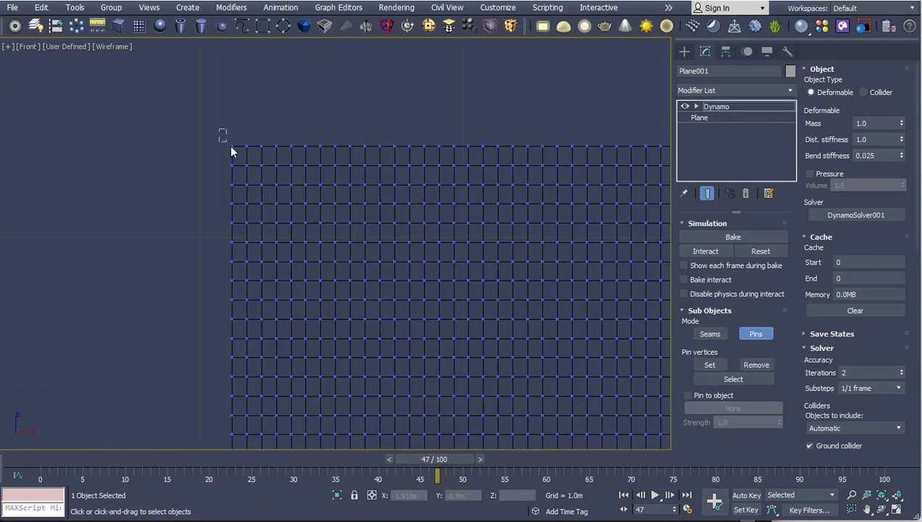
{"action": "middle_click_drag", "start_coordinate": [382, 231], "coordinate": [252, 235]}
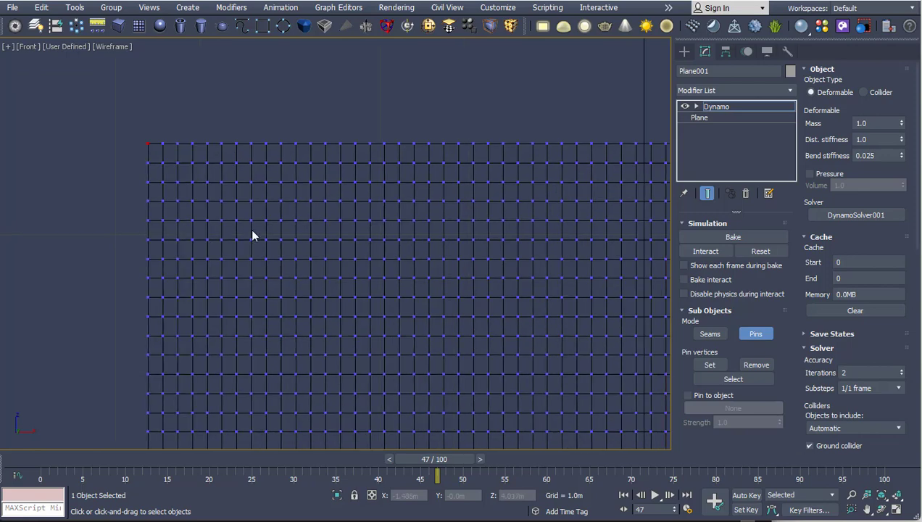
{"action": "scroll", "coordinate": [252, 235], "scroll_direction": "down", "scroll_amount": 2}
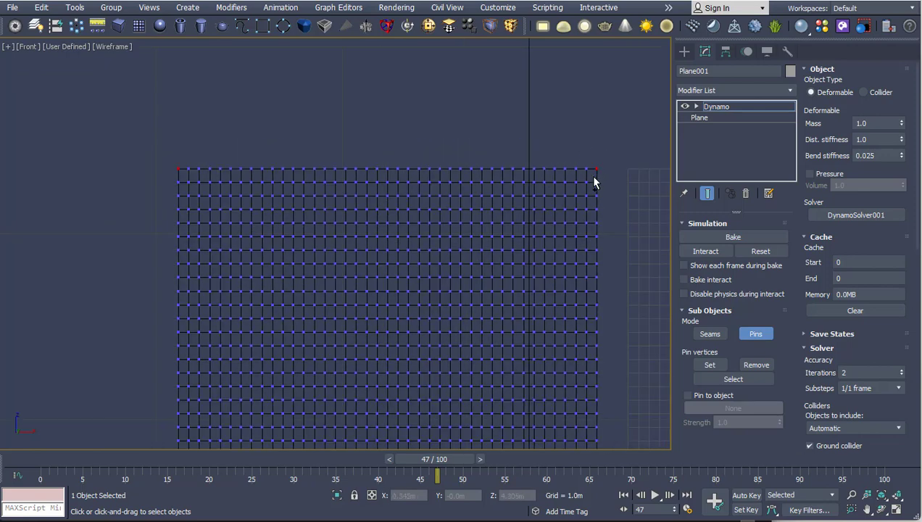
{"action": "left_click", "coordinate": [709, 365]}
{"action": "left_click", "coordinate": [714, 366]}
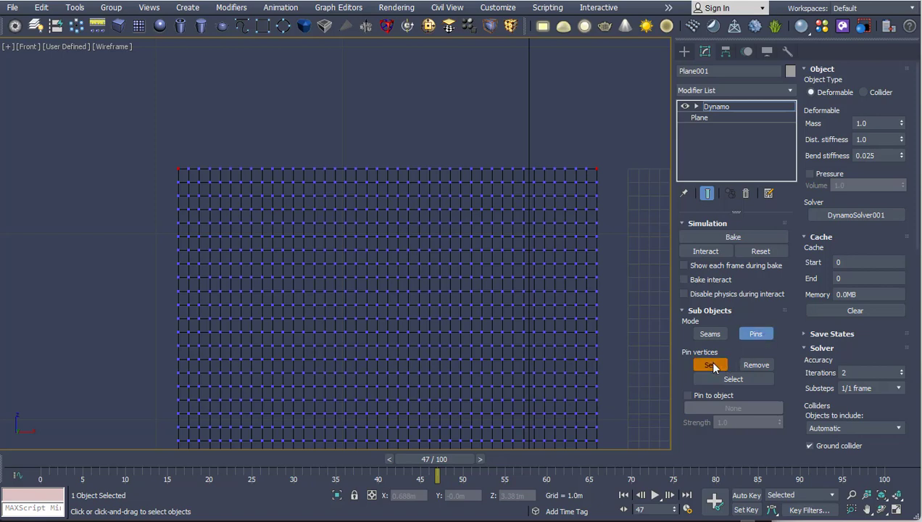
{"action": "middle_click_drag", "start_coordinate": [491, 256], "coordinate": [313, 261]}
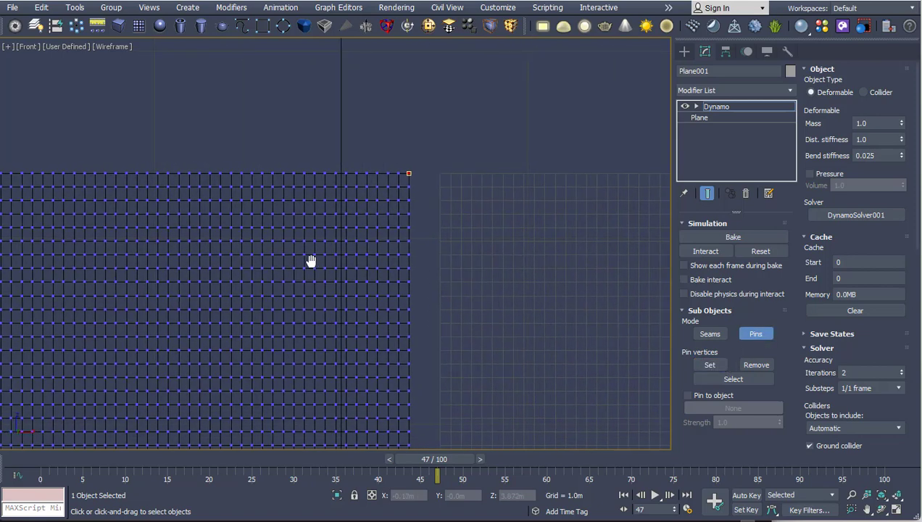
{"action": "left_click", "coordinate": [751, 332]}
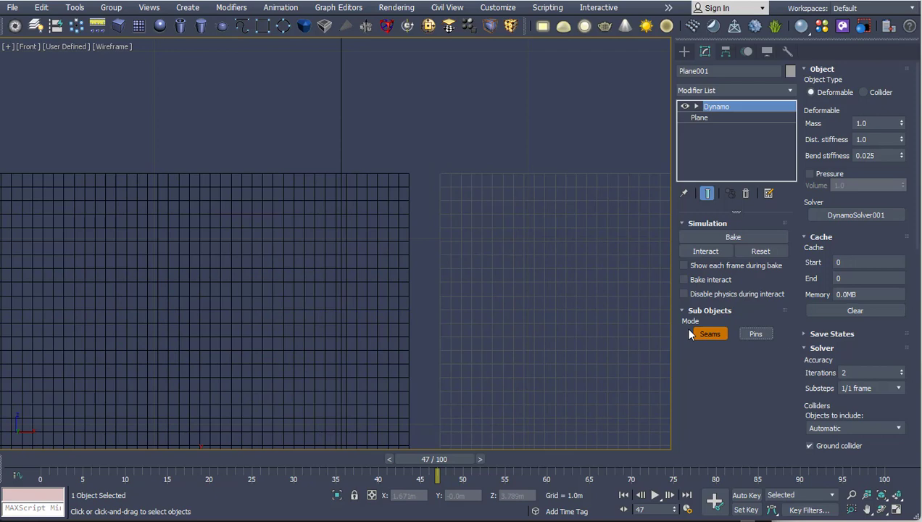
- Pin the middle plane's two top corner vertices
{"action": "left_click", "coordinate": [541, 256]}
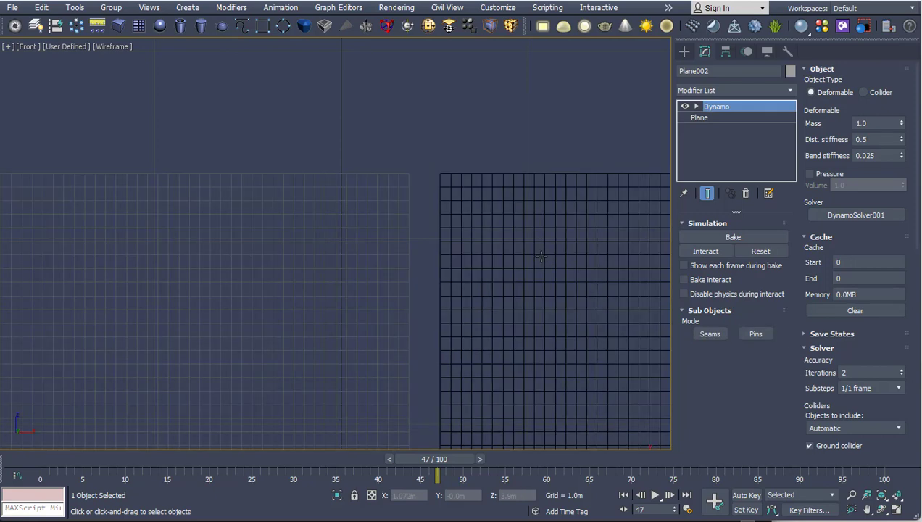
{"action": "left_click", "coordinate": [747, 333]}
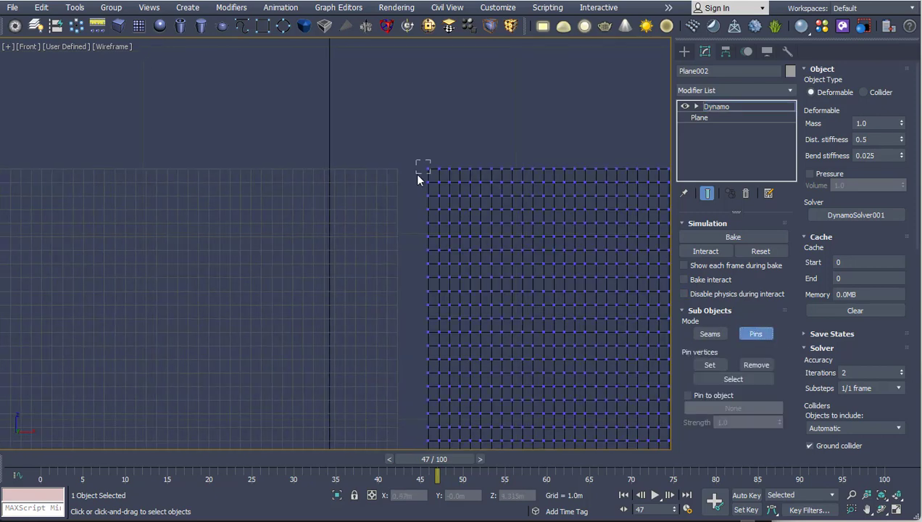
{"action": "middle_click_drag", "start_coordinate": [531, 261], "coordinate": [274, 267]}
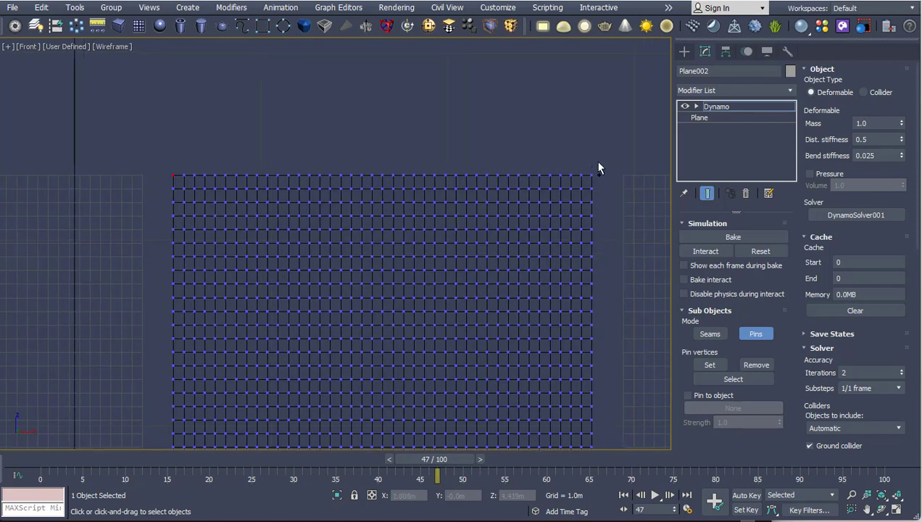
{"action": "middle_click_drag", "start_coordinate": [520, 232], "coordinate": [421, 251]}
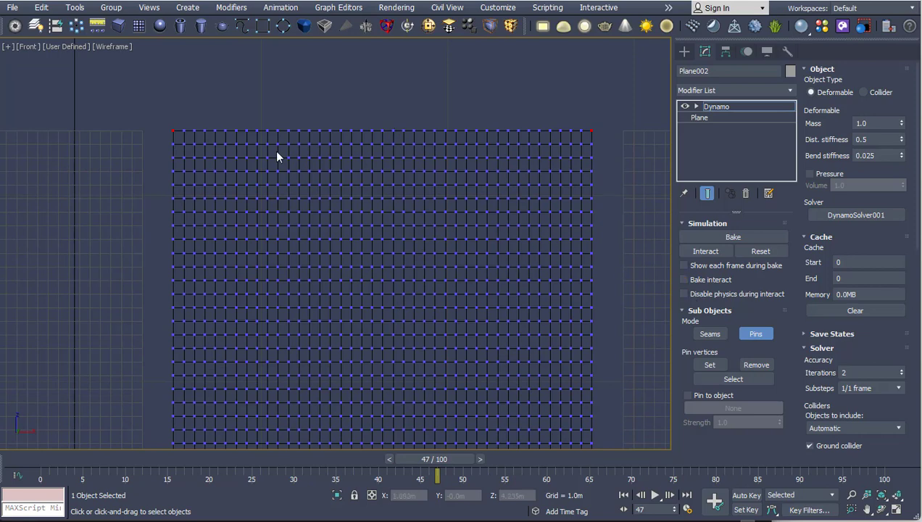
{"action": "left_click", "coordinate": [710, 365]}
{"action": "middle_click_drag", "start_coordinate": [547, 232], "coordinate": [290, 239]}
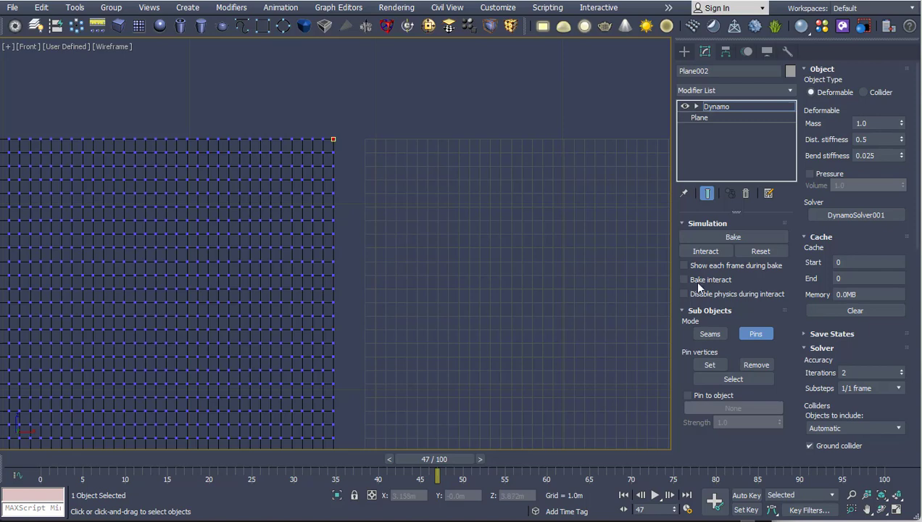
{"action": "left_click", "coordinate": [747, 333]}
- Pin the right plane's two top corner vertices, then return to the Perspective view
{"action": "left_click", "coordinate": [747, 332]}
{"action": "left_click", "coordinate": [477, 220]}
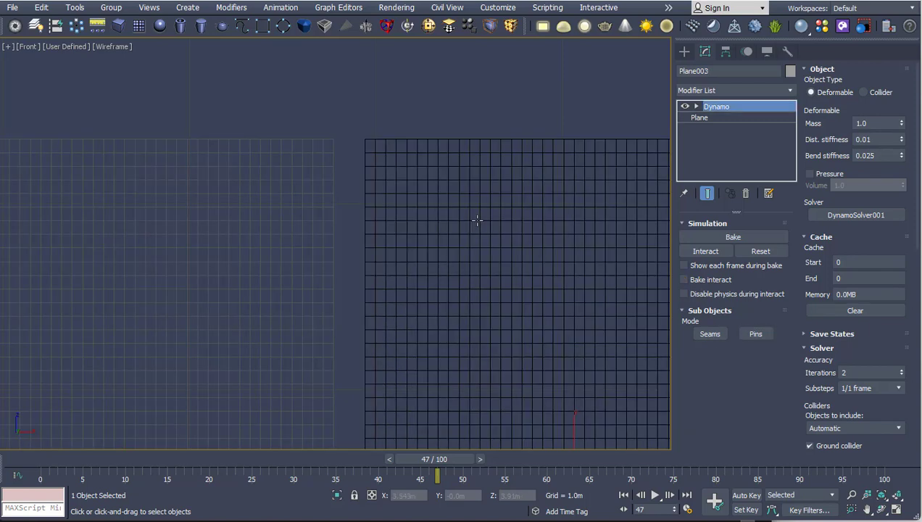
{"action": "left_click", "coordinate": [754, 333]}
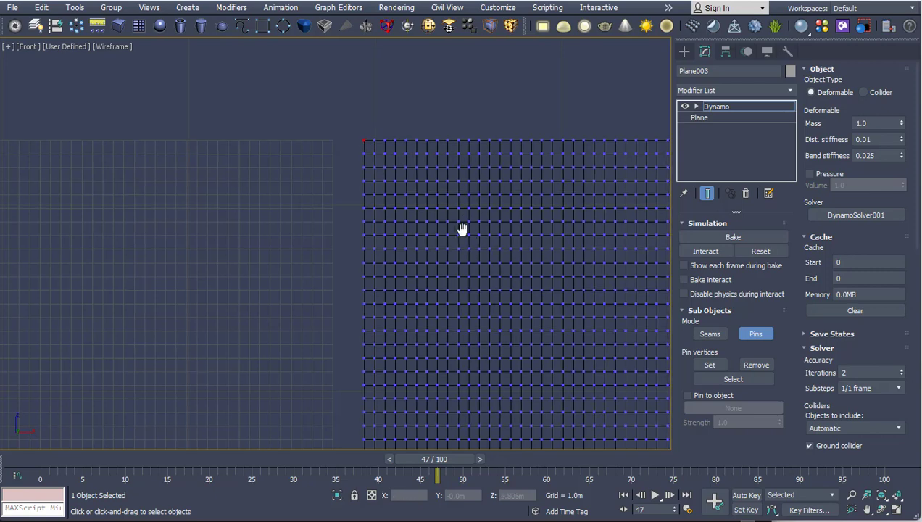
{"action": "middle_click_drag", "start_coordinate": [461, 228], "coordinate": [274, 228]}
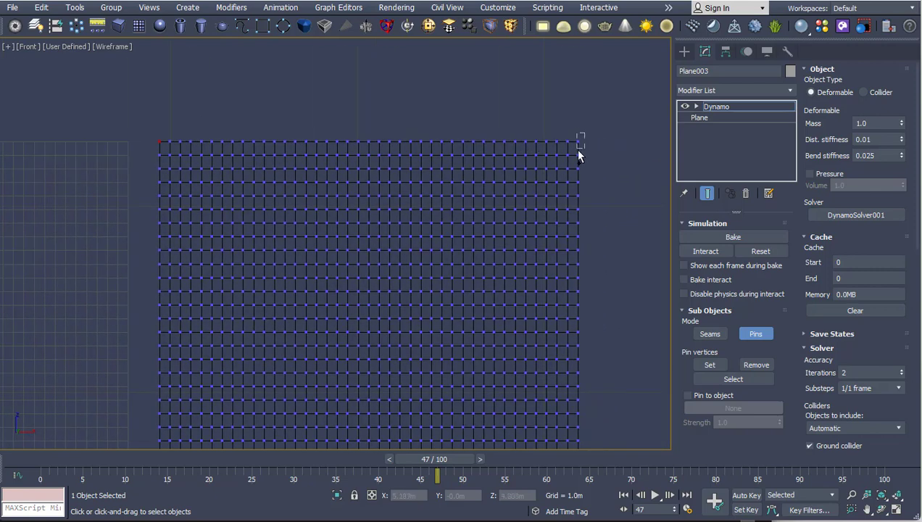
{"action": "left_click", "coordinate": [710, 365]}
{"action": "left_click", "coordinate": [756, 335]}
{"action": "key", "text": "p"}
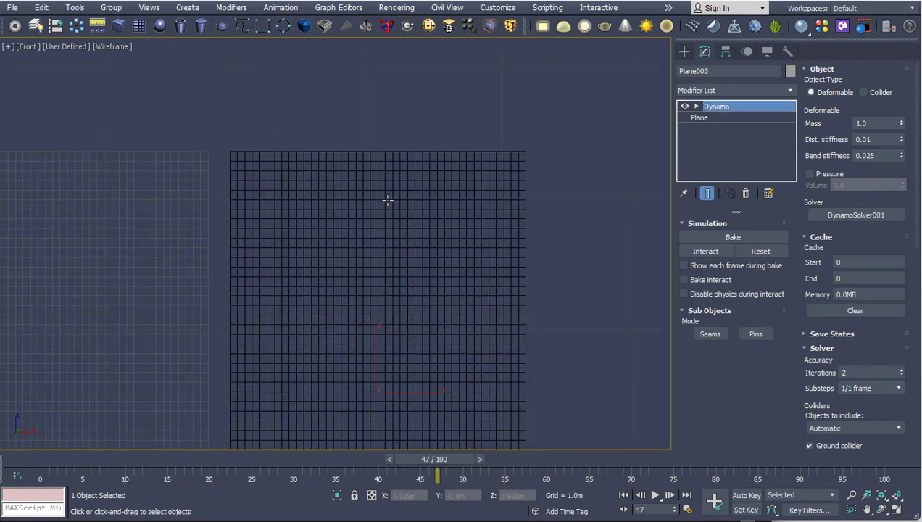
{"action": "middle_click_drag", "start_coordinate": [350, 206], "coordinate": [258, 215]}
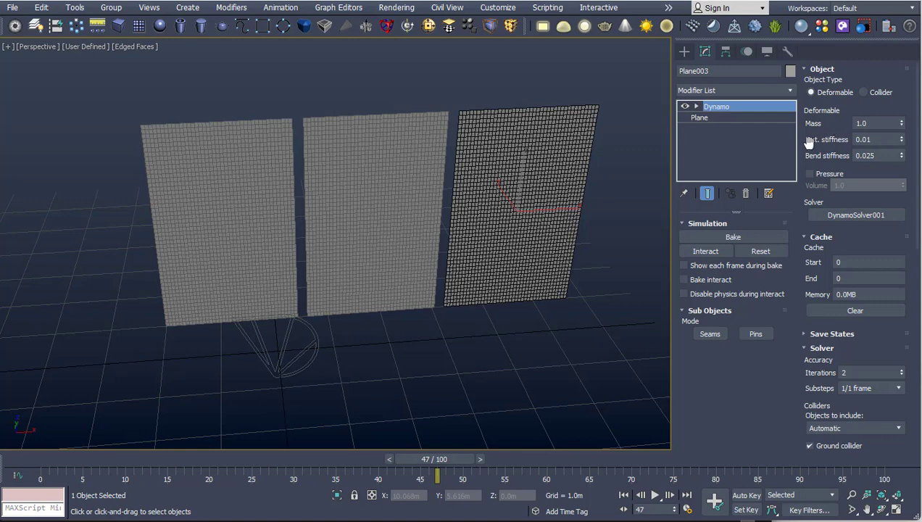
- Run the live cloth simulation, stop it, and select the middle plane
{"action": "left_click", "coordinate": [707, 253]}
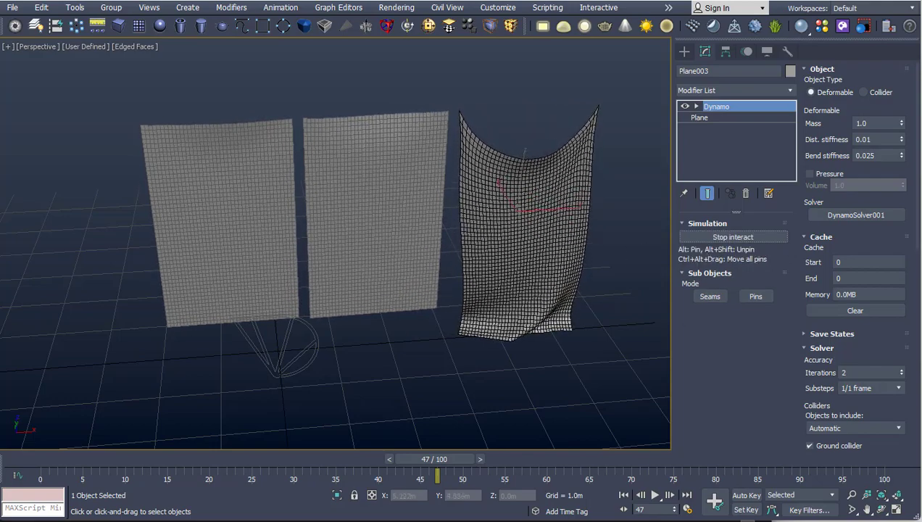
{"action": "middle_click_drag", "start_coordinate": [359, 201], "coordinate": [370, 203], "text": "alt"}
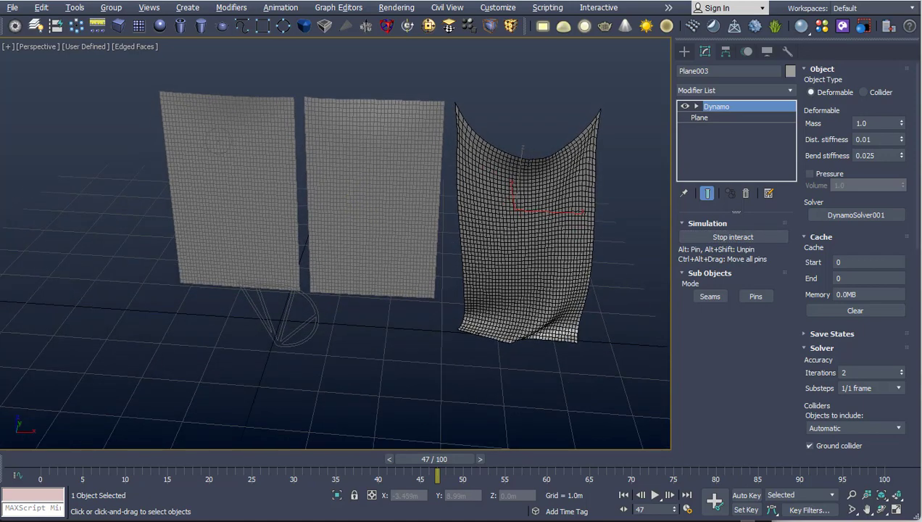
{"action": "scroll", "coordinate": [225, 141], "scroll_direction": "up", "scroll_amount": 3}
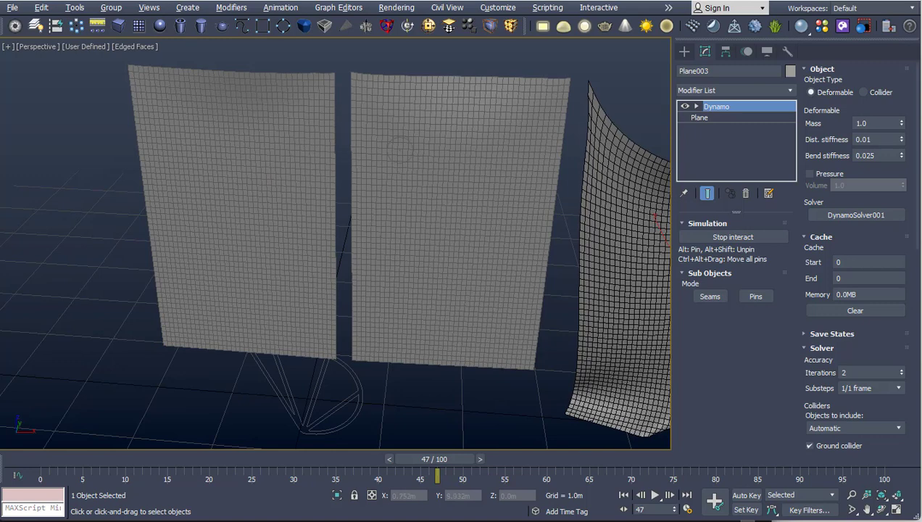
{"action": "left_click", "coordinate": [716, 238]}
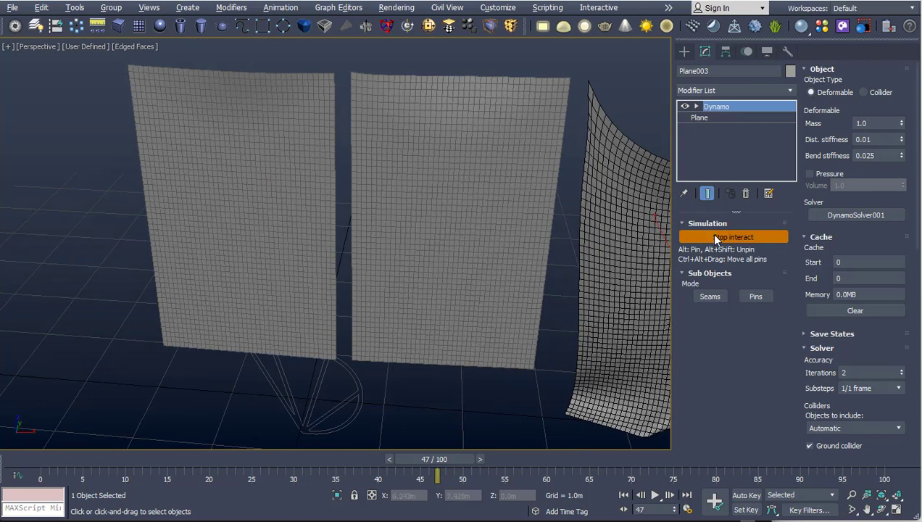
{"action": "left_click", "coordinate": [716, 238]}
{"action": "left_click", "coordinate": [510, 143]}
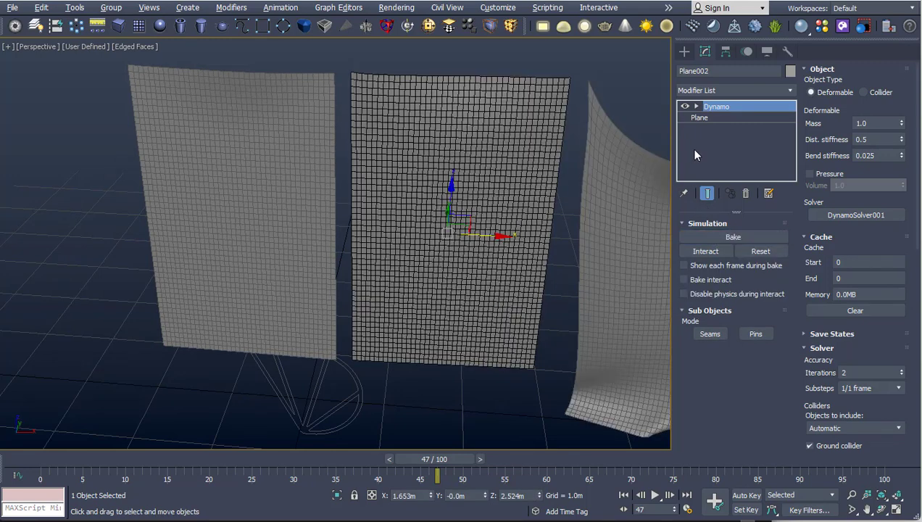
- Set the middle plane's distance stiffness to 0.05 and restart the live simulation
{"action": "double_click", "coordinate": [872, 139]}
{"action": "mouse_move", "coordinate": [872, 140]}
{"action": "type", "text": "0.05"}
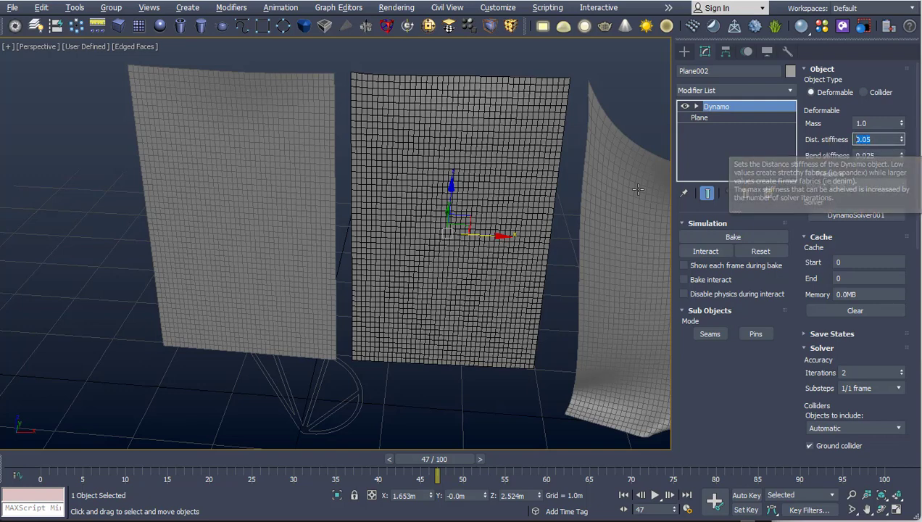
{"action": "middle_click_drag", "start_coordinate": [633, 194], "coordinate": [601, 197]}
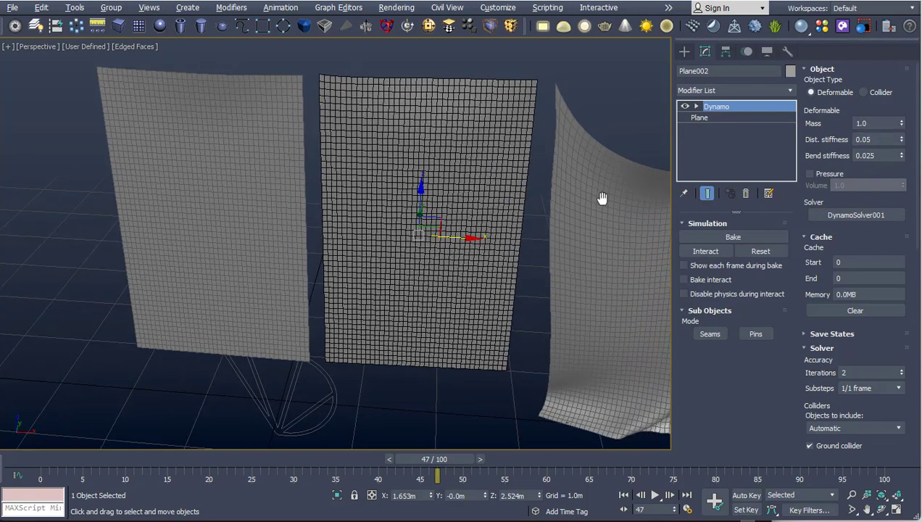
{"action": "left_click", "coordinate": [707, 250]}
{"action": "middle_click_drag", "start_coordinate": [537, 255], "coordinate": [439, 245], "text": "alt"}
{"action": "scroll", "coordinate": [438, 245], "scroll_direction": "down", "scroll_amount": 3}
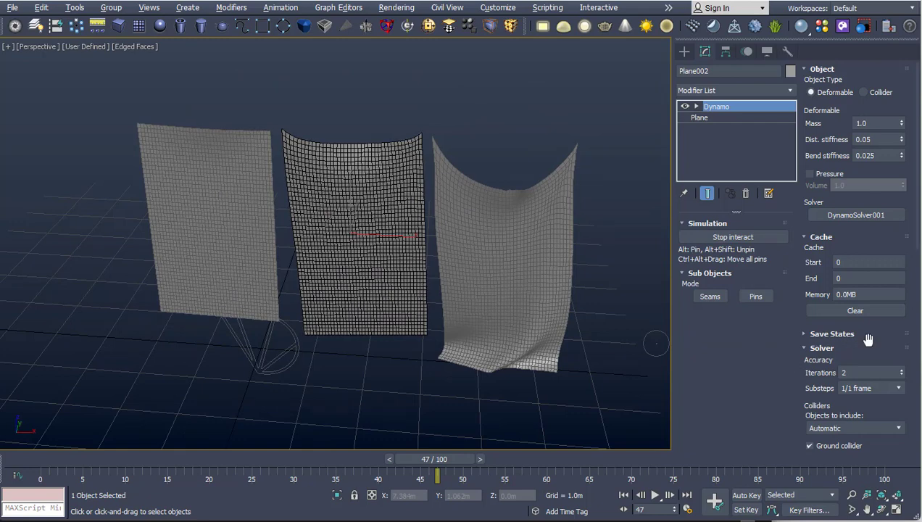
{"action": "mouse_move", "coordinate": [868, 341]}
{"action": "left_mouse_down"}
{"action": "mouse_move", "coordinate": [831, 185]}
{"action": "mouse_move", "coordinate": [829, 96]}
{"action": "left_mouse_up"}
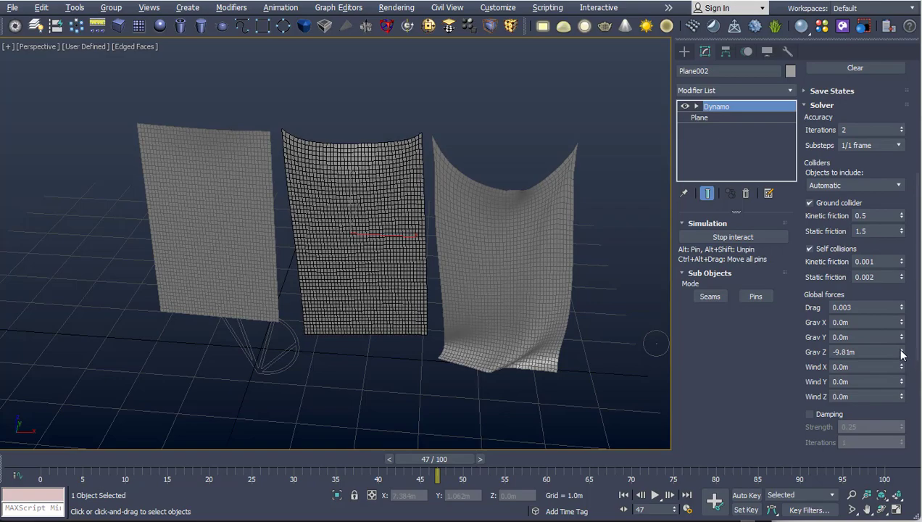
- Drag the Grav Z spinner up and down, leaving gravity at -11.51m
{"action": "left_click_drag", "start_coordinate": [903, 355], "coordinate": [860, 190]}
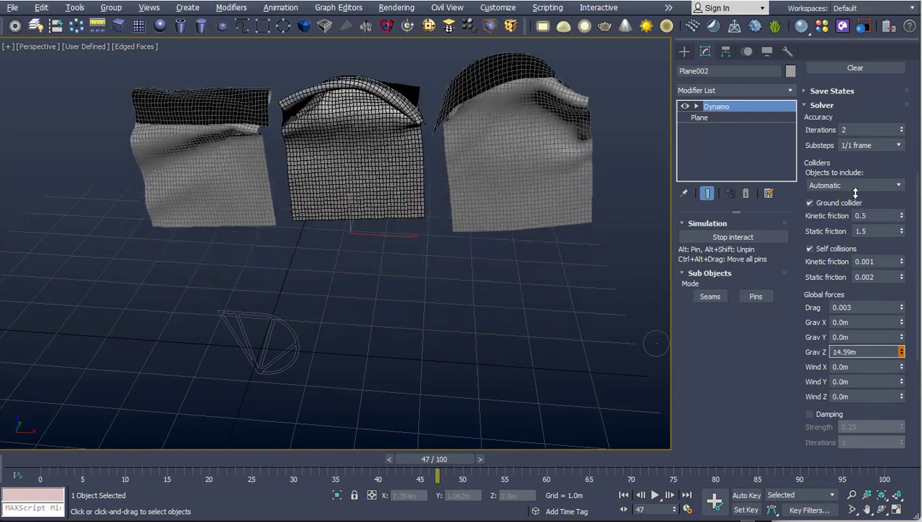
{"action": "scroll", "coordinate": [833, 127], "scroll_direction": "down", "scroll_amount": 2}
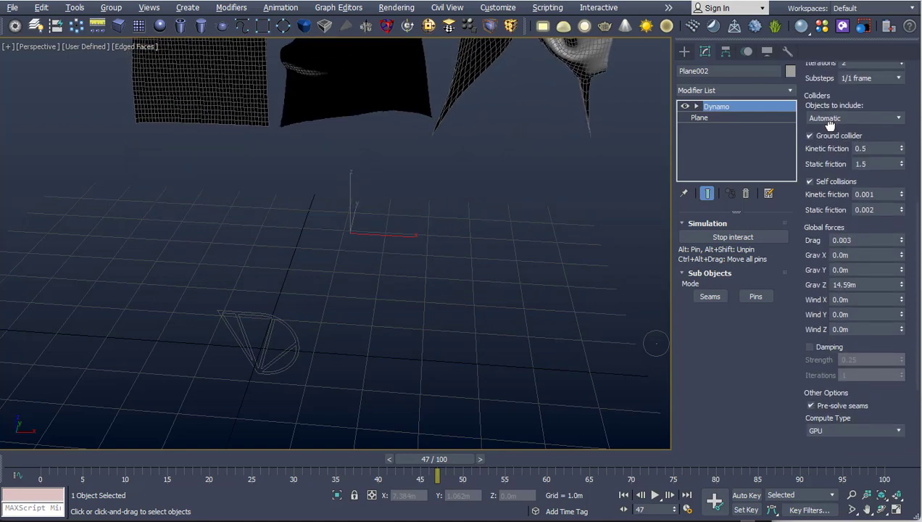
{"action": "scroll", "coordinate": [834, 181], "scroll_direction": "up", "scroll_amount": 2}
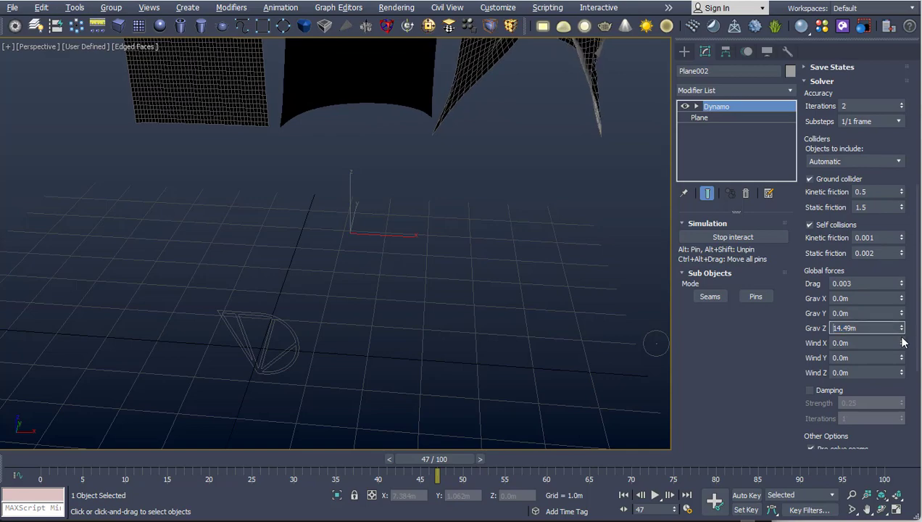
{"action": "left_click_drag", "start_coordinate": [902, 331], "coordinate": [904, 519]}
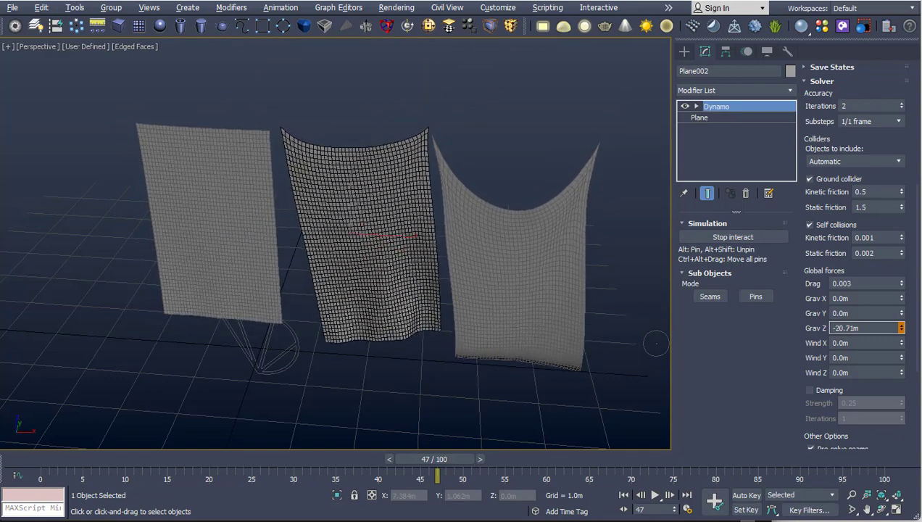
{"action": "mouse_move", "coordinate": [901, 328]}
{"action": "left_mouse_down"}
{"action": "mouse_move", "coordinate": [899, 484]}
{"action": "mouse_move", "coordinate": [880, 500]}
{"action": "left_mouse_up"}
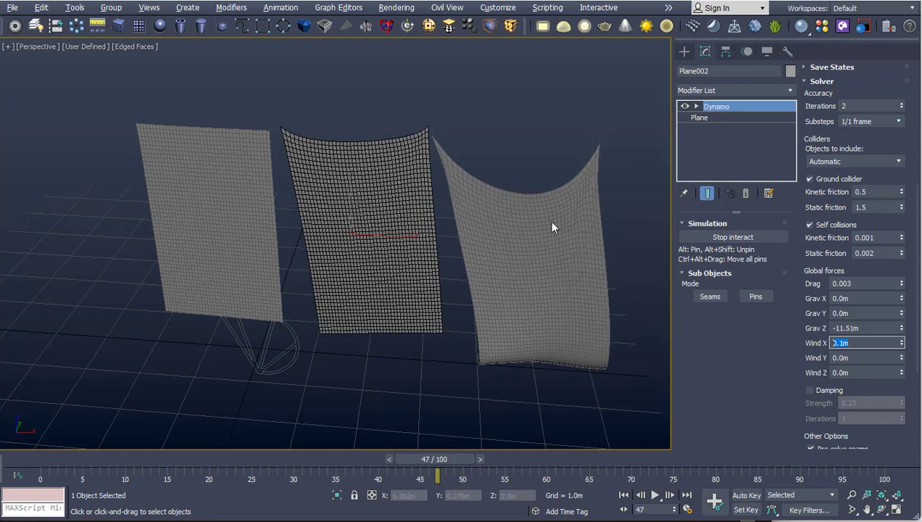
- Blow the cloths with Wind X 0.3m and Wind Y 0.2m, then reset both to 0.0m
{"action": "left_click", "coordinate": [902, 341]}
{"action": "left_click", "coordinate": [902, 341]}
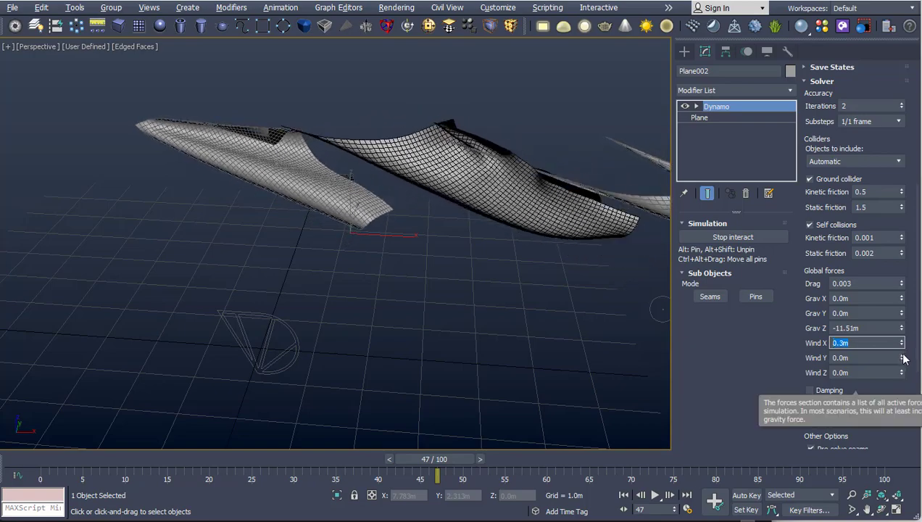
{"action": "left_click", "coordinate": [902, 356]}
{"action": "left_click", "coordinate": [903, 356]}
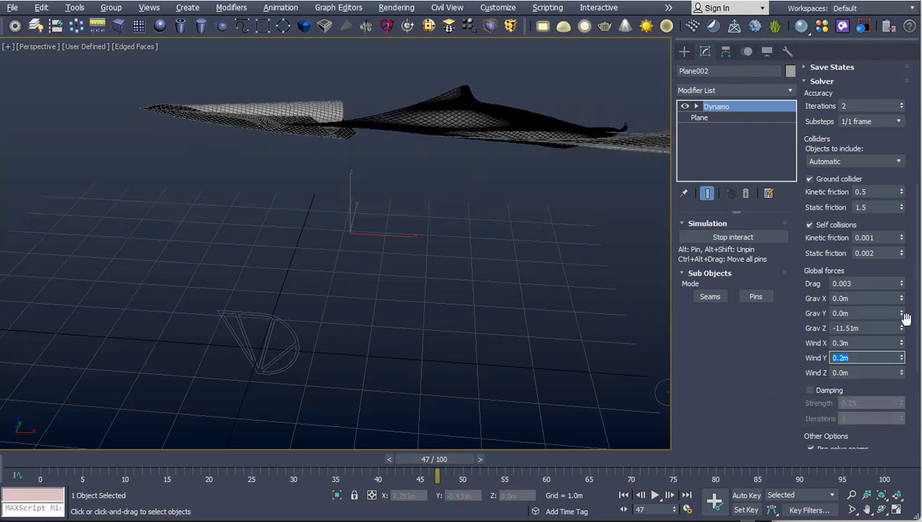
{"action": "left_click_drag", "start_coordinate": [903, 346], "coordinate": [904, 348]}
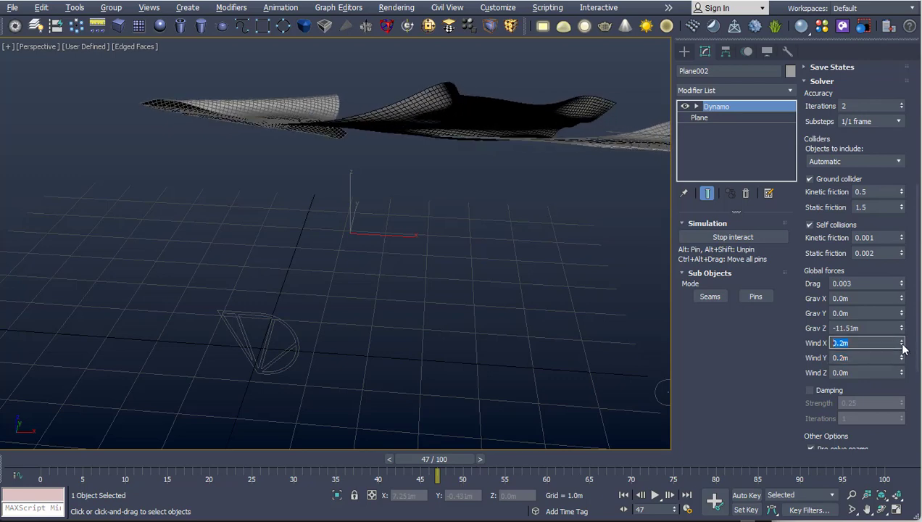
{"action": "left_click", "coordinate": [904, 349]}
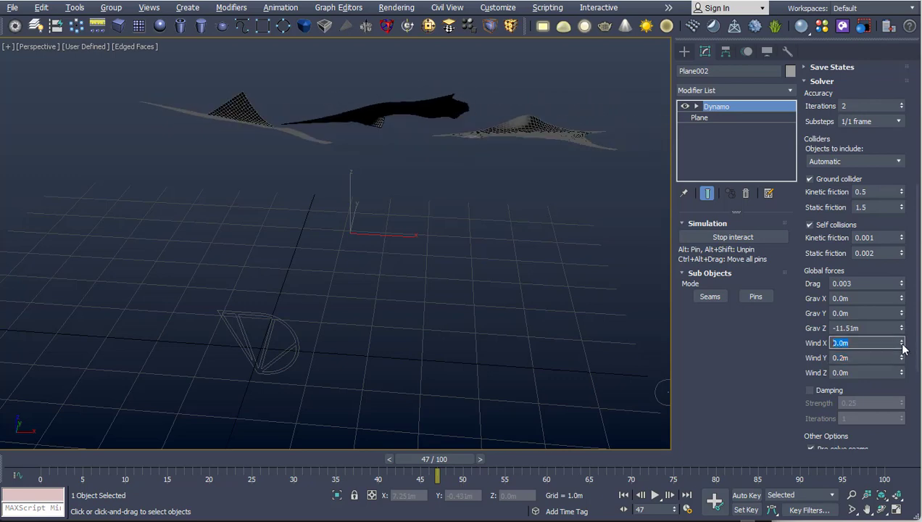
{"action": "left_click_drag", "start_coordinate": [904, 359], "coordinate": [904, 362]}
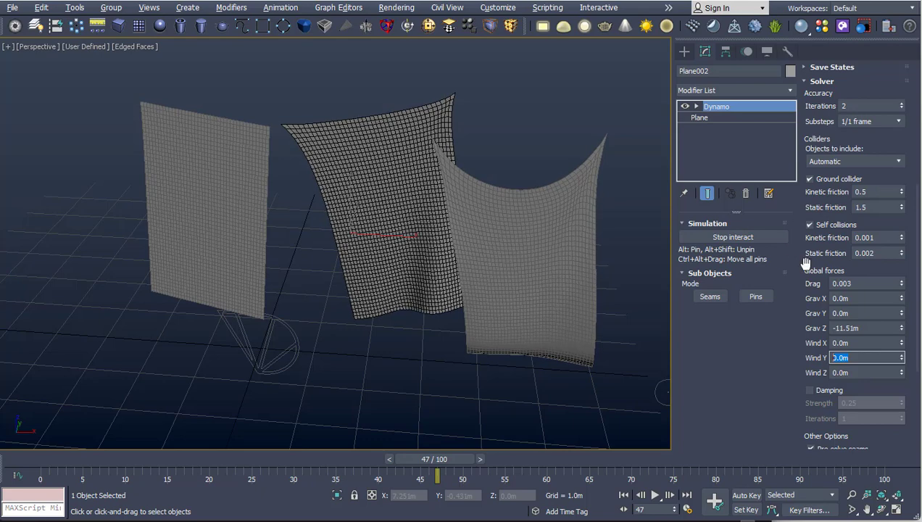
{"action": "left_click_drag", "start_coordinate": [806, 262], "coordinate": [803, 496]}
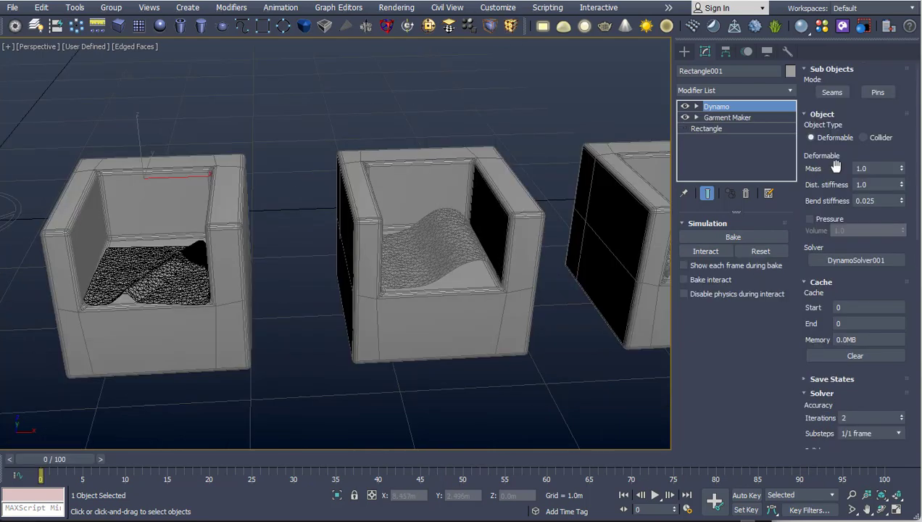
- Pan across the armchairs and select the middle chair's cloth, Rectangle002
{"action": "middle_click_drag", "start_coordinate": [478, 235], "coordinate": [453, 221]}
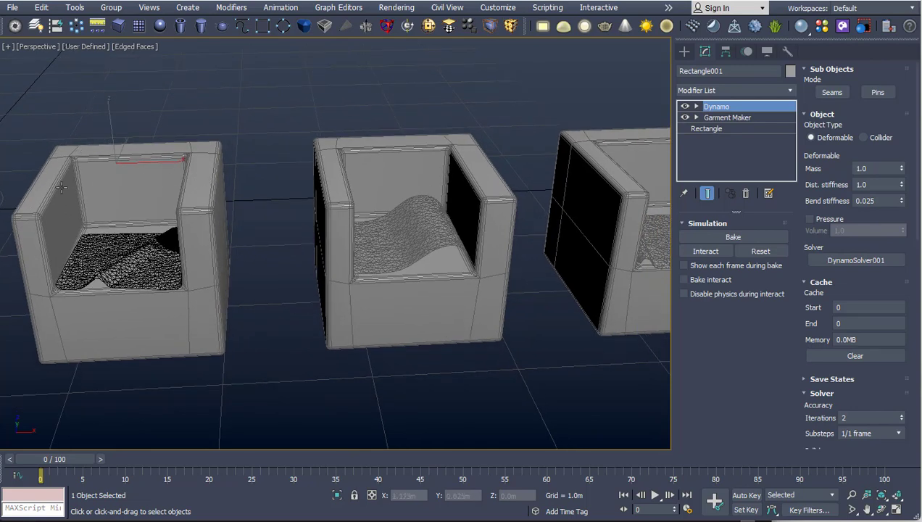
{"action": "middle_click_drag", "start_coordinate": [472, 177], "coordinate": [441, 181]}
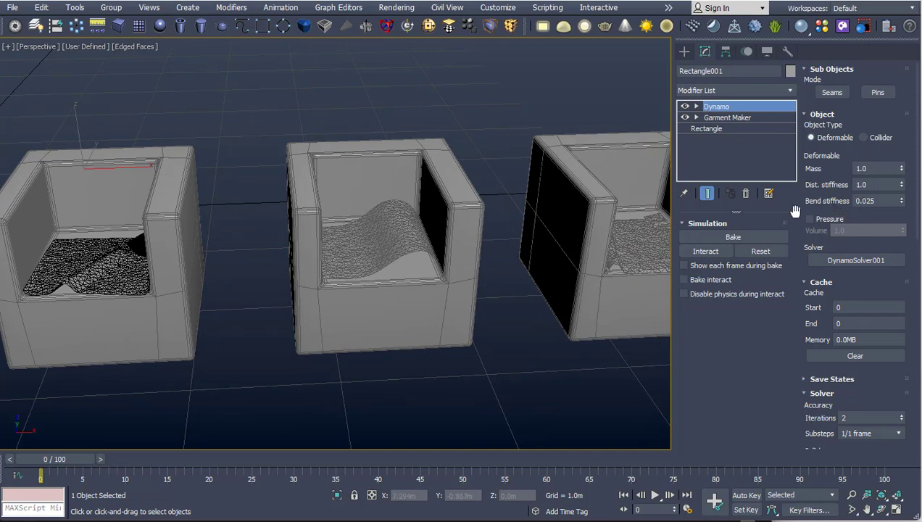
{"action": "left_click", "coordinate": [389, 243]}
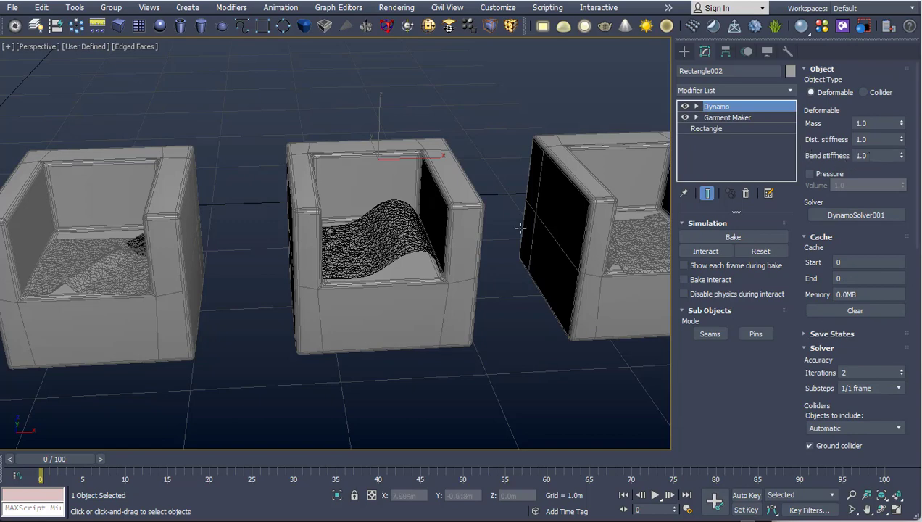
- Turn on Bake interact for Rectangle003's Dynamo cloth and start the live simulation
{"action": "middle_click_drag", "start_coordinate": [520, 229], "coordinate": [421, 237]}
{"action": "left_click", "coordinate": [554, 230]}
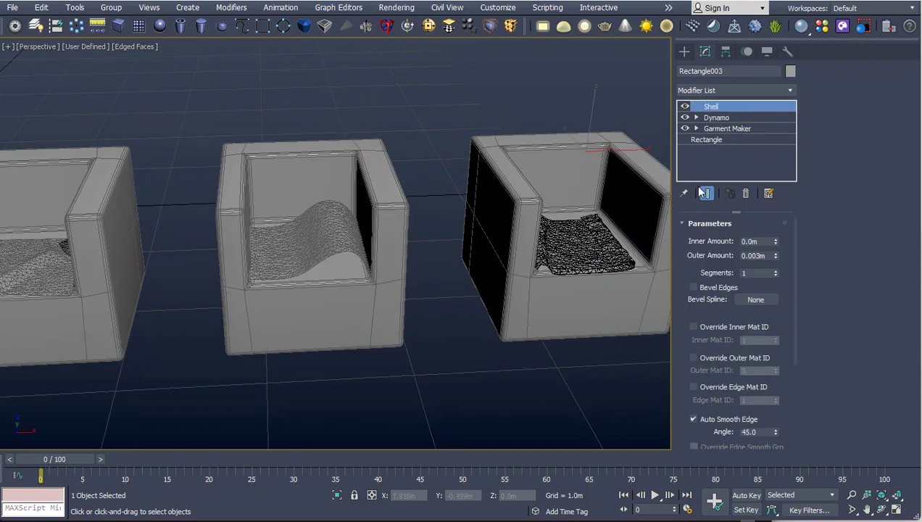
{"action": "left_click", "coordinate": [717, 117]}
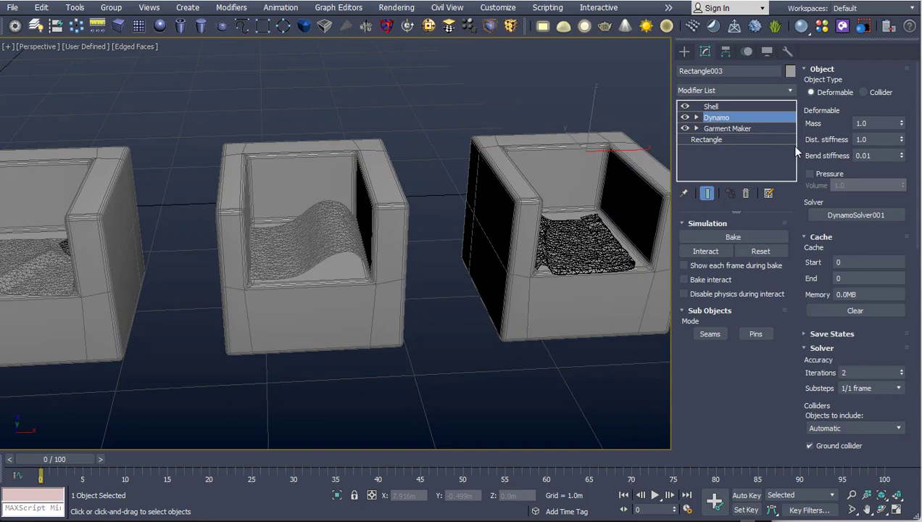
{"action": "left_click", "coordinate": [708, 281]}
{"action": "left_click", "coordinate": [706, 252]}
- Pull the simulated cloth up into a raised arch, then stop the simulation
{"action": "middle_click_drag", "start_coordinate": [522, 236], "coordinate": [522, 268], "text": "alt"}
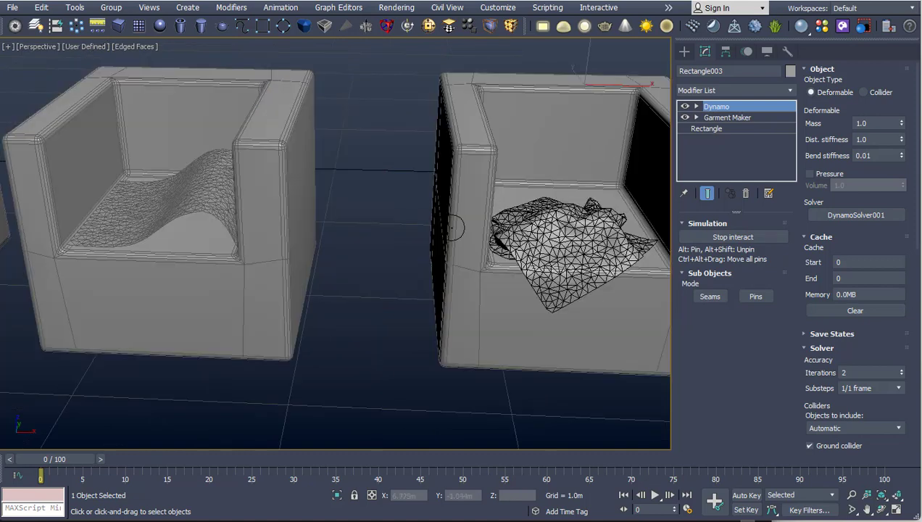
{"action": "scroll", "coordinate": [507, 211], "scroll_direction": "up", "scroll_amount": 3}
{"action": "key", "text": "z"}
{"action": "mouse_move", "coordinate": [375, 192]}
{"action": "left_mouse_down"}
{"action": "mouse_move", "coordinate": [358, 187]}
{"action": "mouse_move", "coordinate": [372, 183]}
{"action": "left_mouse_up"}
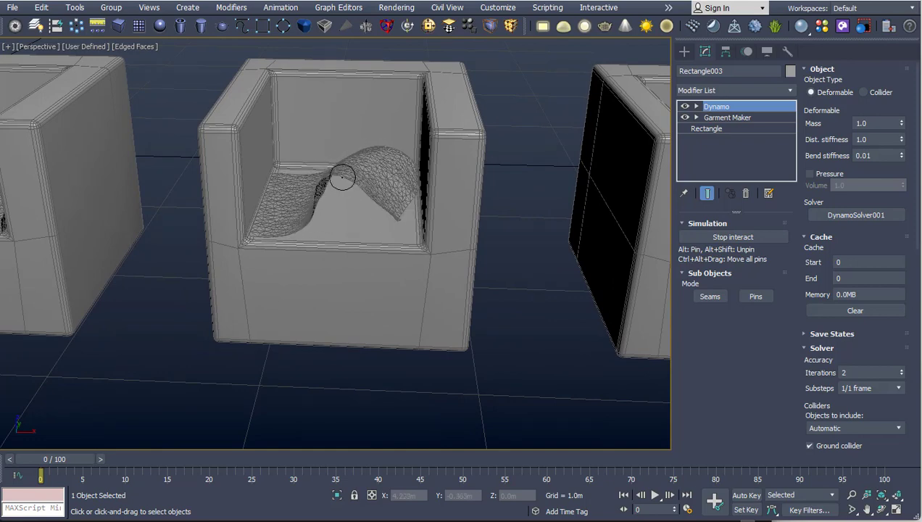
{"action": "mouse_move", "coordinate": [372, 184]}
{"action": "left_mouse_down"}
{"action": "mouse_move", "coordinate": [346, 176]}
{"action": "mouse_move", "coordinate": [398, 158]}
{"action": "left_mouse_up"}
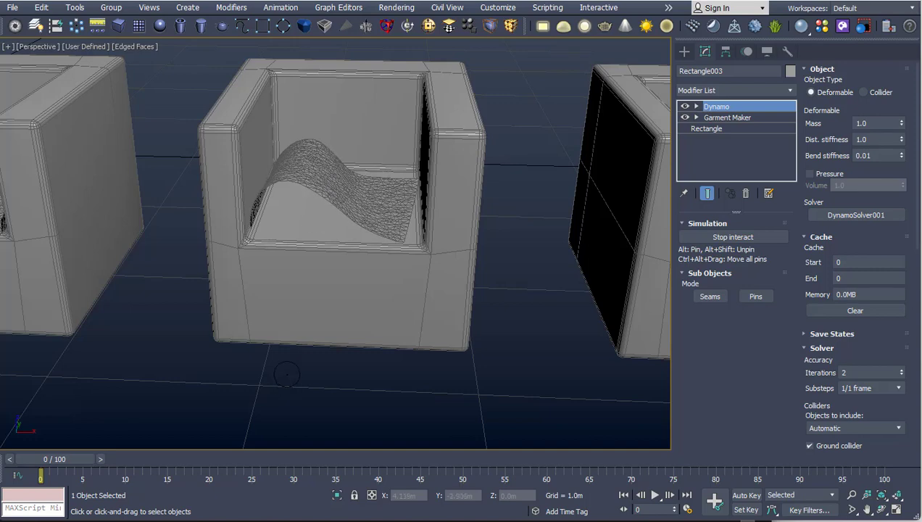
{"action": "left_click", "coordinate": [712, 235]}
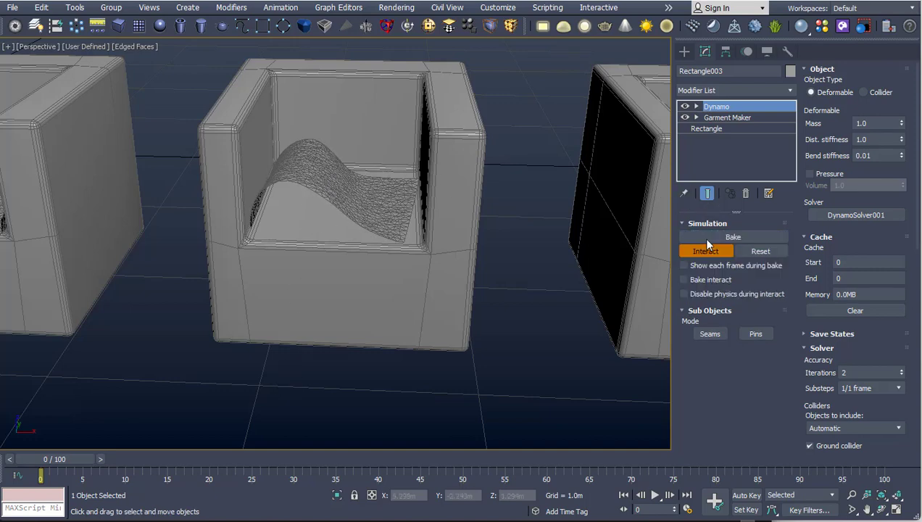
- Select the middle chair's cloth and bring the left chair into view
{"action": "left_click", "coordinate": [323, 181]}
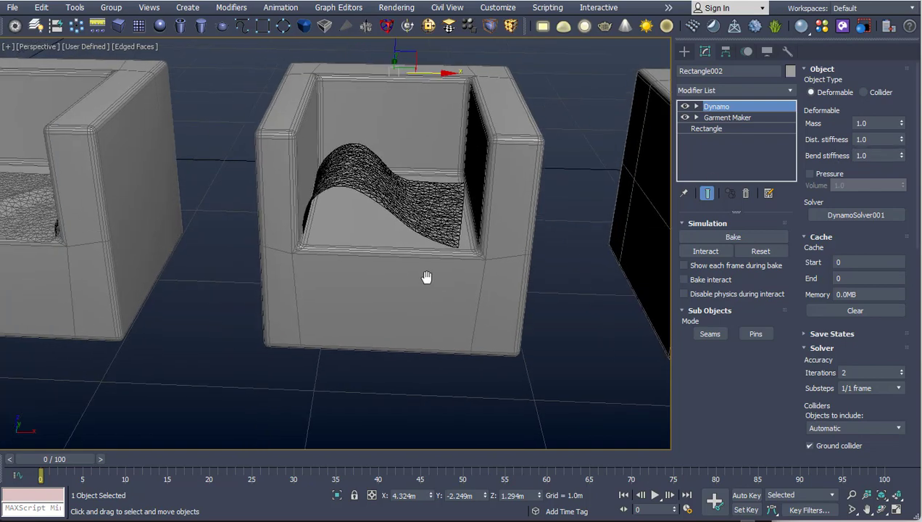
{"action": "middle_click_drag", "start_coordinate": [334, 264], "coordinate": [445, 268]}
{"action": "scroll", "coordinate": [446, 268], "scroll_direction": "down", "scroll_amount": 2}
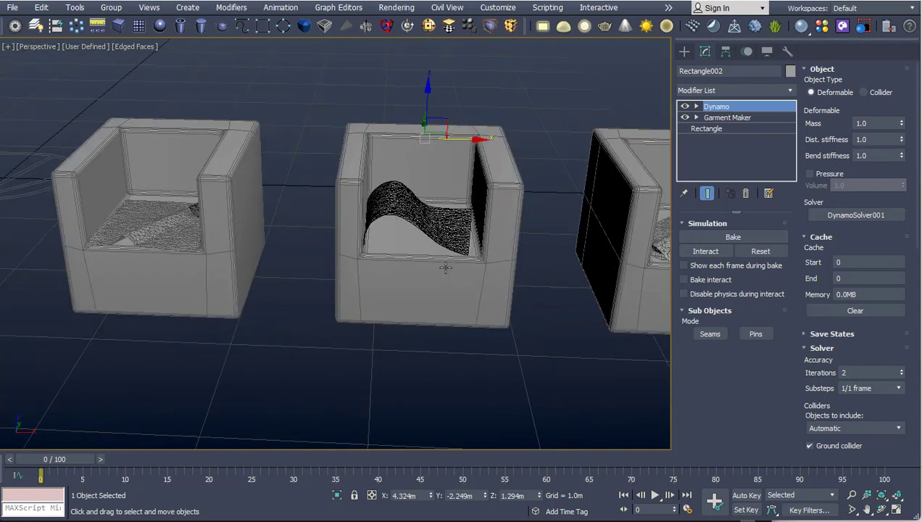
- Start the live simulation on the left chair's cloth and tug a point of it
{"action": "left_click", "coordinate": [160, 232]}
{"action": "left_click", "coordinate": [706, 251]}
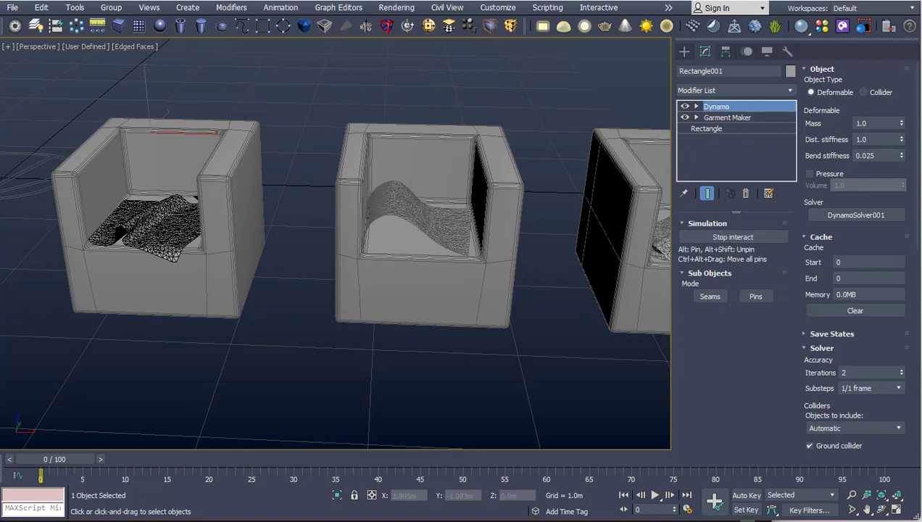
{"action": "scroll", "coordinate": [135, 221], "scroll_direction": "up", "scroll_amount": 5}
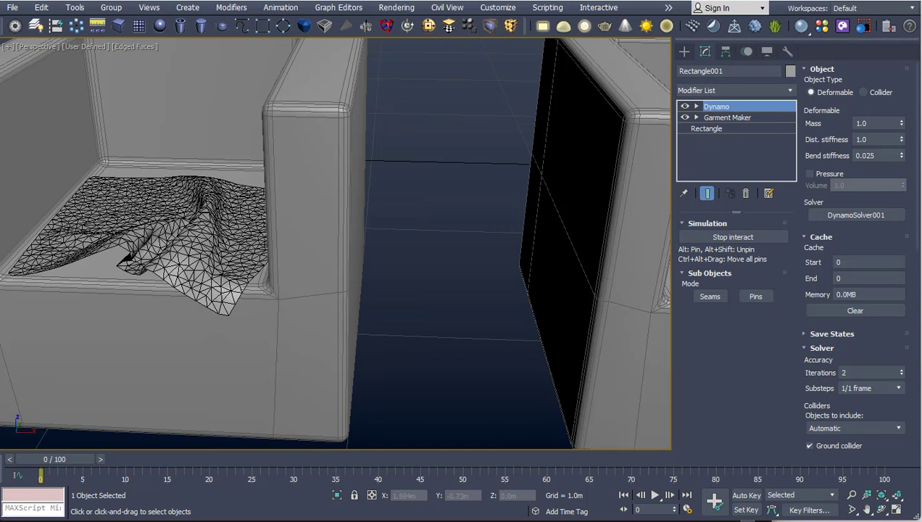
{"action": "left_click_drag", "start_coordinate": [80, 166], "coordinate": [249, 227]}
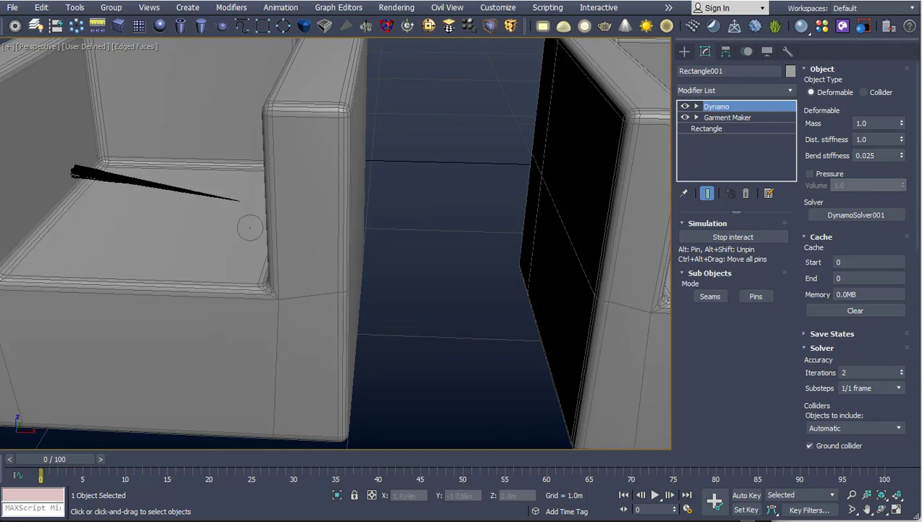
{"action": "scroll", "coordinate": [182, 227], "scroll_direction": "down", "scroll_amount": 5}
{"action": "scroll", "coordinate": [182, 227], "scroll_direction": "down", "scroll_amount": 3}
{"action": "middle_click_drag", "start_coordinate": [182, 227], "coordinate": [329, 254]}
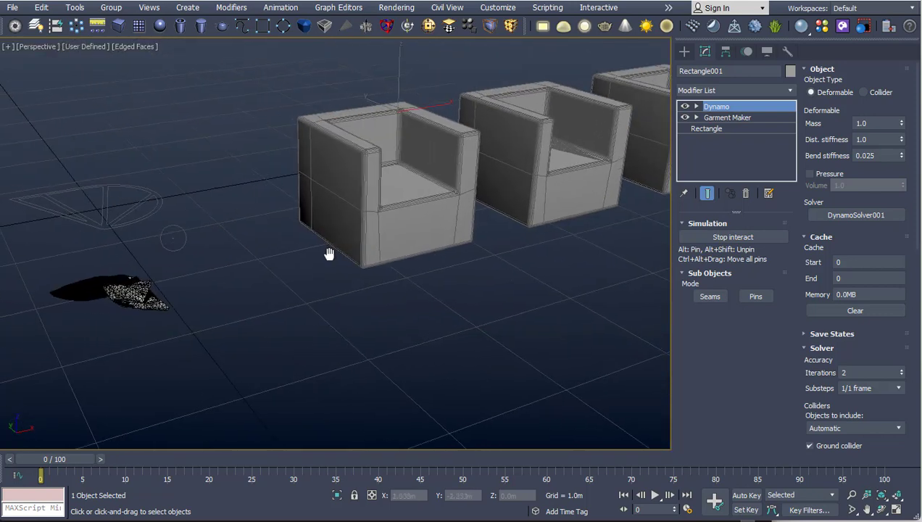
{"action": "scroll", "coordinate": [180, 291], "scroll_direction": "up", "scroll_amount": 2}
- Drag the fallen cloth back up onto the left chair's seat using the Left view
{"action": "left_click_drag", "start_coordinate": [180, 291], "coordinate": [469, 108]}
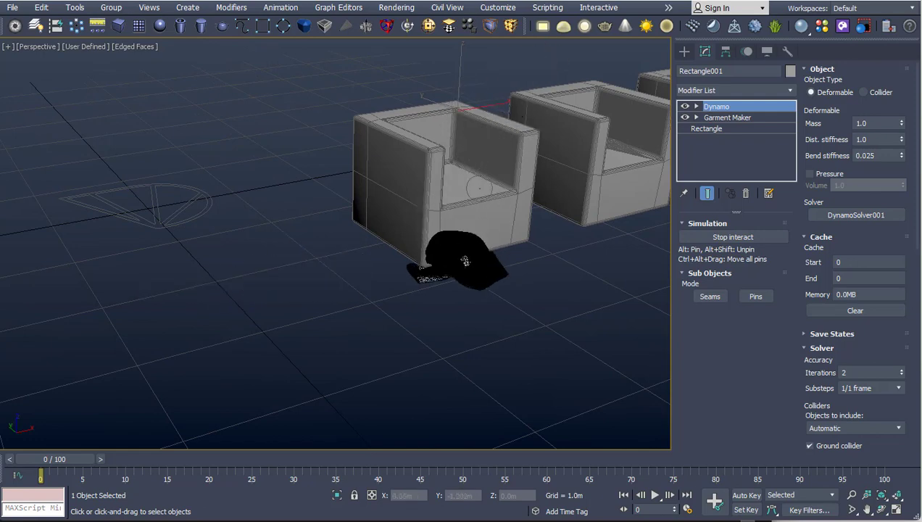
{"action": "key", "text": "l"}
{"action": "mouse_move", "coordinate": [575, 225]}
{"action": "left_mouse_down"}
{"action": "mouse_move", "coordinate": [473, 166]}
{"action": "mouse_move", "coordinate": [488, 219]}
{"action": "left_mouse_up"}
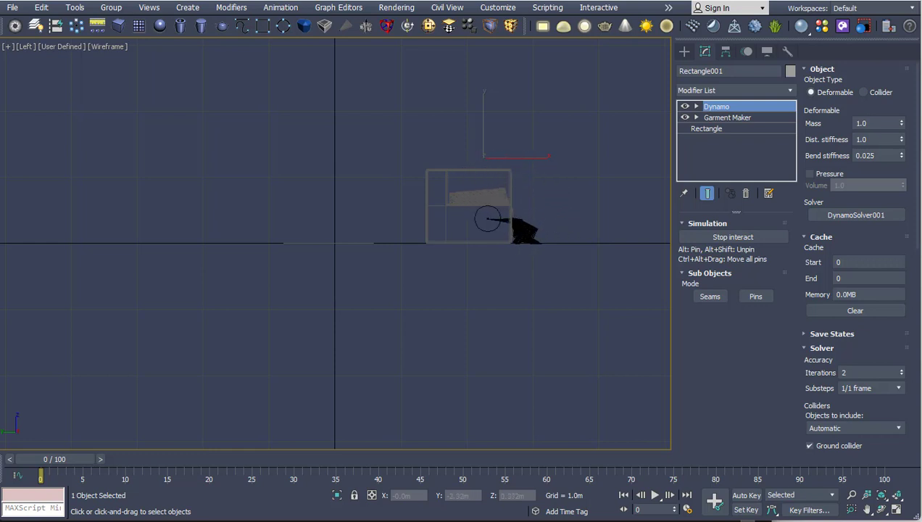
{"action": "left_click_drag", "start_coordinate": [511, 223], "coordinate": [463, 180]}
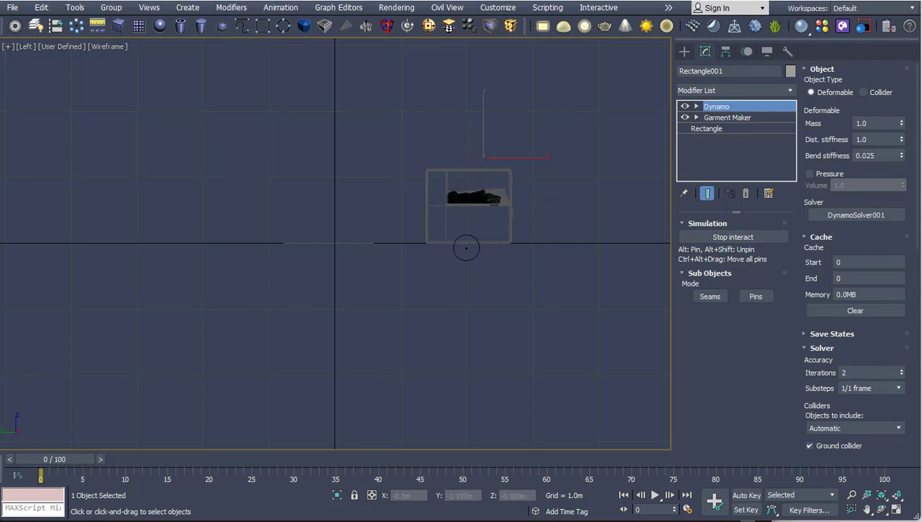
- Return to a frontal Perspective view of the three chairs and trigger the save-changes prompt
{"action": "key", "text": "p"}
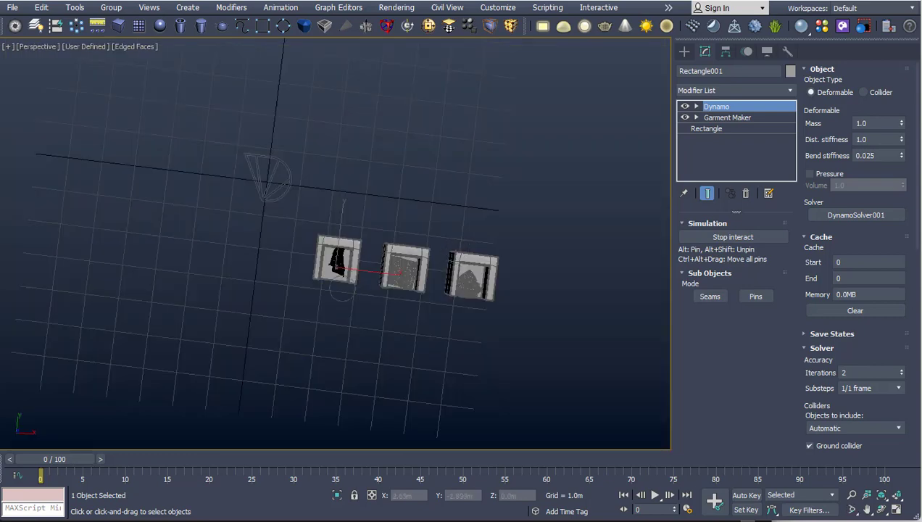
{"action": "mouse_move", "coordinate": [341, 290]}
{"action": "middle_mouse_down", "text": "alt"}
{"action": "mouse_move", "coordinate": [329, 284]}
{"action": "mouse_move", "coordinate": [365, 218]}
{"action": "middle_mouse_up", "text": "alt"}
{"action": "scroll", "coordinate": [344, 255], "scroll_direction": "up", "scroll_amount": 5}
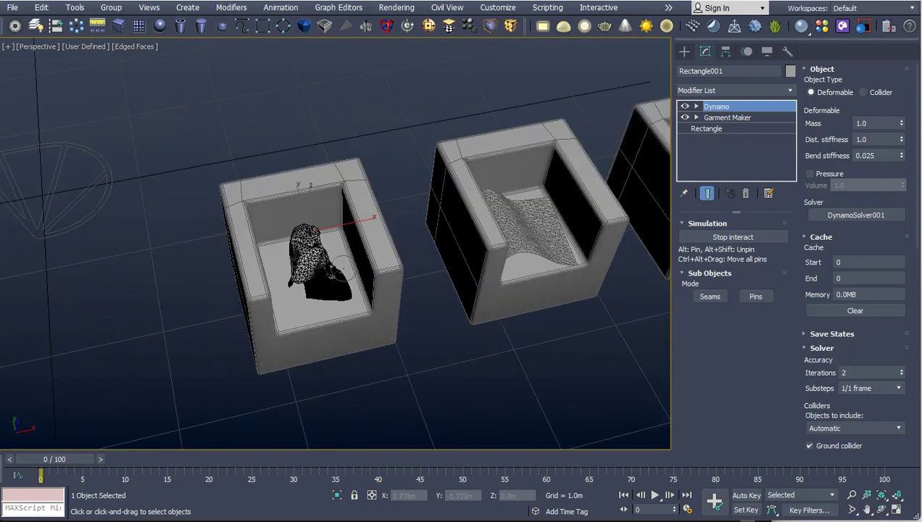
{"action": "scroll", "coordinate": [344, 255], "scroll_direction": "up", "scroll_amount": 3}
{"action": "scroll", "coordinate": [341, 290], "scroll_direction": "down", "scroll_amount": 2}
{"action": "scroll", "coordinate": [348, 276], "scroll_direction": "down", "scroll_amount": 2}
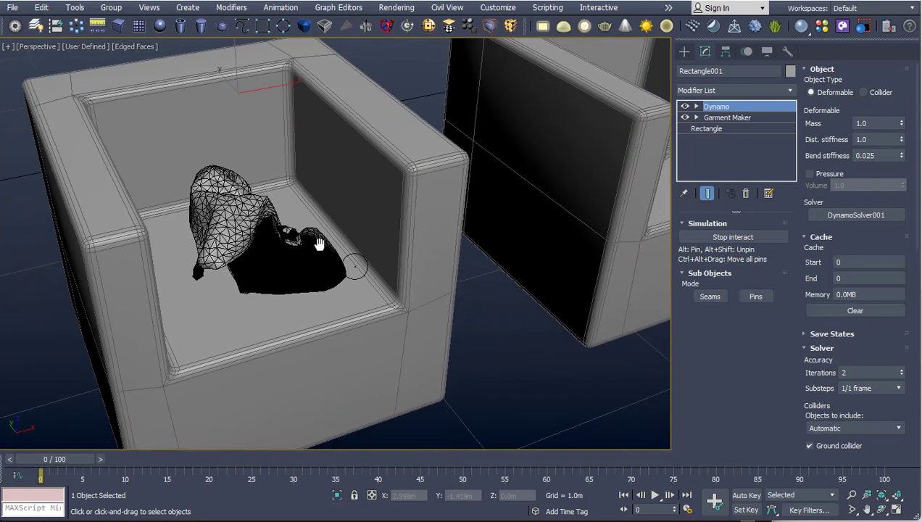
{"action": "scroll", "coordinate": [341, 267], "scroll_direction": "down", "scroll_amount": 2}
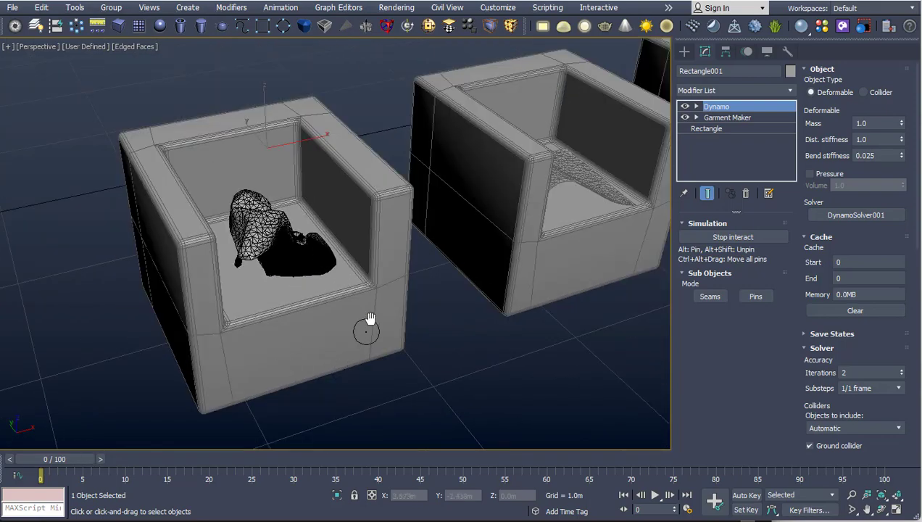
{"action": "middle_click_drag", "start_coordinate": [307, 255], "coordinate": [318, 265], "text": "alt"}
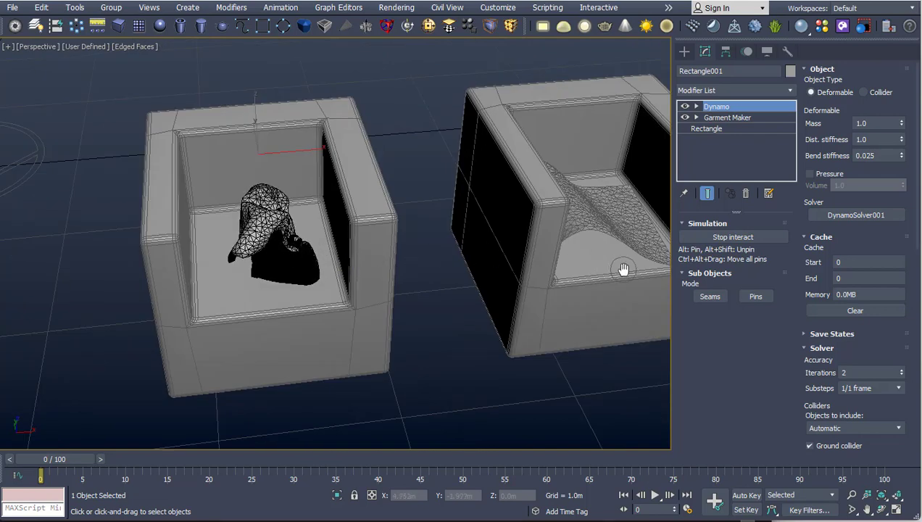
{"action": "scroll", "coordinate": [479, 253], "scroll_direction": "down", "scroll_amount": 3}
{"action": "scroll", "coordinate": [435, 253], "scroll_direction": "down", "scroll_amount": 2}
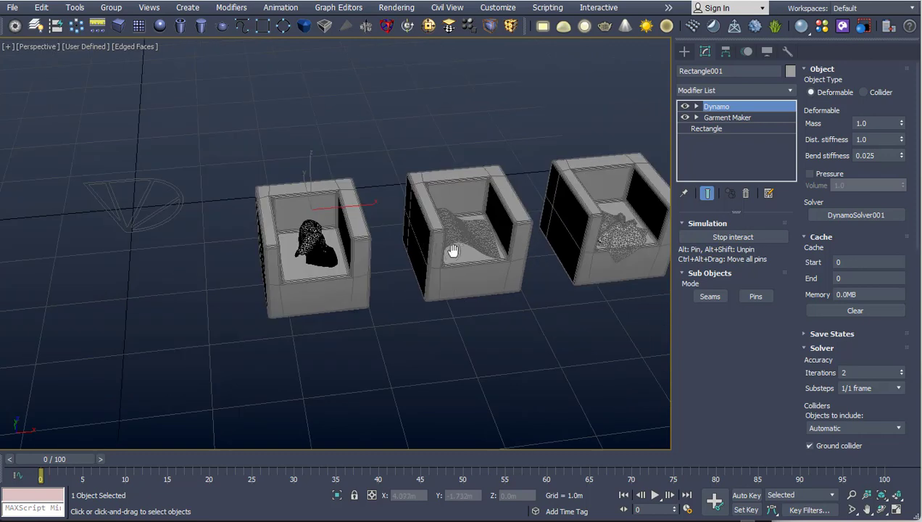
{"action": "middle_click_drag", "start_coordinate": [456, 249], "coordinate": [443, 249]}
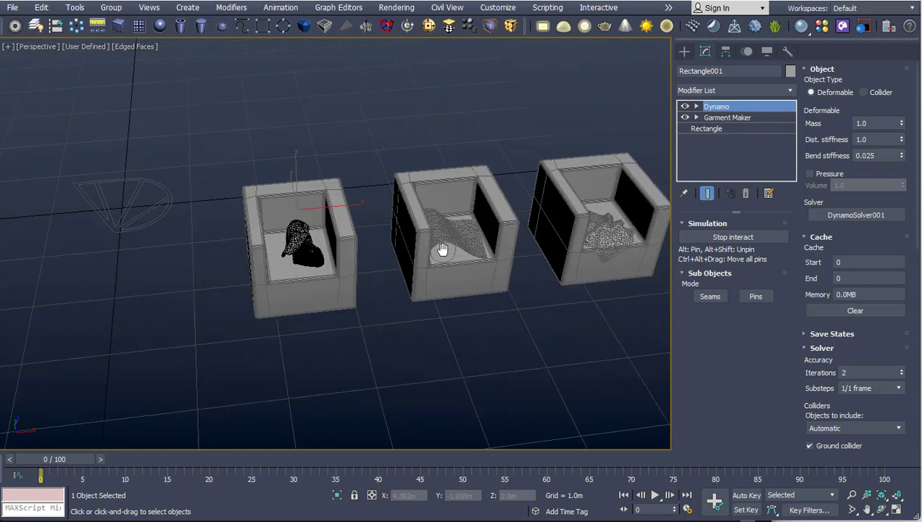
{"action": "key", "text": "alt+F4"}
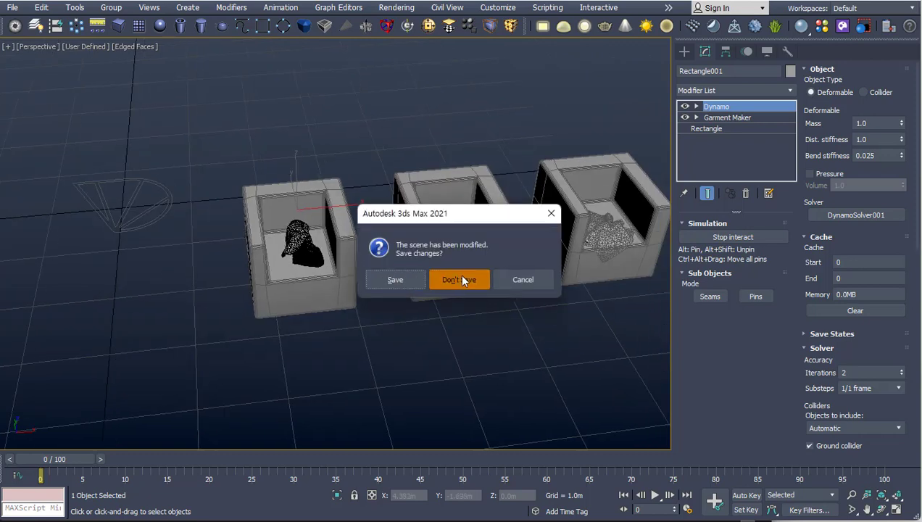
- Discard the old scene and draw a 0.785m × 1.372m × 0.362m box
{"action": "left_click", "coordinate": [459, 274]}
{"action": "left_click", "coordinate": [419, 278]}
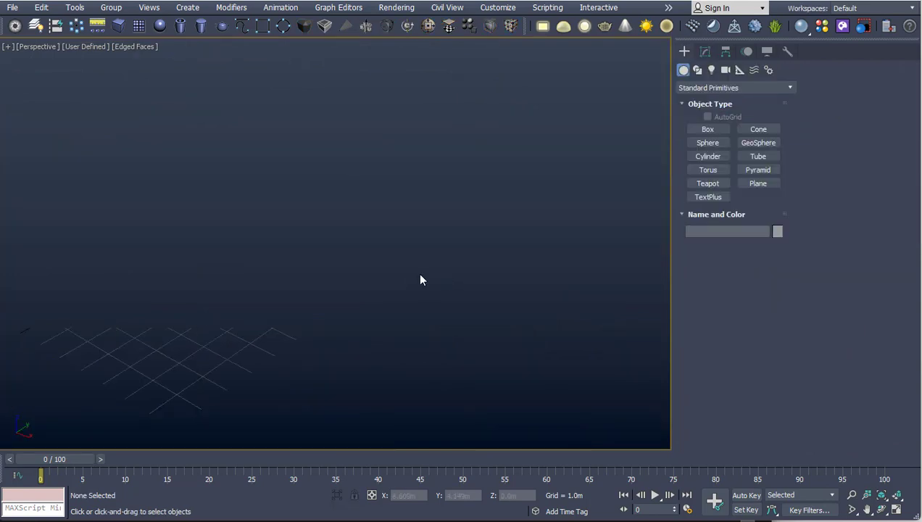
{"action": "left_click", "coordinate": [708, 129]}
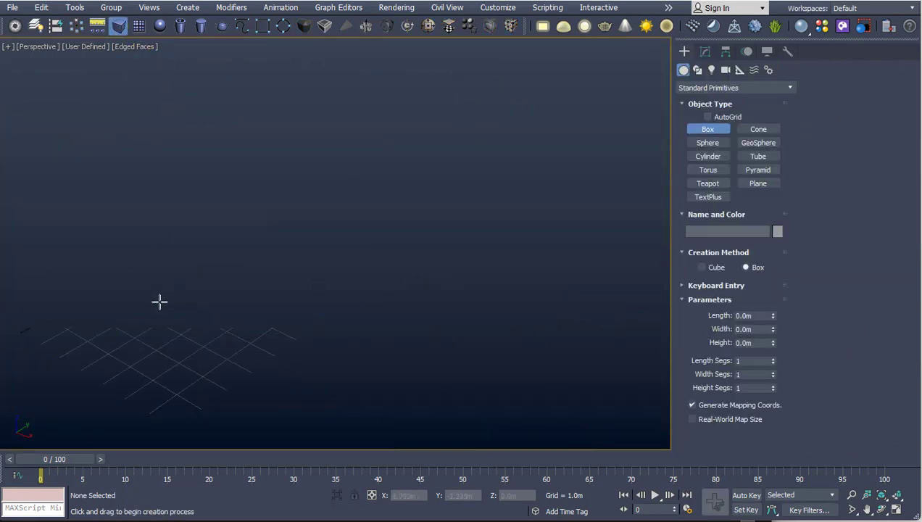
{"action": "mouse_move", "coordinate": [160, 302]}
{"action": "left_mouse_down"}
{"action": "mouse_move", "coordinate": [253, 315]}
{"action": "mouse_move", "coordinate": [207, 305]}
{"action": "left_mouse_up"}
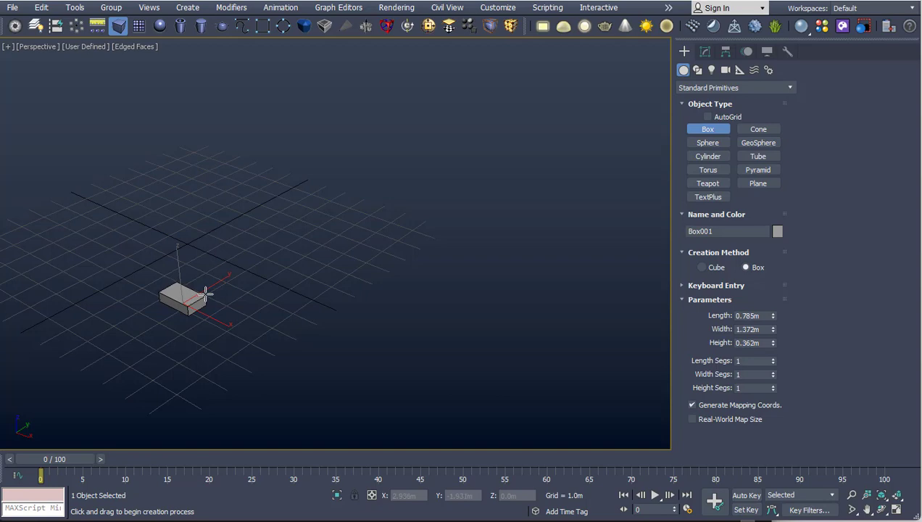
{"action": "mouse_move", "coordinate": [212, 321]}
{"action": "middle_mouse_down"}
{"action": "mouse_move", "coordinate": [325, 294]}
{"action": "mouse_move", "coordinate": [451, 290]}
{"action": "middle_mouse_up"}
{"action": "scroll", "coordinate": [319, 288], "scroll_direction": "up", "scroll_amount": 3}
- Give the box 50 length segments and 40 width segments
{"action": "left_click", "coordinate": [704, 51]}
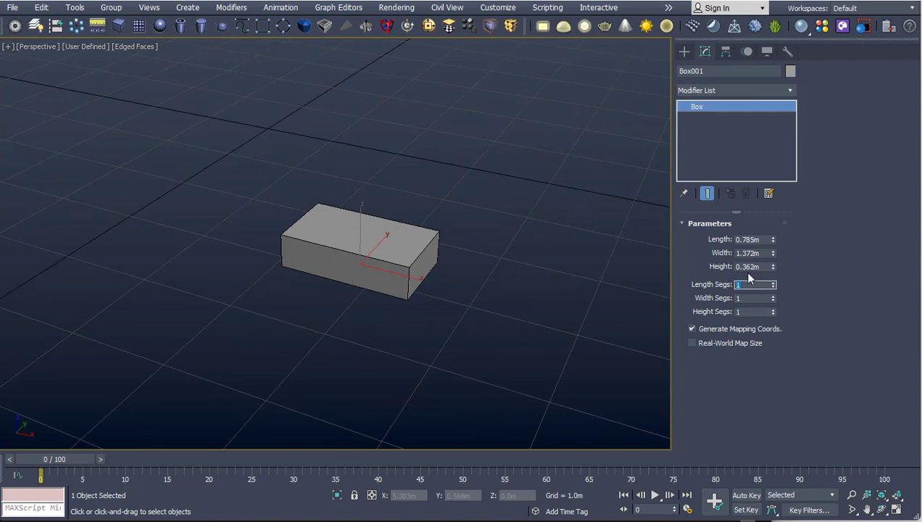
{"action": "type", "text": "50"}
{"action": "key", "text": "Tab"}
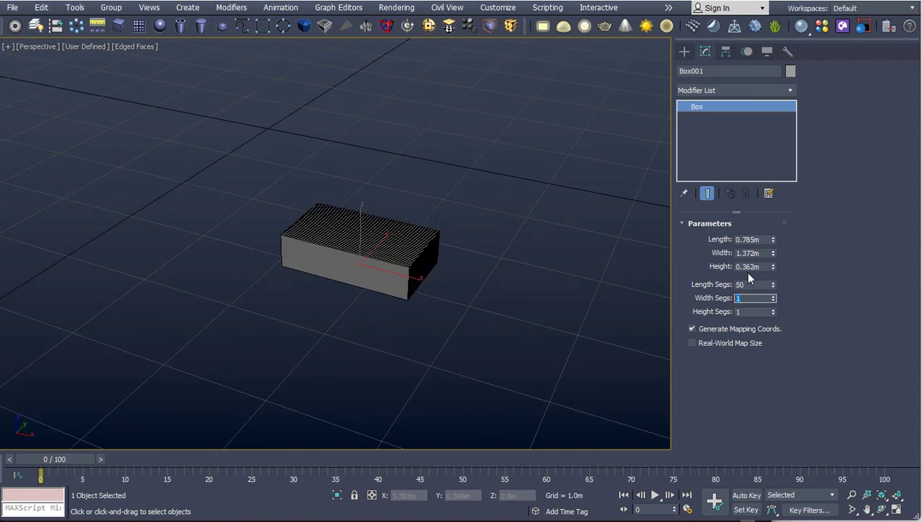
{"action": "type", "text": "540"}
{"action": "key", "text": "Return"}
{"action": "scroll", "coordinate": [416, 275], "scroll_direction": "up", "scroll_amount": 5}
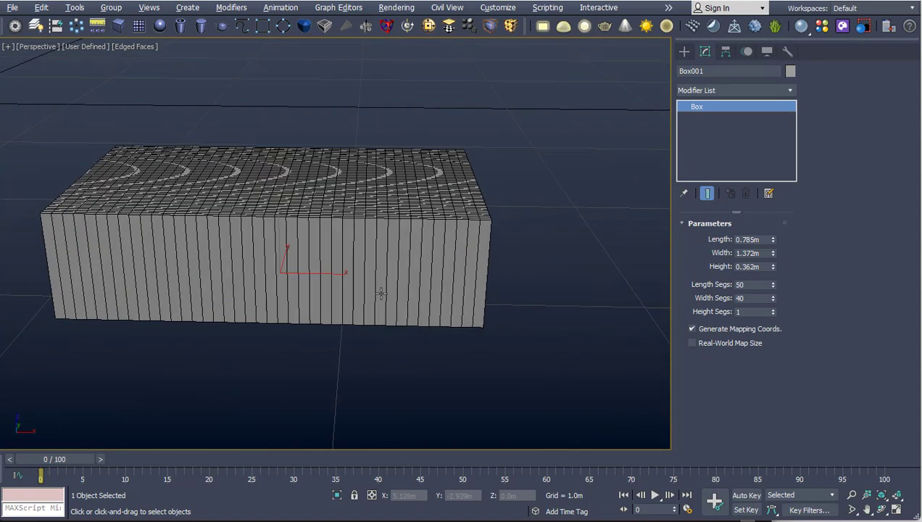
{"action": "scroll", "coordinate": [416, 275], "scroll_direction": "down", "scroll_amount": 1}
- Add a Dynamo modifier to Box001 and set its vertical edges as seams
{"action": "left_click", "coordinate": [703, 91]}
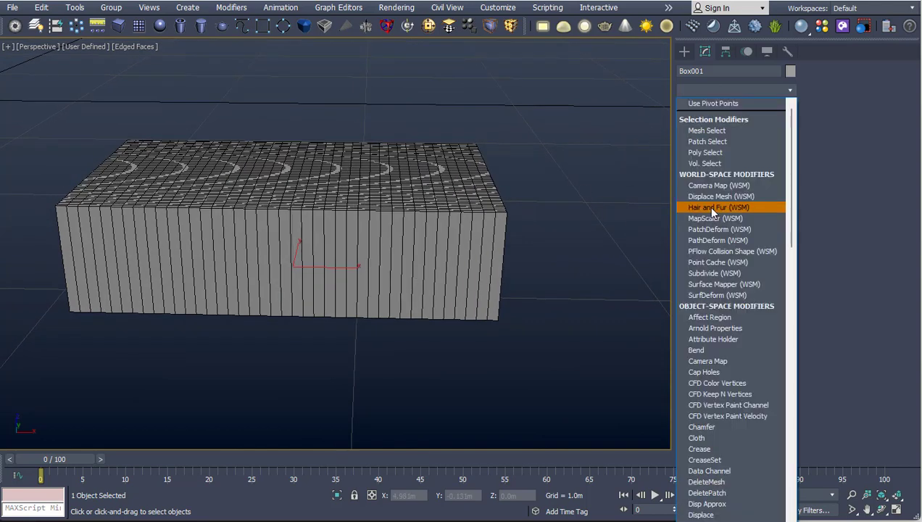
{"action": "type", "text": "dy"}
{"action": "left_click", "coordinate": [701, 107]}
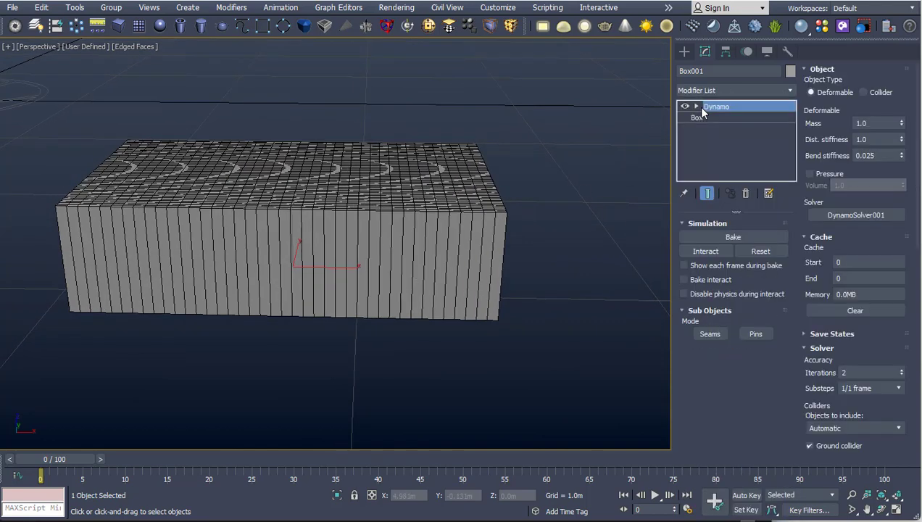
{"action": "left_click", "coordinate": [707, 335]}
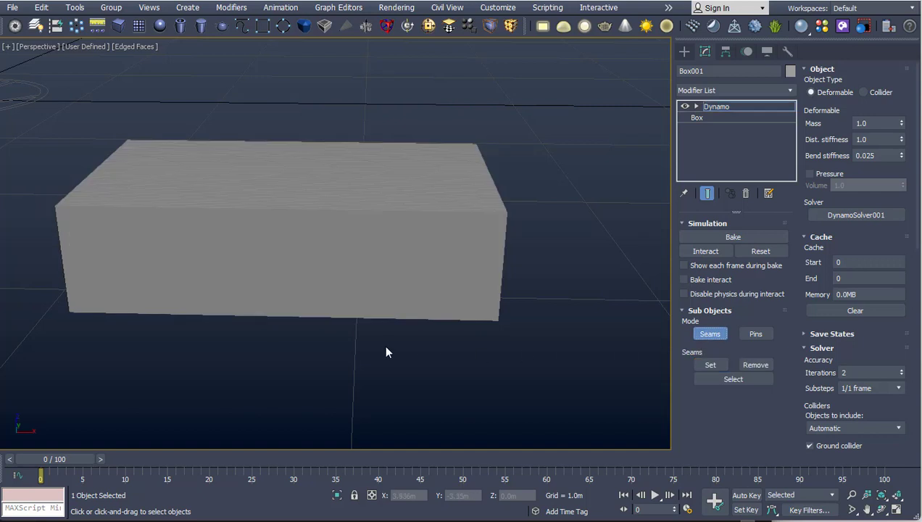
{"action": "middle_click_drag", "start_coordinate": [383, 344], "coordinate": [461, 264], "text": "alt"}
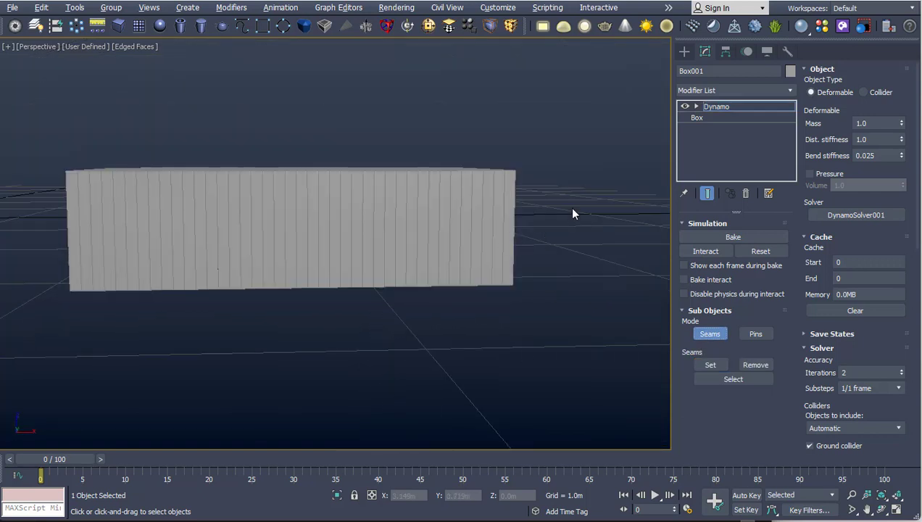
{"action": "left_click_drag", "start_coordinate": [42, 248], "coordinate": [40, 248]}
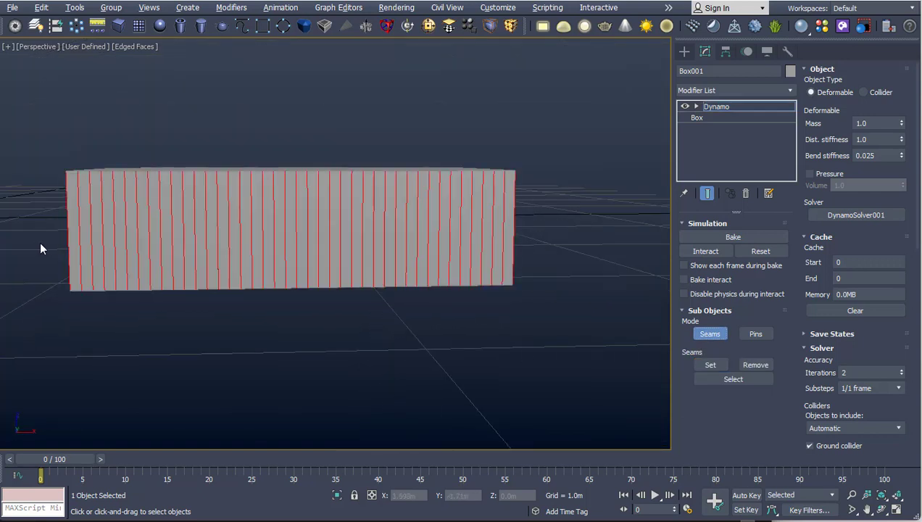
{"action": "left_click", "coordinate": [714, 364]}
- Run a live cloth simulation of the box, then stop and reset it to its box shape
{"action": "middle_click_drag", "start_coordinate": [528, 292], "coordinate": [507, 310], "text": "alt"}
{"action": "left_click", "coordinate": [697, 252]}
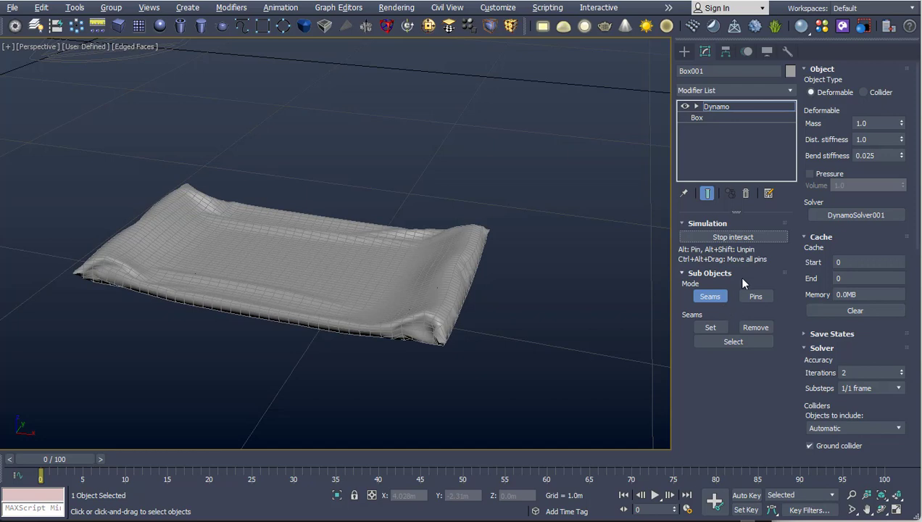
{"action": "left_click", "coordinate": [710, 296]}
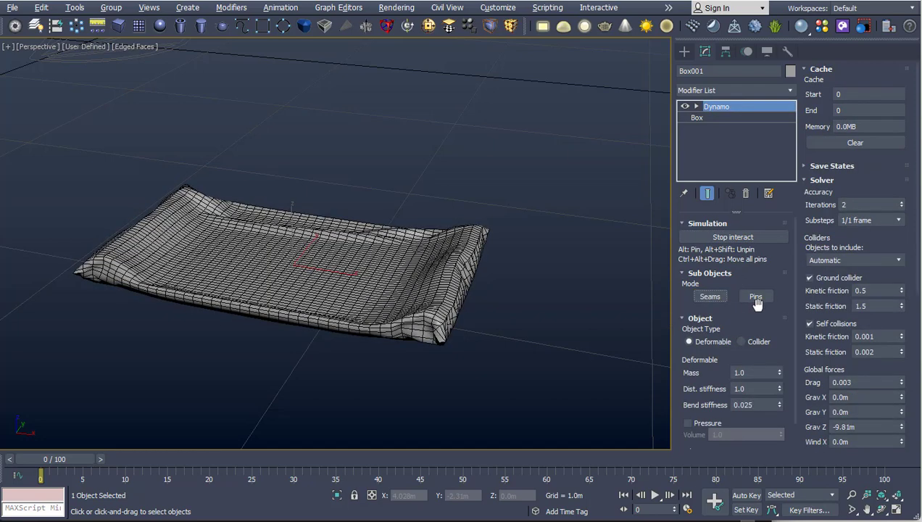
{"action": "left_click", "coordinate": [739, 239]}
{"action": "left_click", "coordinate": [761, 255]}
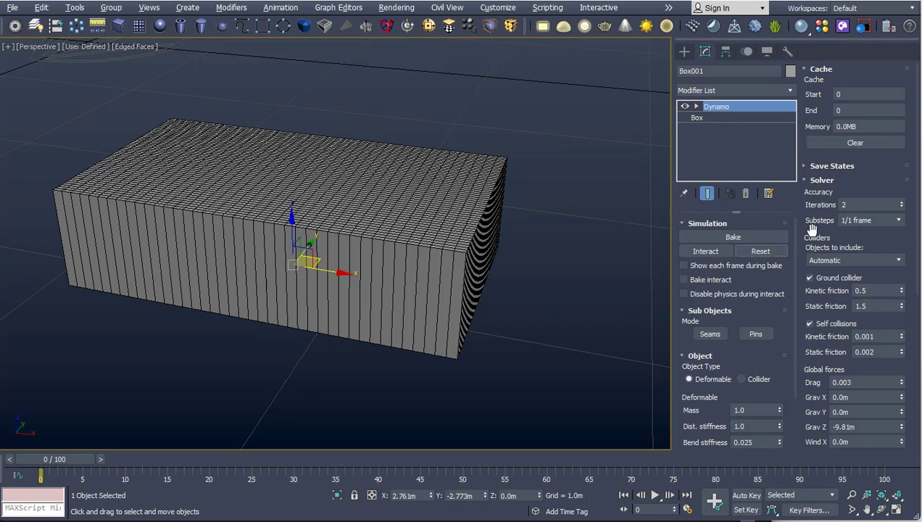
- Turn on Pressure at volume 1.4 and run the live simulation to puff the box into a pillow
{"action": "scroll", "coordinate": [814, 250], "scroll_direction": "down", "scroll_amount": 2}
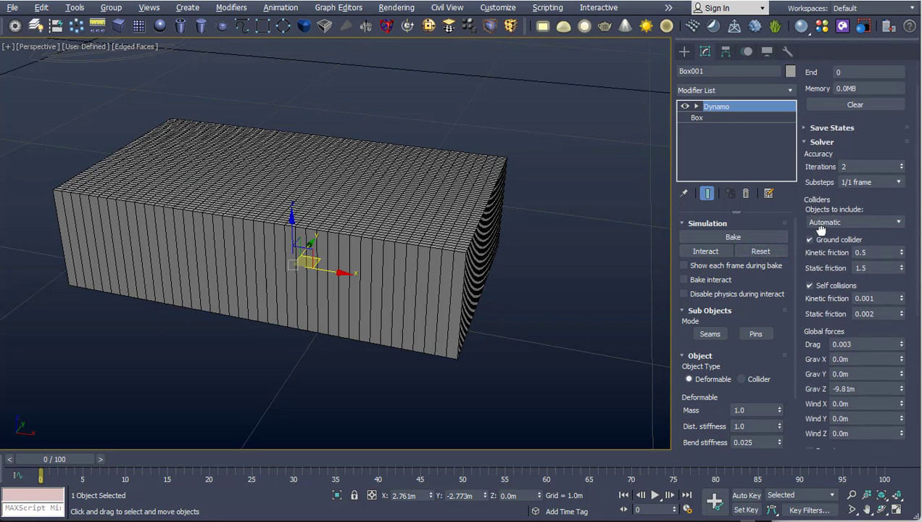
{"action": "scroll", "coordinate": [735, 300], "scroll_direction": "down", "scroll_amount": 3}
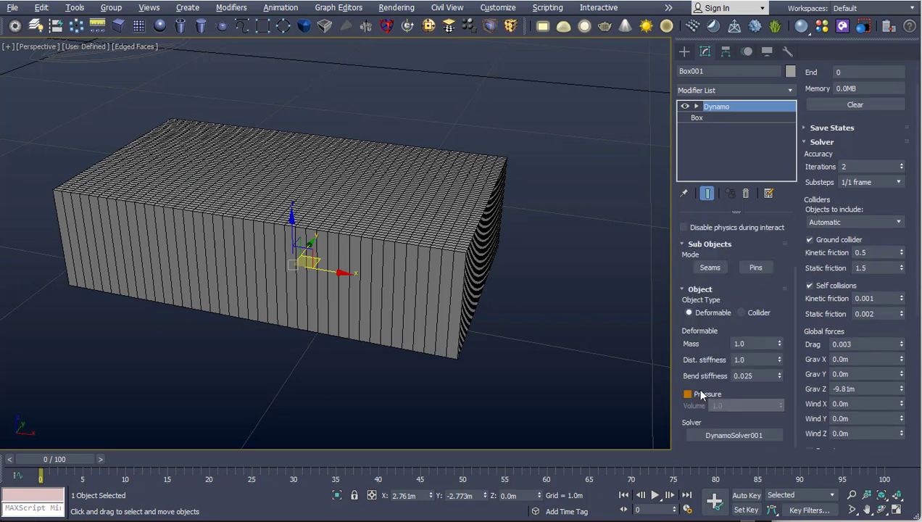
{"action": "left_click", "coordinate": [687, 394]}
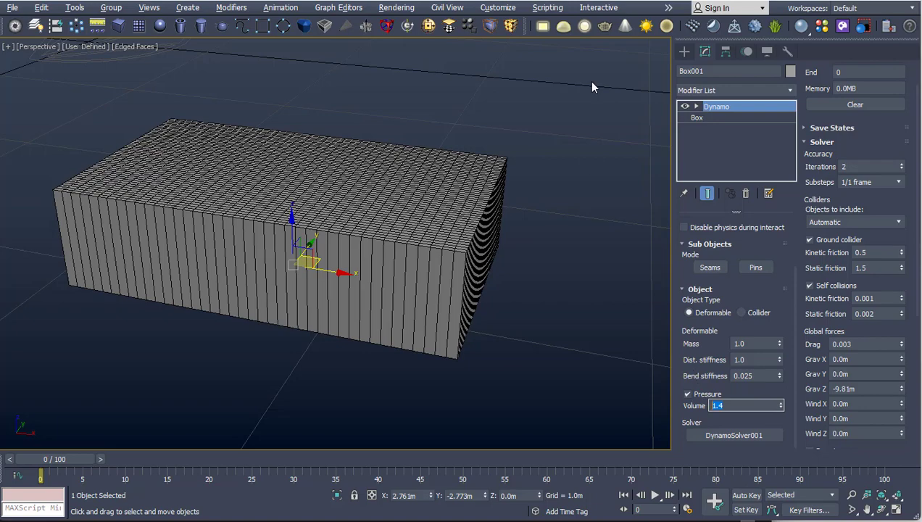
{"action": "scroll", "coordinate": [719, 252], "scroll_direction": "up", "scroll_amount": 2}
{"action": "left_click", "coordinate": [715, 252]}
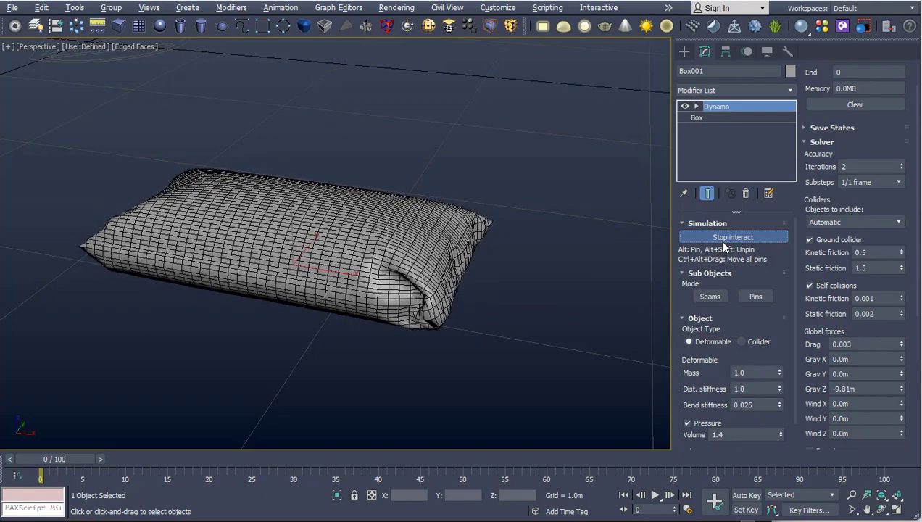
- Stop and reset the cloth, raise pressure Volume to 1.6, and rerun the simulation
{"action": "left_click", "coordinate": [733, 237]}
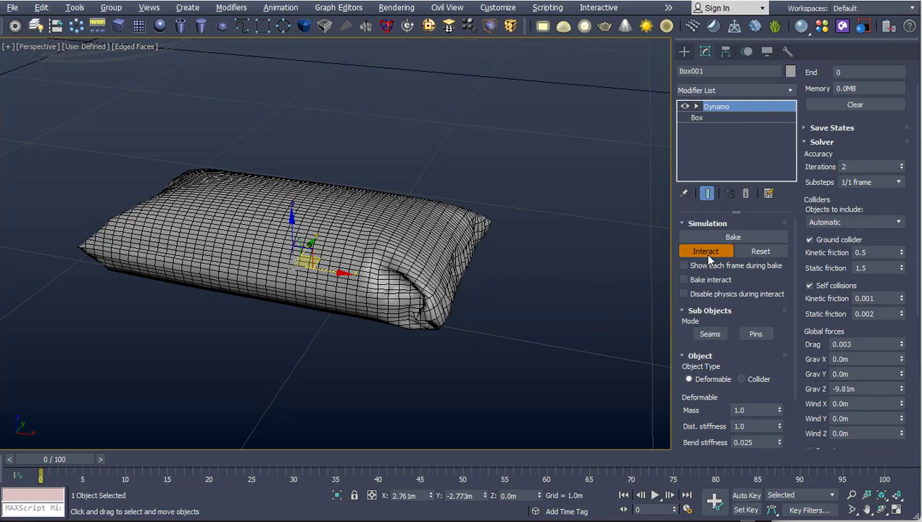
{"action": "left_click", "coordinate": [758, 251]}
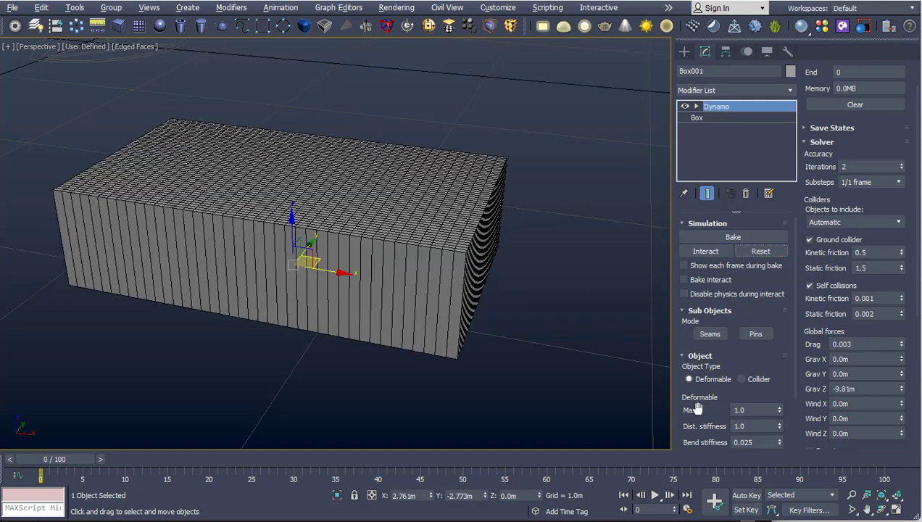
{"action": "scroll", "coordinate": [697, 384], "scroll_direction": "down", "scroll_amount": 3}
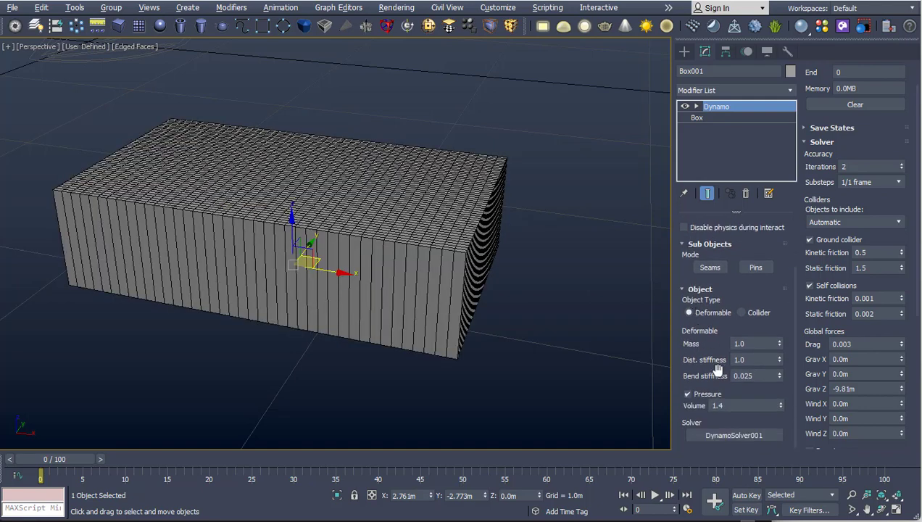
{"action": "left_click_drag", "start_coordinate": [725, 404], "coordinate": [696, 404]}
{"action": "left_click_drag", "start_coordinate": [742, 278], "coordinate": [742, 409]}
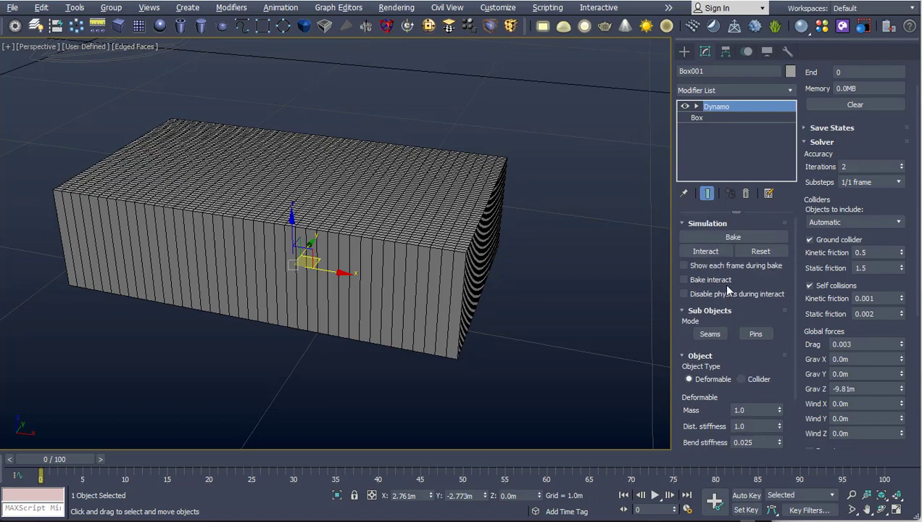
{"action": "left_click", "coordinate": [727, 251]}
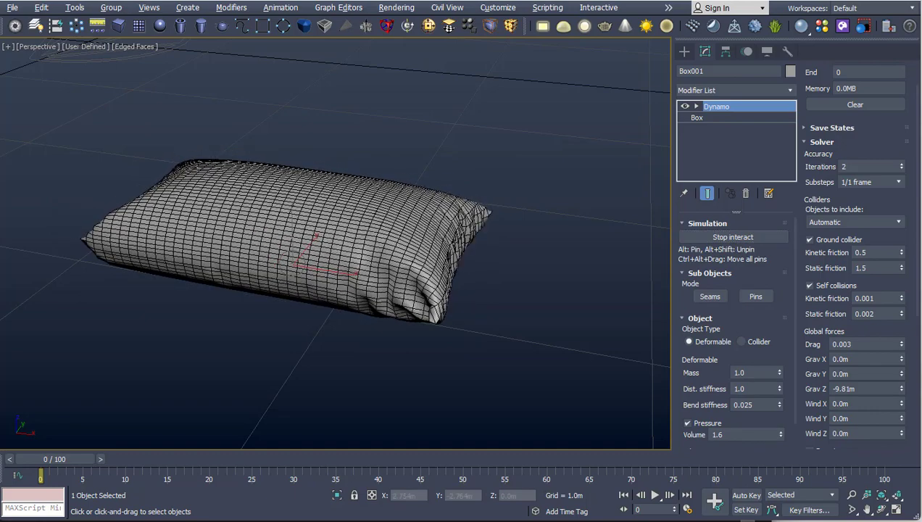
- Show the puffier pillow in smooth Default Shading and stop the simulation
{"action": "key", "text": "F4"}
{"action": "scroll", "coordinate": [274, 269], "scroll_direction": "up", "scroll_amount": 5}
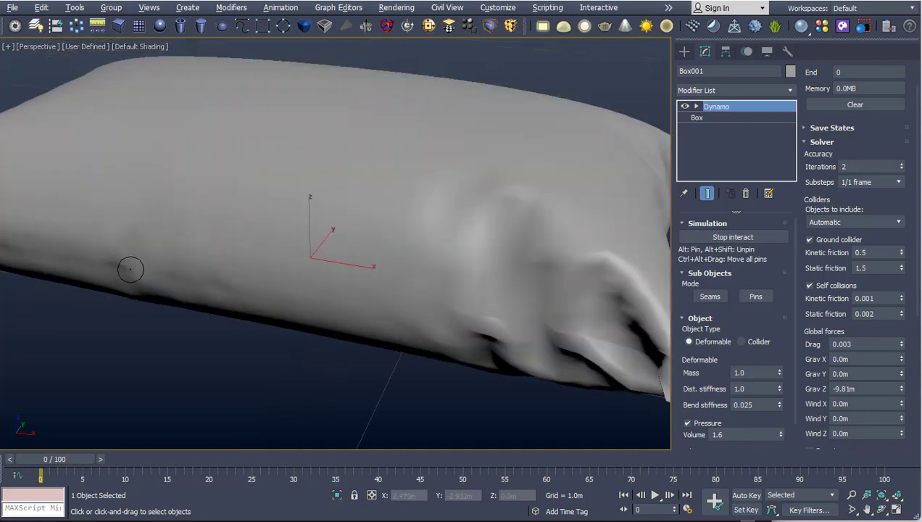
{"action": "scroll", "coordinate": [438, 291], "scroll_direction": "down", "scroll_amount": 4}
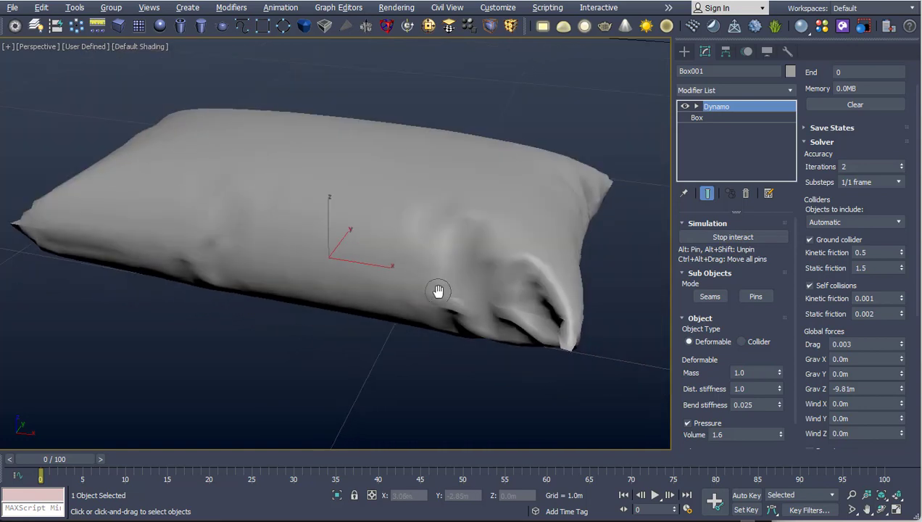
{"action": "left_click", "coordinate": [733, 238]}
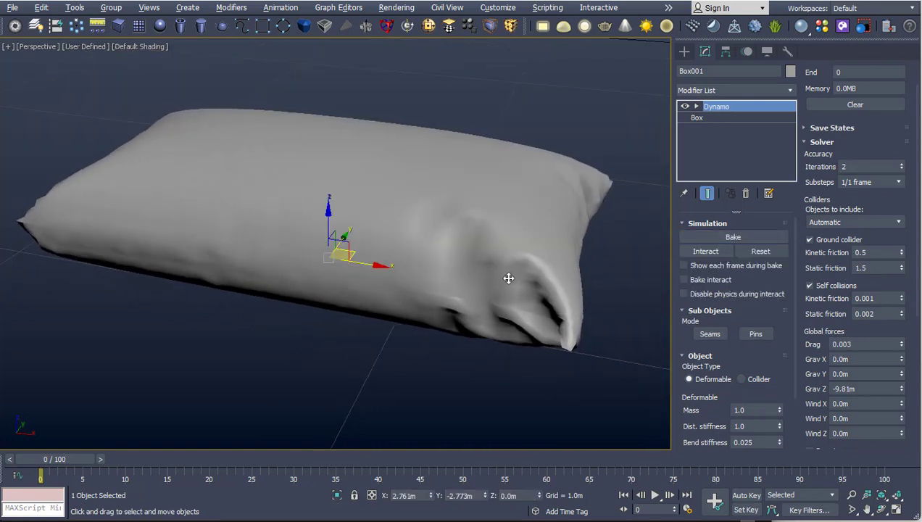
{"action": "middle_click_drag", "start_coordinate": [508, 278], "coordinate": [448, 268]}
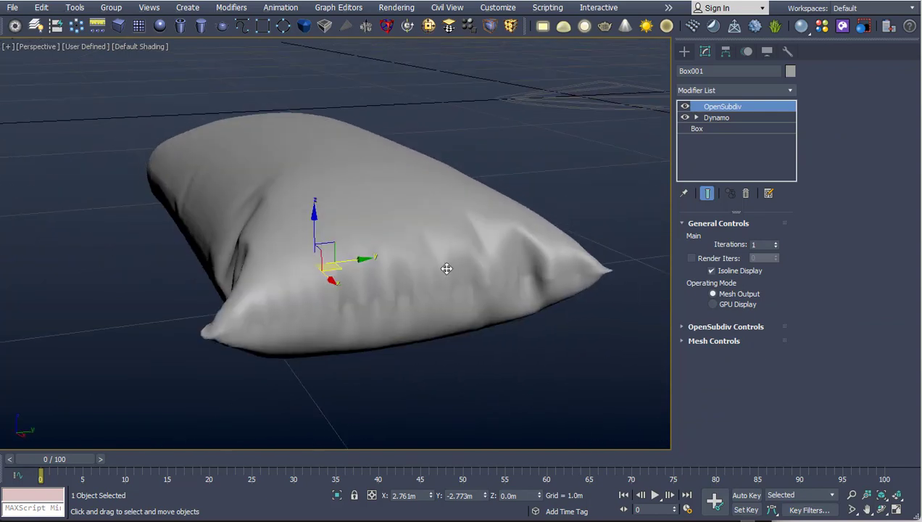
- Restart the live Dynamo simulation and pull the pillow into a tall twisted shape
{"action": "left_click_drag", "start_coordinate": [255, 320], "coordinate": [561, 284]}
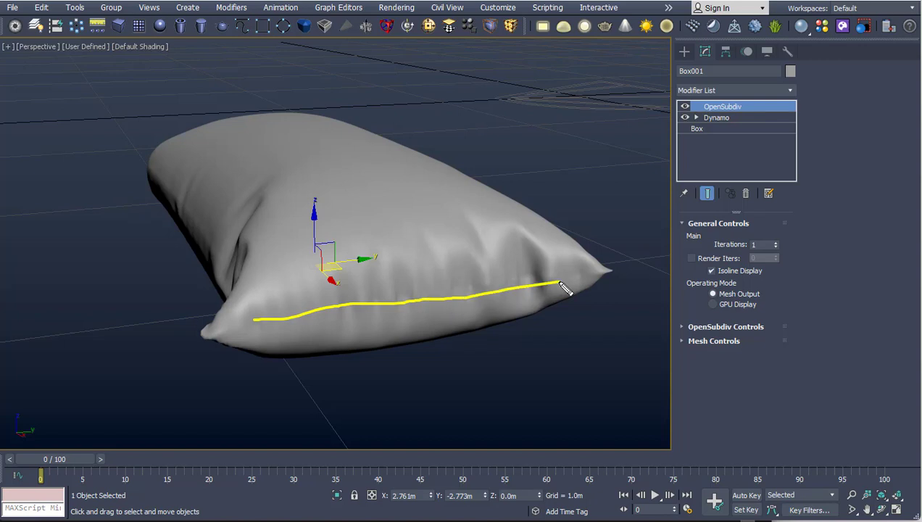
{"action": "middle_click_drag", "start_coordinate": [412, 272], "coordinate": [451, 271], "text": "alt"}
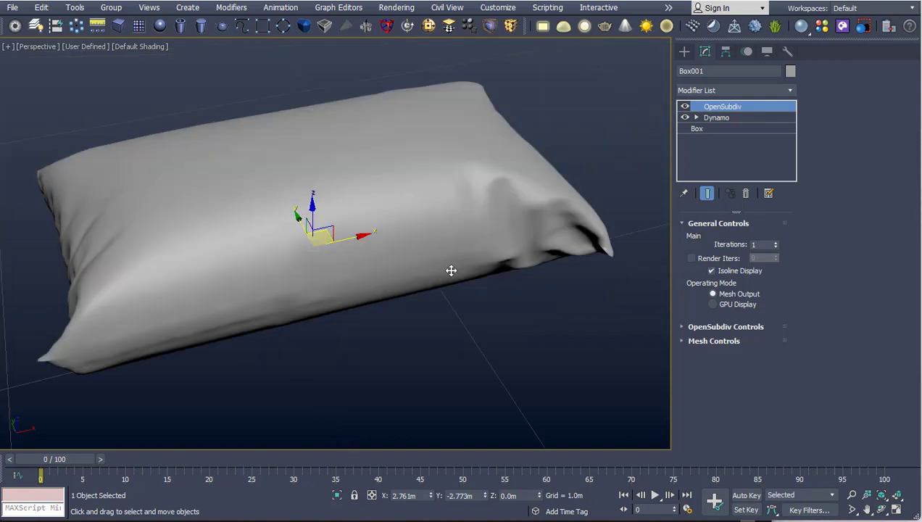
{"action": "scroll", "coordinate": [451, 270], "scroll_direction": "down", "scroll_amount": 3}
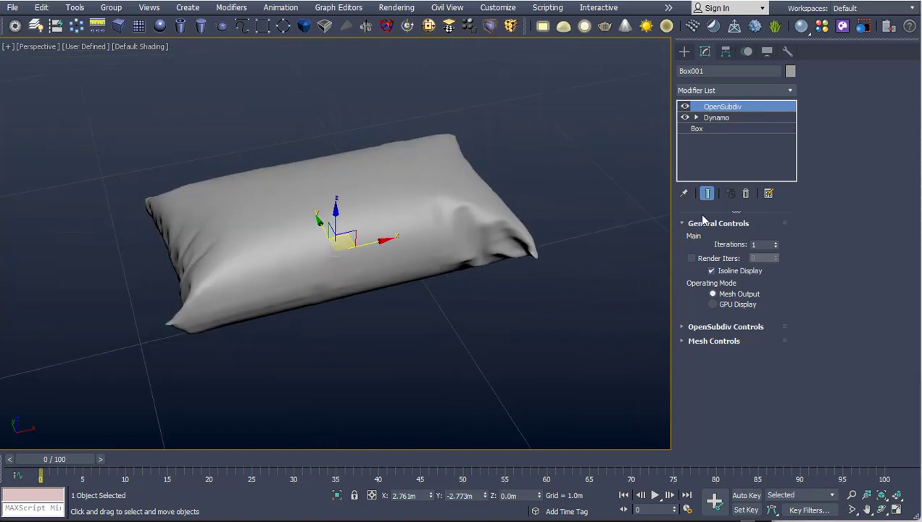
{"action": "left_click", "coordinate": [716, 117]}
{"action": "left_click", "coordinate": [733, 237]}
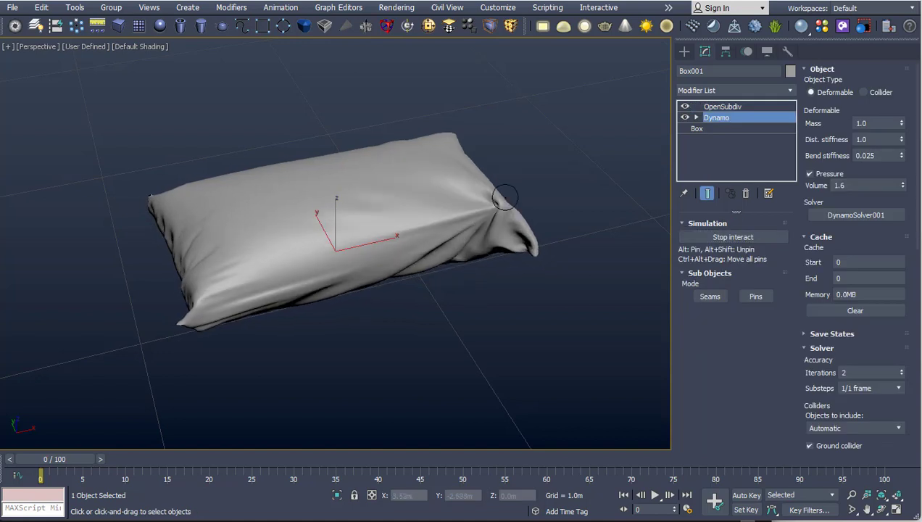
{"action": "left_click_drag", "start_coordinate": [438, 191], "coordinate": [532, 80]}
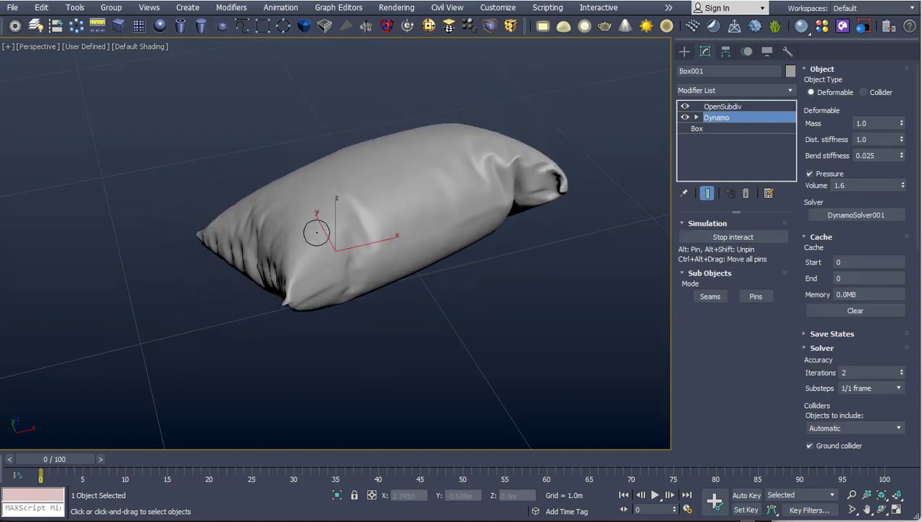
{"action": "left_click_drag", "start_coordinate": [333, 189], "coordinate": [355, 68]}
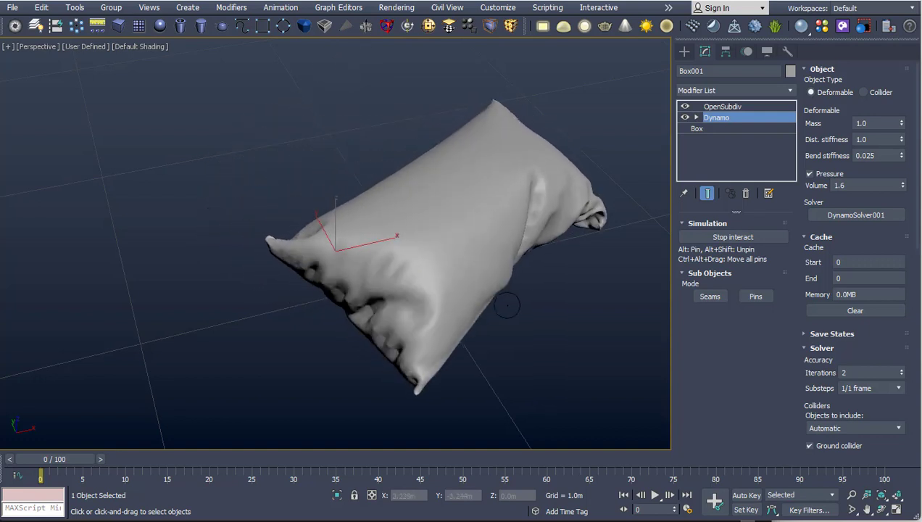
{"action": "mouse_move", "coordinate": [430, 175]}
{"action": "left_mouse_down"}
{"action": "mouse_move", "coordinate": [663, 303]}
{"action": "mouse_move", "coordinate": [432, 236]}
{"action": "left_mouse_up"}
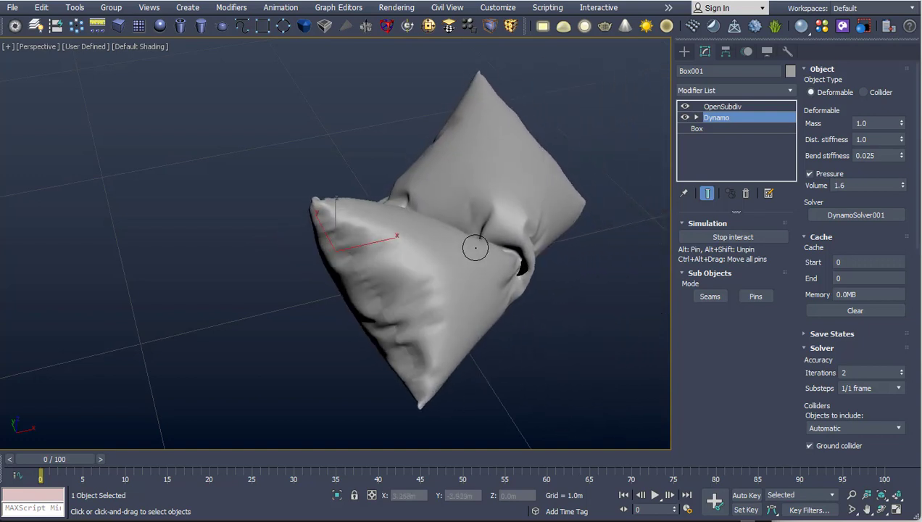
- Stop the simulation and reset the cloth to its original box shape
{"action": "left_click", "coordinate": [769, 241]}
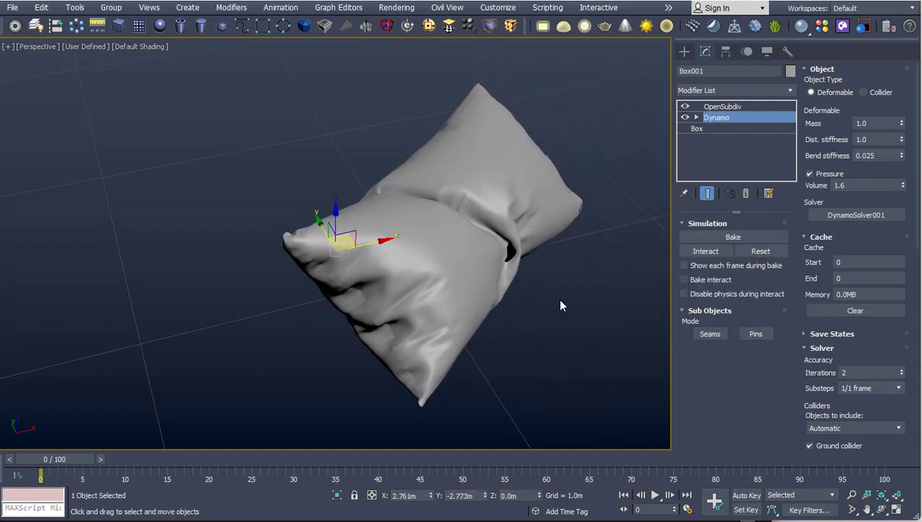
{"action": "mouse_move", "coordinate": [558, 303]}
{"action": "middle_mouse_down", "text": "alt"}
{"action": "mouse_move", "coordinate": [427, 313]}
{"action": "mouse_move", "coordinate": [453, 314]}
{"action": "mouse_move", "coordinate": [241, 304]}
{"action": "mouse_move", "coordinate": [412, 298]}
{"action": "mouse_move", "coordinate": [519, 279]}
{"action": "middle_mouse_up", "text": "alt"}
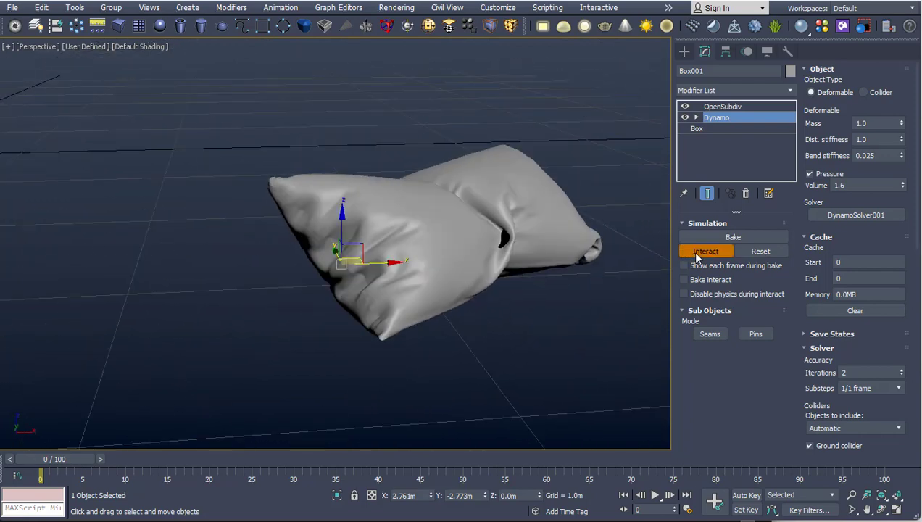
{"action": "left_click", "coordinate": [753, 253]}
{"action": "middle_click_drag", "start_coordinate": [449, 269], "coordinate": [394, 276], "text": "alt"}
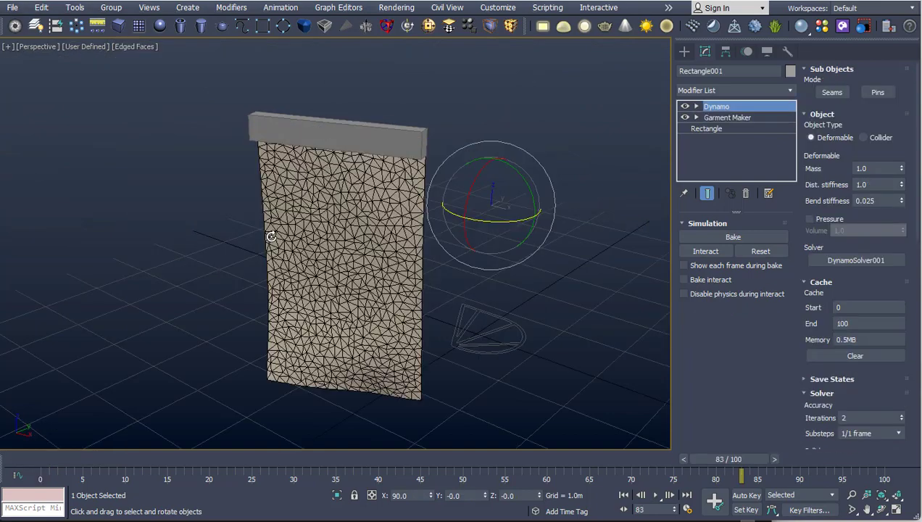
- Play and stop the pinned curtain animation, then view the curtain from another angle
{"action": "key", "text": "slash"}
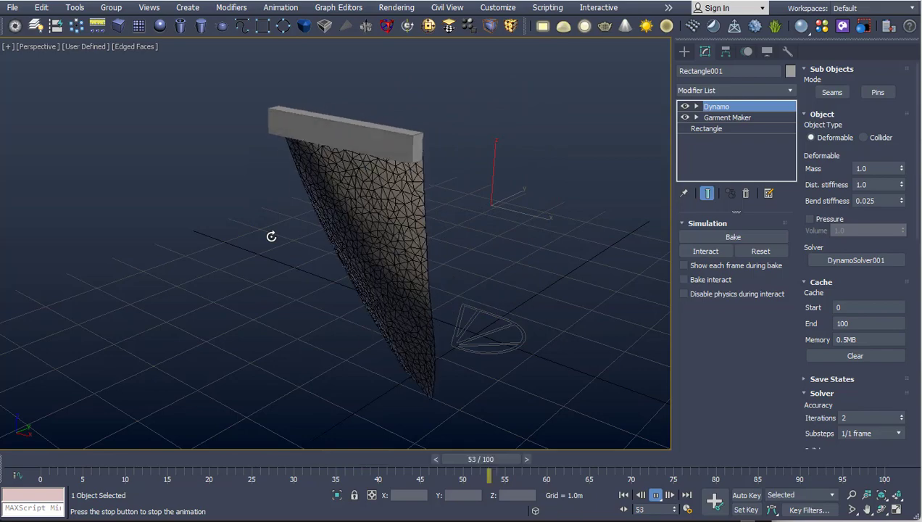
{"action": "key", "text": "slash"}
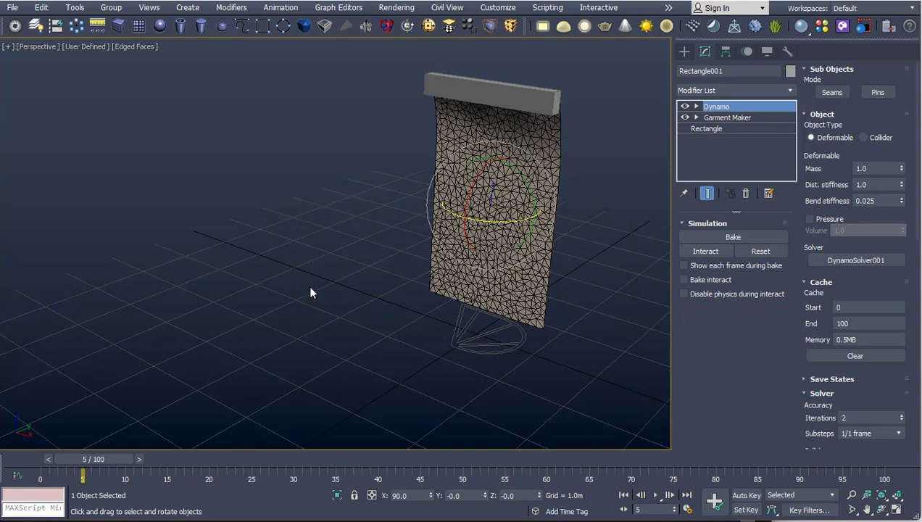
{"action": "middle_click_drag", "start_coordinate": [310, 292], "coordinate": [443, 196], "text": "alt"}
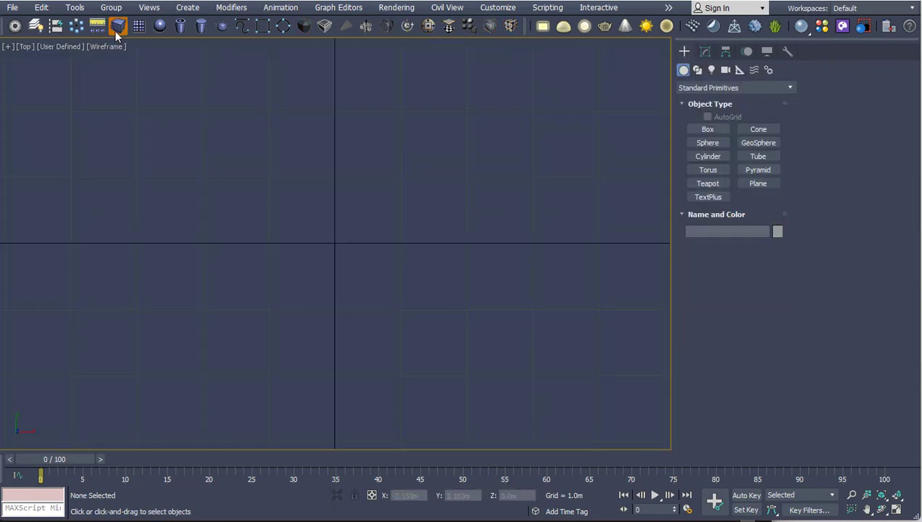
- Create a long thin box and raise it to about 3.9 m in the Front view
{"action": "left_click", "coordinate": [116, 30]}
{"action": "left_click_drag", "start_coordinate": [265, 224], "coordinate": [446, 243]}
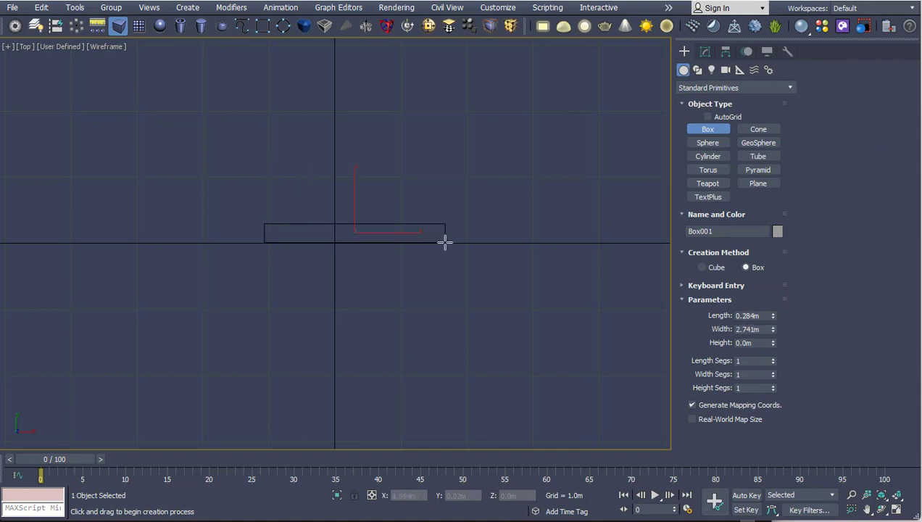
{"action": "left_click", "coordinate": [444, 218]}
{"action": "right_click", "coordinate": [397, 245]}
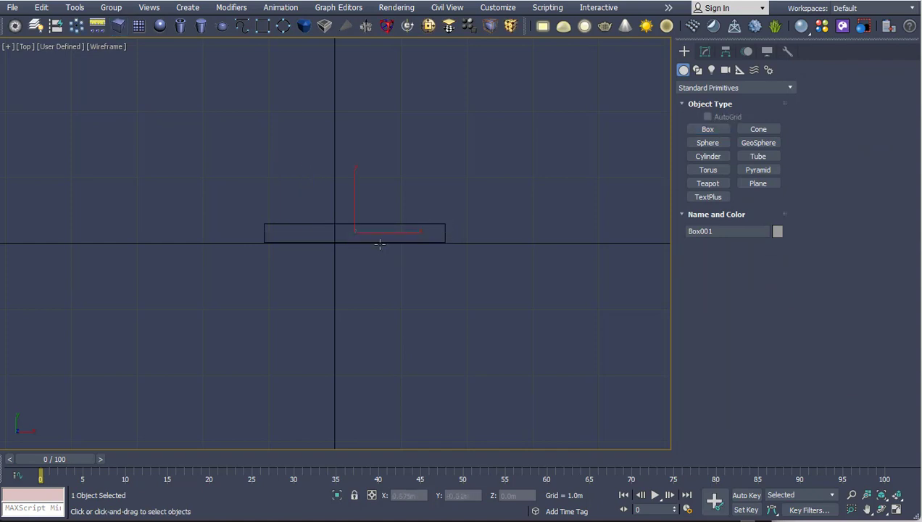
{"action": "key", "text": "f"}
{"action": "key", "text": "w"}
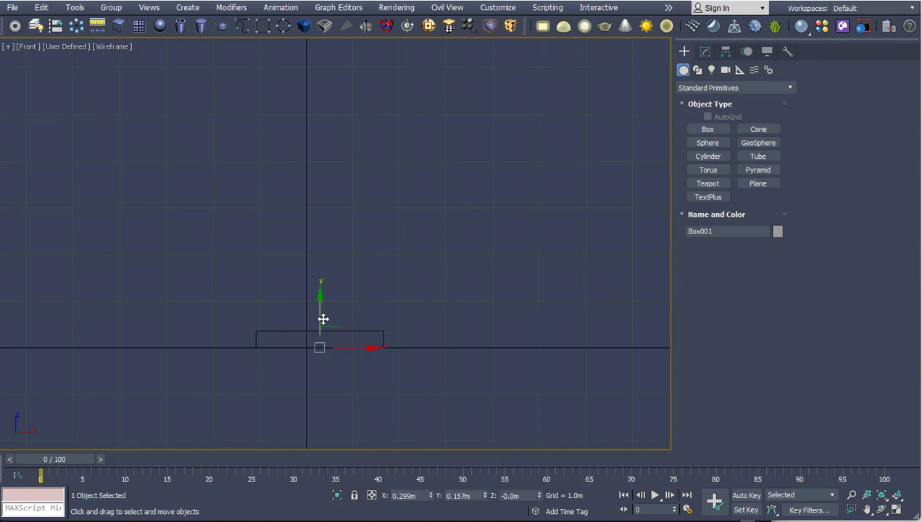
{"action": "left_click_drag", "start_coordinate": [323, 319], "coordinate": [337, 198]}
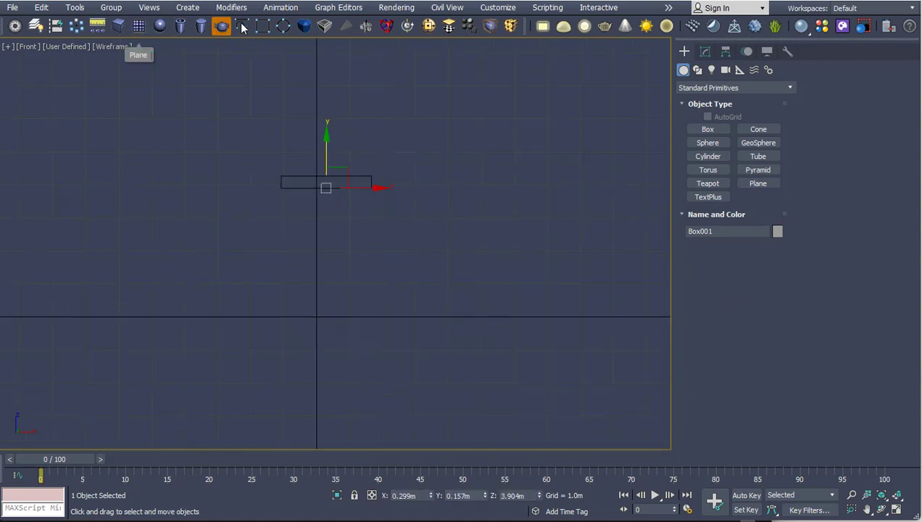
- Draw a tall rectangle below the box and apply Garment Maker at density 0.228
{"action": "left_click", "coordinate": [263, 26]}
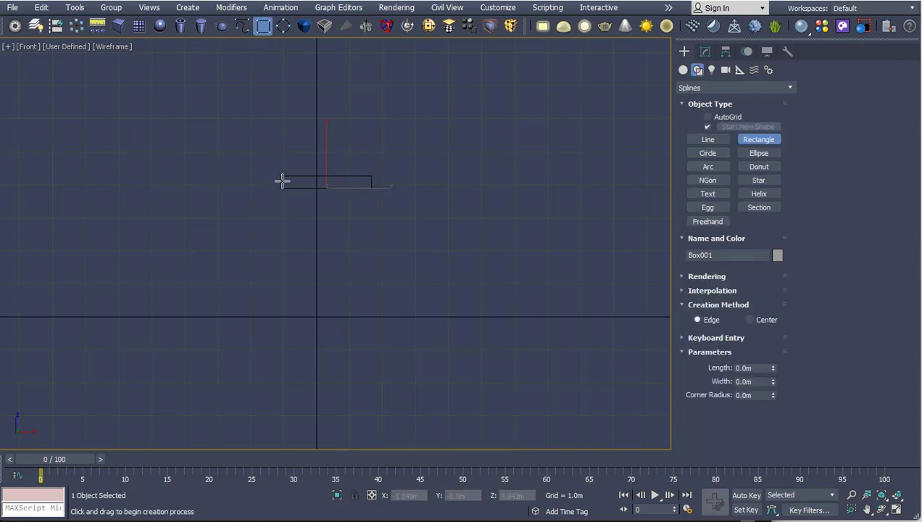
{"action": "left_click_drag", "start_coordinate": [282, 180], "coordinate": [370, 312]}
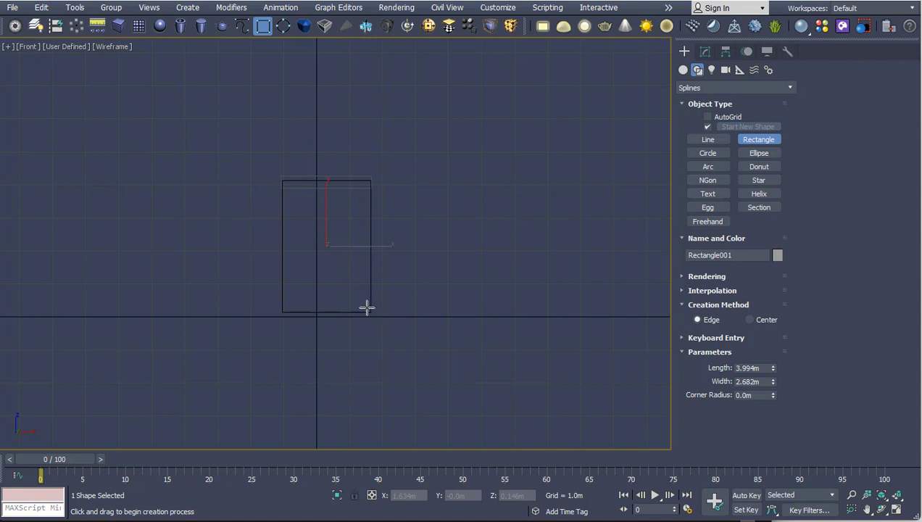
{"action": "type", "text": "x"}
{"action": "type", "text": "a"}
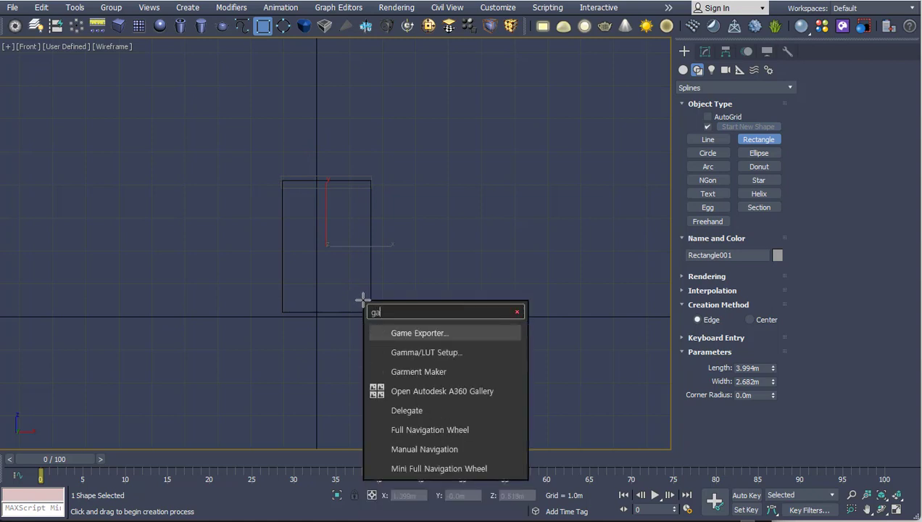
{"action": "type", "text": "r"}
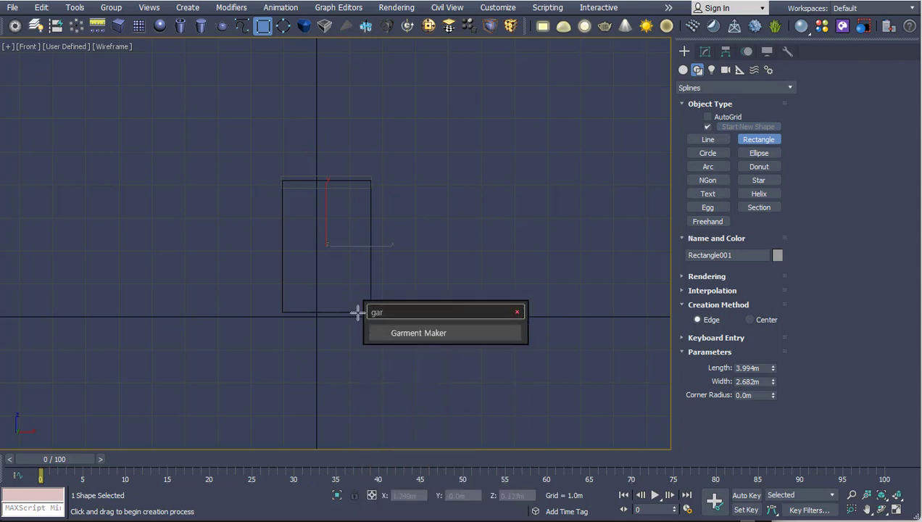
{"action": "left_click", "coordinate": [438, 335]}
{"action": "left_click_drag", "start_coordinate": [756, 244], "coordinate": [756, 198]}
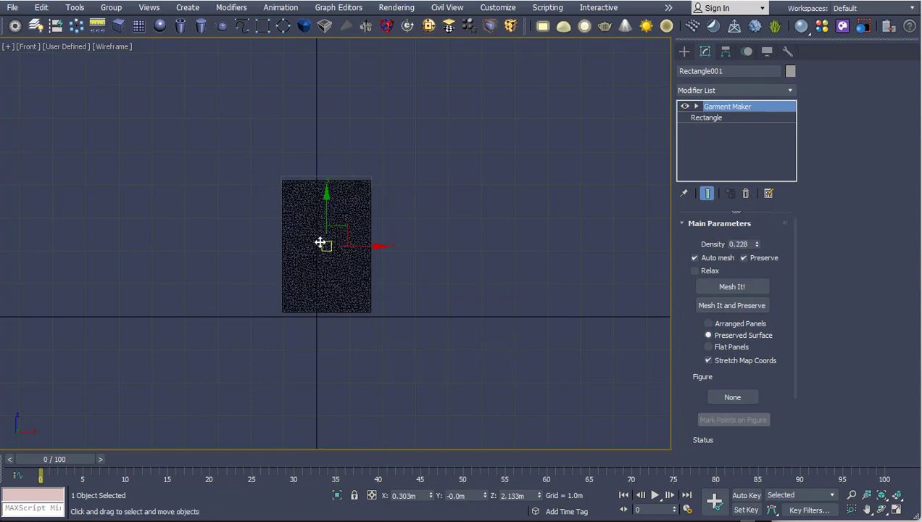
- In Perspective, slide the Garment Maker panel along Y to hang beneath the box bar
{"action": "key", "text": "p"}
{"action": "mouse_move", "coordinate": [212, 214]}
{"action": "middle_mouse_down", "text": "alt"}
{"action": "mouse_move", "coordinate": [147, 230]}
{"action": "mouse_move", "coordinate": [215, 193]}
{"action": "middle_mouse_up", "text": "alt"}
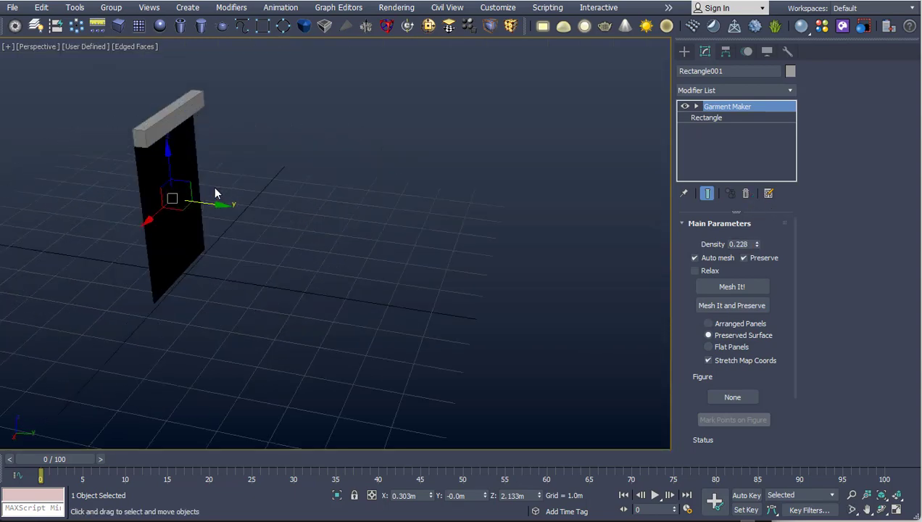
{"action": "left_click_drag", "start_coordinate": [205, 202], "coordinate": [218, 206]}
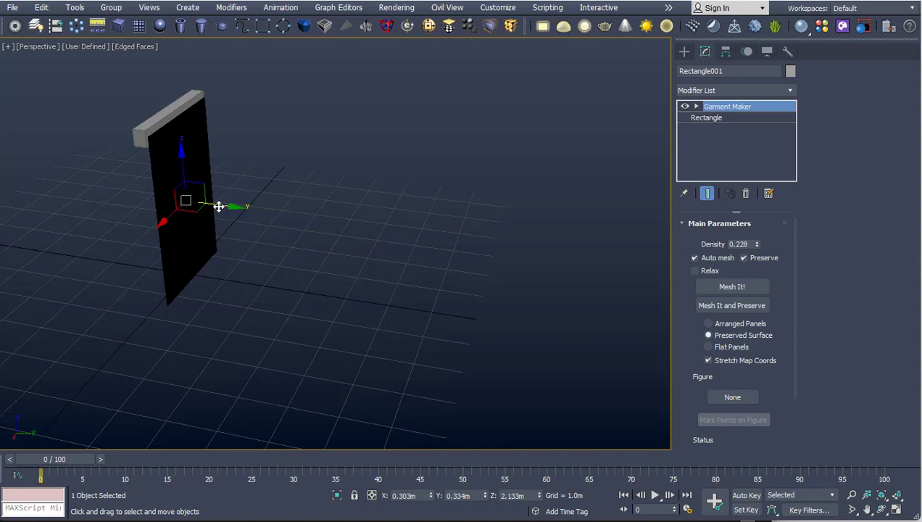
{"action": "mouse_move", "coordinate": [218, 207]}
{"action": "middle_mouse_down", "text": "alt"}
{"action": "mouse_move", "coordinate": [276, 200]}
{"action": "mouse_move", "coordinate": [245, 219]}
{"action": "mouse_move", "coordinate": [276, 213]}
{"action": "middle_mouse_up", "text": "alt"}
{"action": "scroll", "coordinate": [265, 193], "scroll_direction": "up", "scroll_amount": 2}
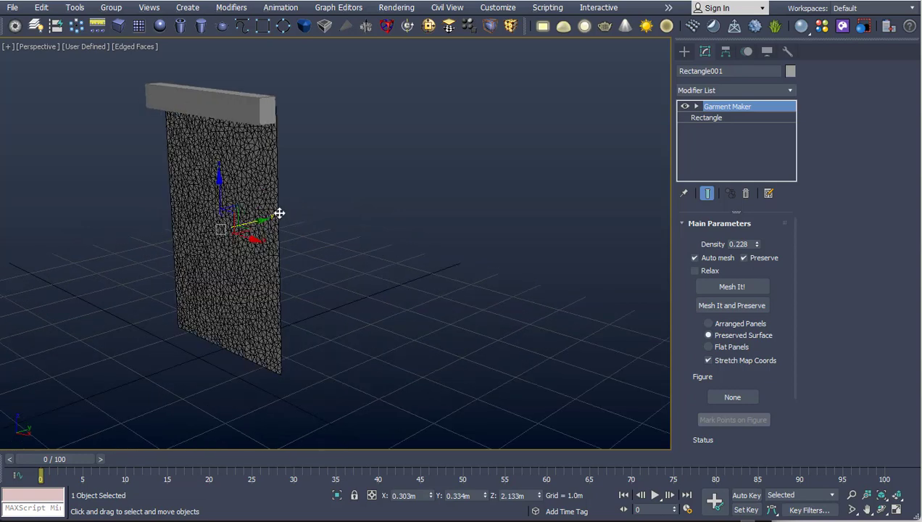
{"action": "mouse_move", "coordinate": [274, 221]}
{"action": "middle_mouse_down", "text": "alt"}
{"action": "mouse_move", "coordinate": [201, 236]}
{"action": "mouse_move", "coordinate": [282, 216]}
{"action": "mouse_move", "coordinate": [234, 229]}
{"action": "mouse_move", "coordinate": [289, 226]}
{"action": "middle_mouse_up", "text": "alt"}
- Add the Dynamo cloth modifier to Rectangle001 from the Modifier List
{"action": "key", "text": "f"}
{"action": "left_click", "coordinate": [705, 90]}
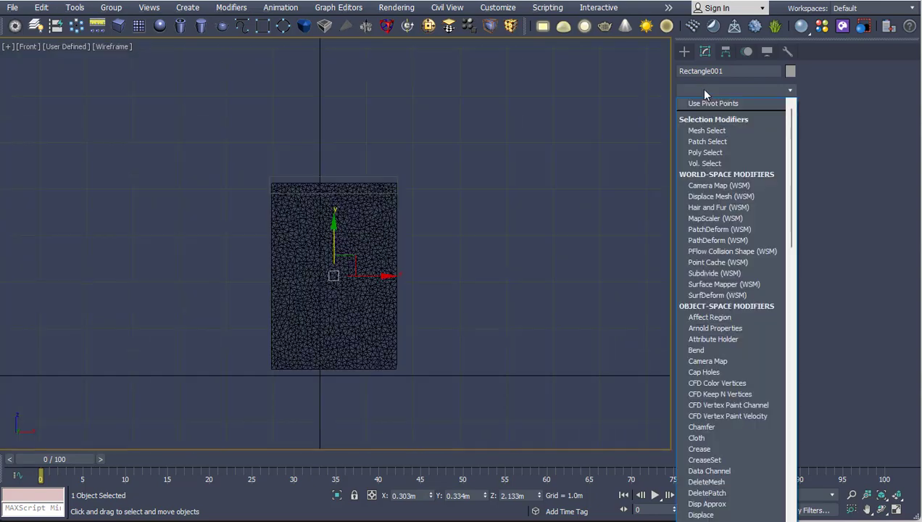
{"action": "type", "text": "dy"}
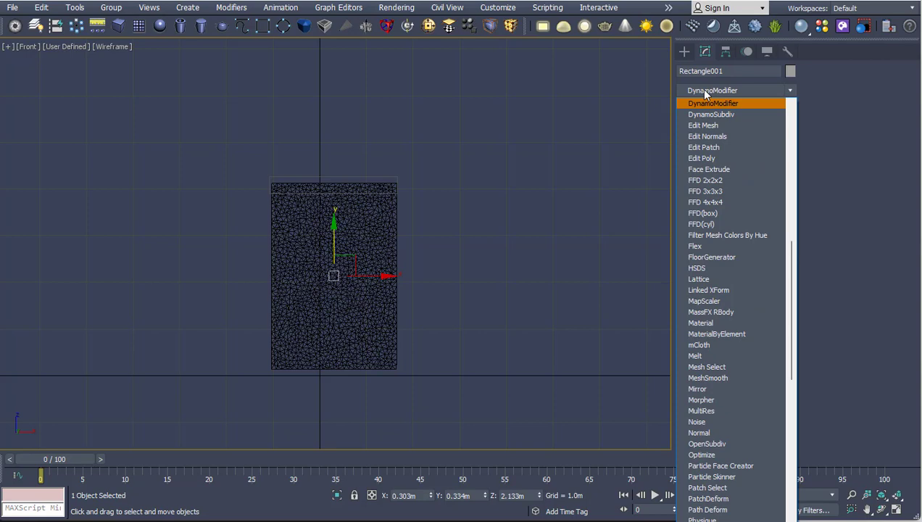
{"action": "left_click", "coordinate": [714, 105]}
- Pin the cloth's top row of vertices to Box001, then view it in perspective
{"action": "left_click", "coordinate": [754, 334]}
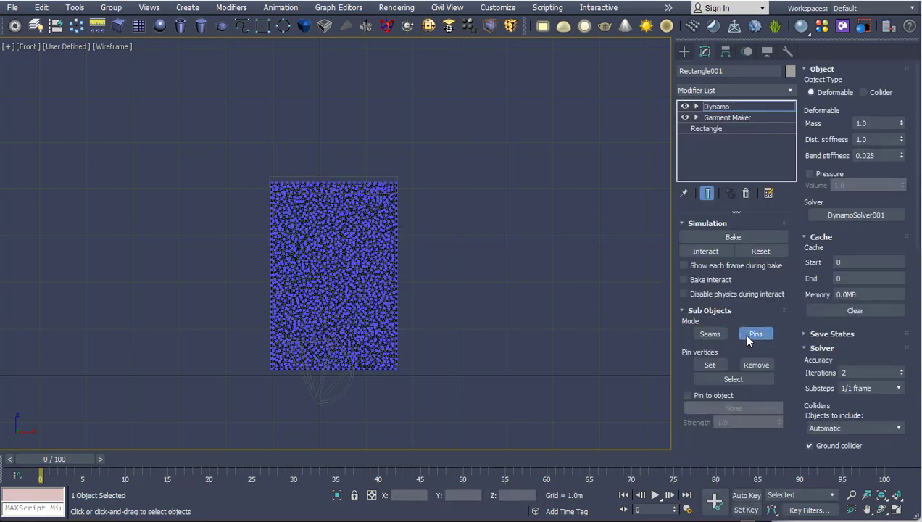
{"action": "scroll", "coordinate": [350, 216], "scroll_direction": "up", "scroll_amount": 5}
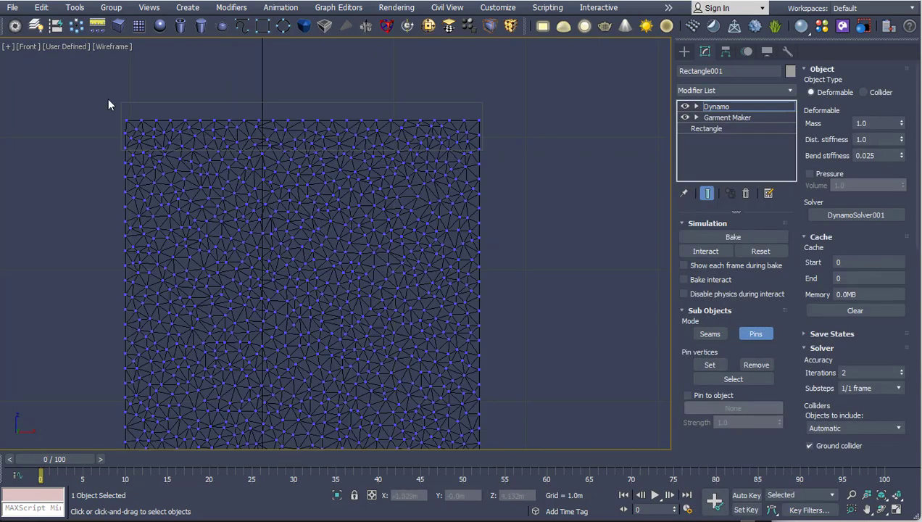
{"action": "left_click_drag", "start_coordinate": [491, 126], "coordinate": [494, 125]}
{"action": "left_click", "coordinate": [710, 365]}
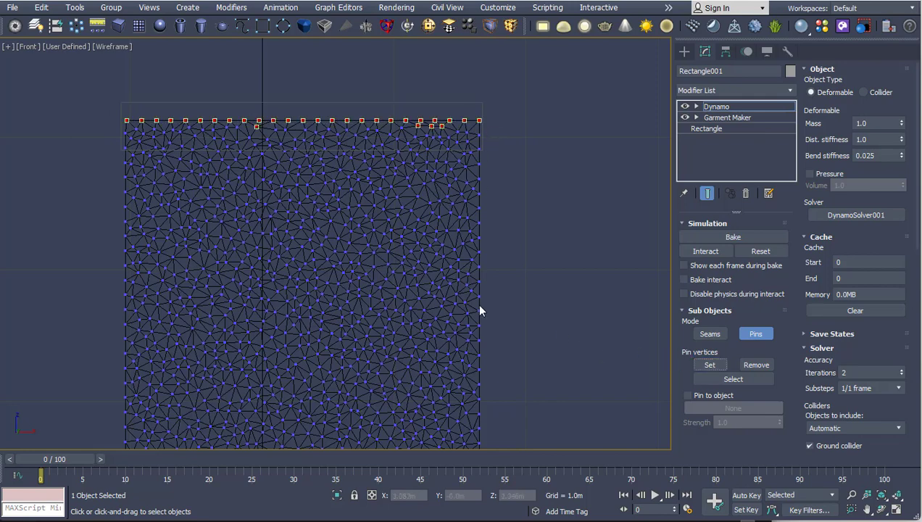
{"action": "left_click", "coordinate": [688, 398]}
{"action": "left_click", "coordinate": [695, 408]}
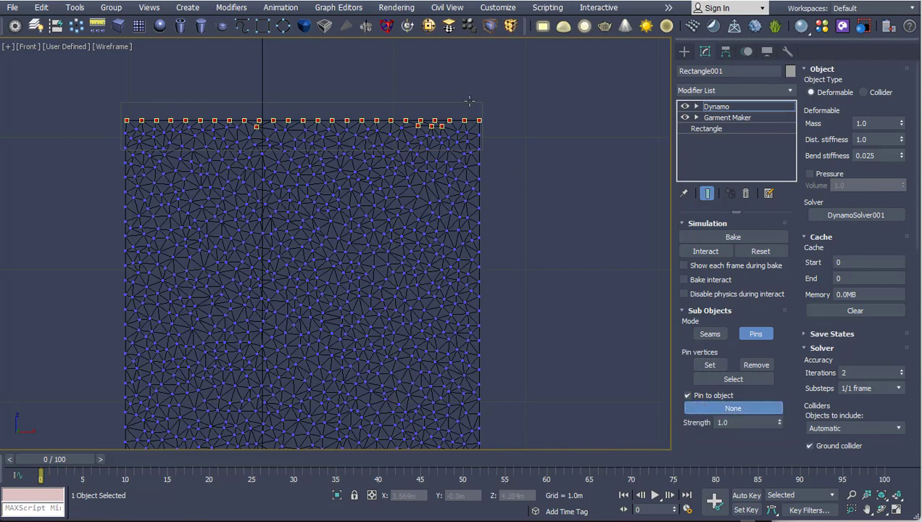
{"action": "left_click", "coordinate": [406, 125]}
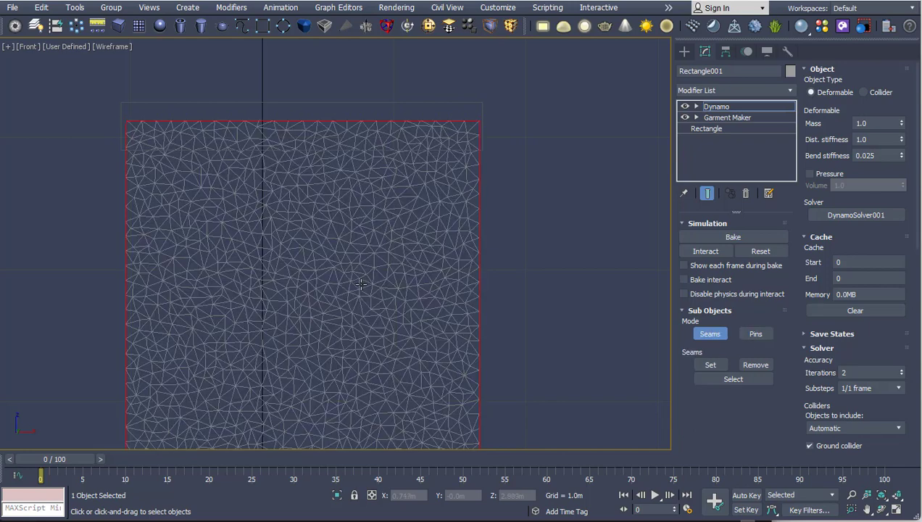
{"action": "left_click", "coordinate": [709, 336]}
{"action": "key", "text": "p"}
{"action": "middle_click_drag", "start_coordinate": [315, 265], "coordinate": [414, 318], "text": "alt"}
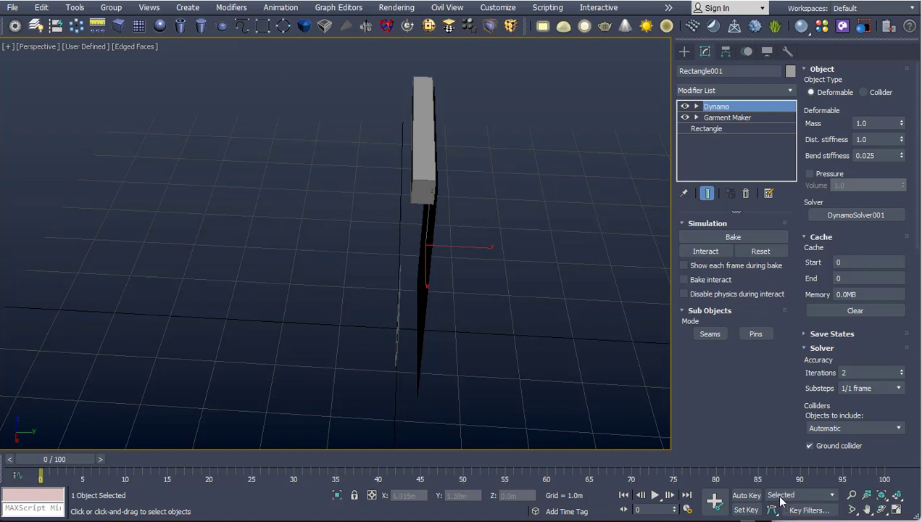
- With Auto Key on, move Box001 sideways along Y at frame 100
{"action": "left_click", "coordinate": [746, 495]}
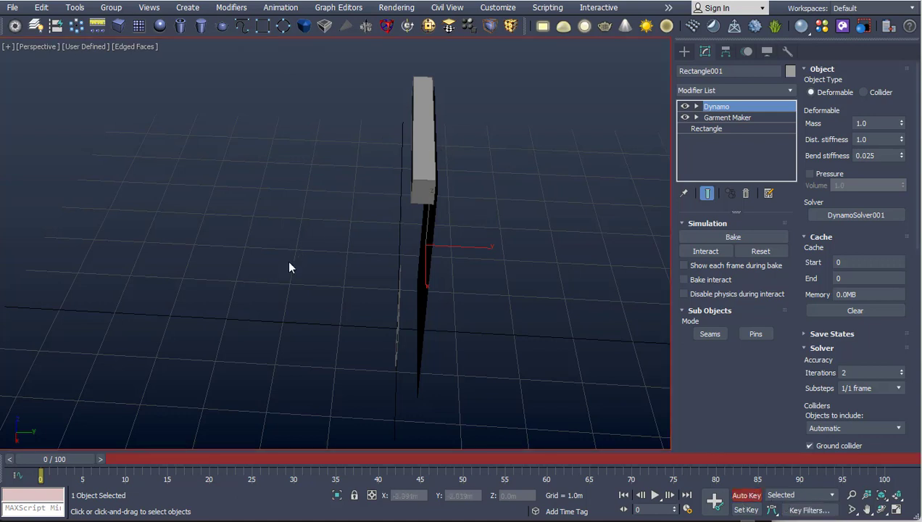
{"action": "left_click_drag", "start_coordinate": [73, 457], "coordinate": [884, 456]}
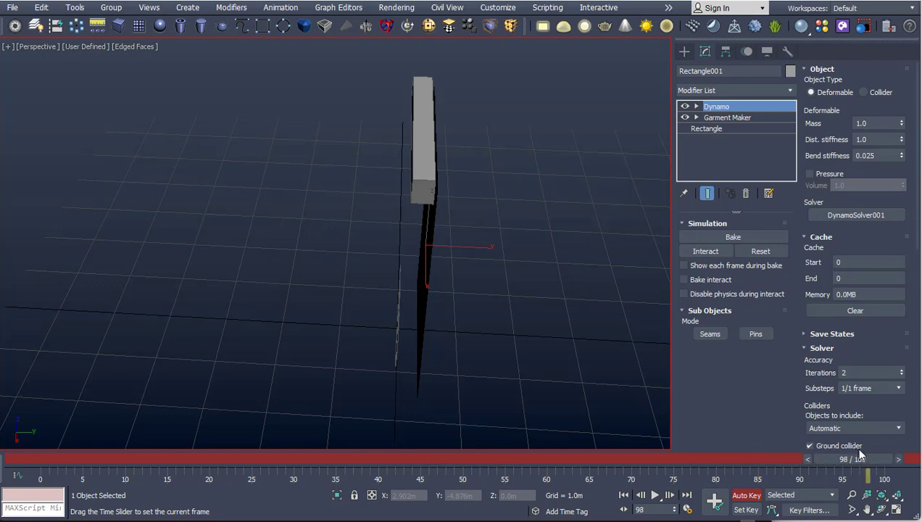
{"action": "left_click", "coordinate": [415, 119]}
{"action": "mouse_move", "coordinate": [425, 147]}
{"action": "middle_mouse_down", "text": "alt"}
{"action": "mouse_move", "coordinate": [460, 165]}
{"action": "mouse_move", "coordinate": [507, 165]}
{"action": "middle_mouse_up", "text": "alt"}
{"action": "key", "text": "w"}
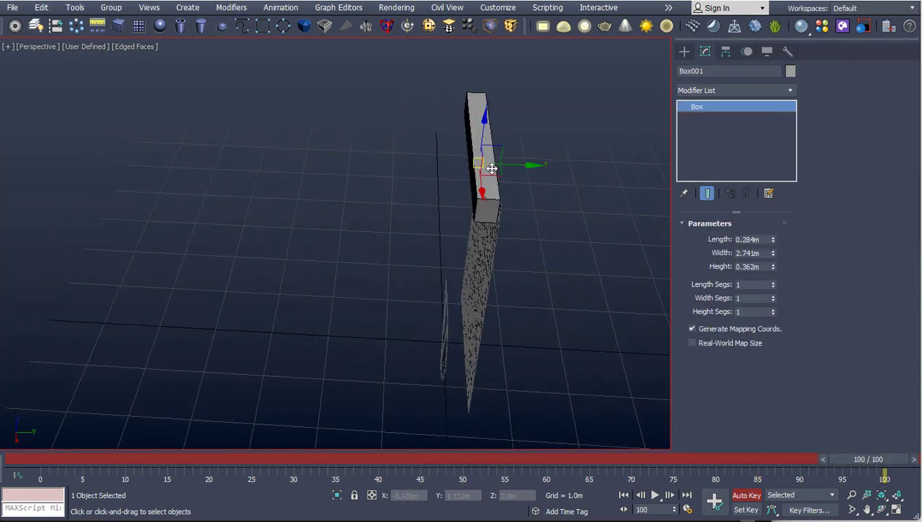
{"action": "left_click_drag", "start_coordinate": [507, 164], "coordinate": [280, 171]}
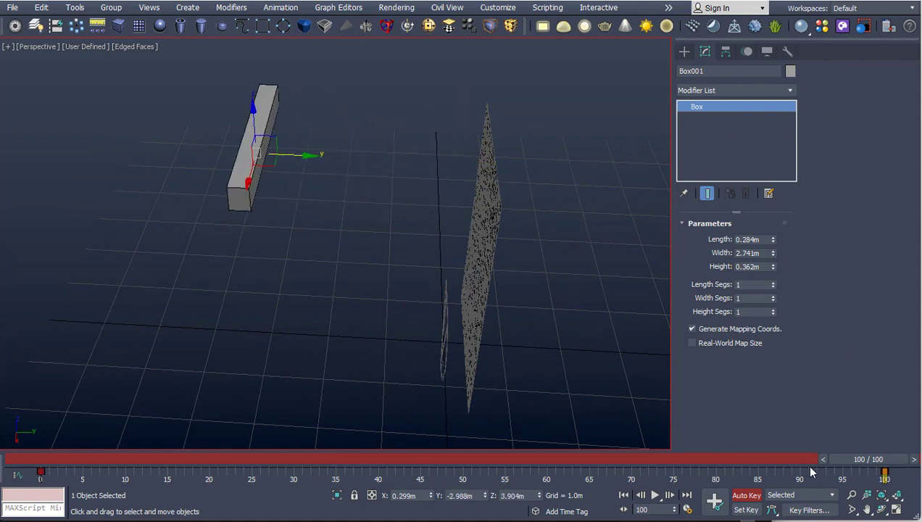
- Rotate Box001 about -25° at frame 56 and about 59° at frame 100, then turn off Auto Key
{"action": "left_click", "coordinate": [624, 458]}
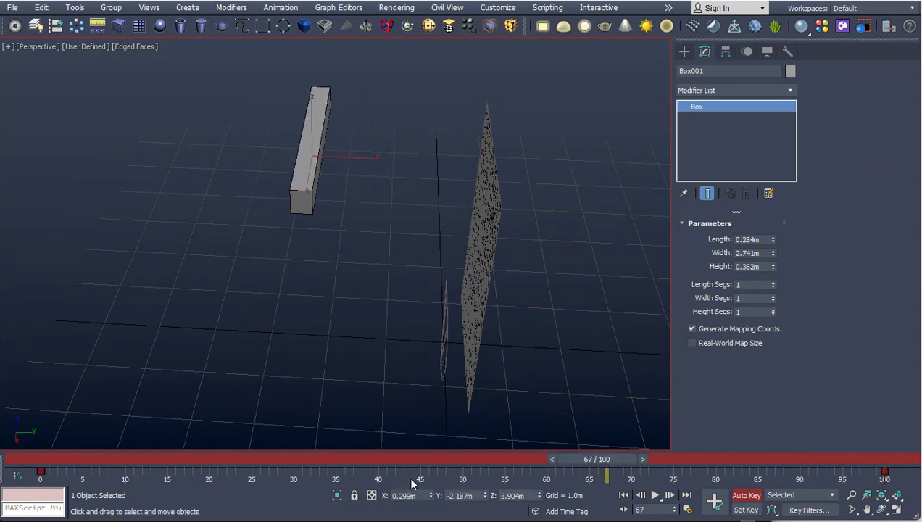
{"action": "left_click", "coordinate": [438, 460]}
{"action": "key", "text": "e"}
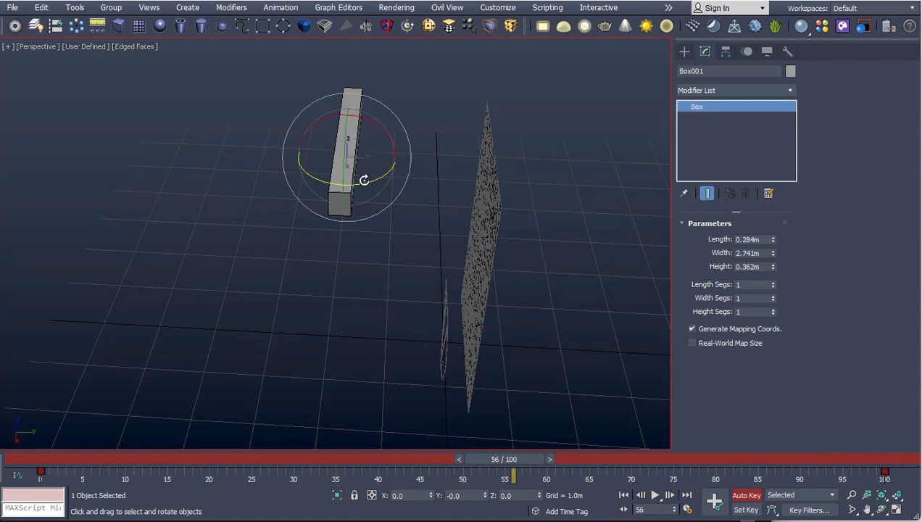
{"action": "left_click_drag", "start_coordinate": [364, 179], "coordinate": [339, 181]}
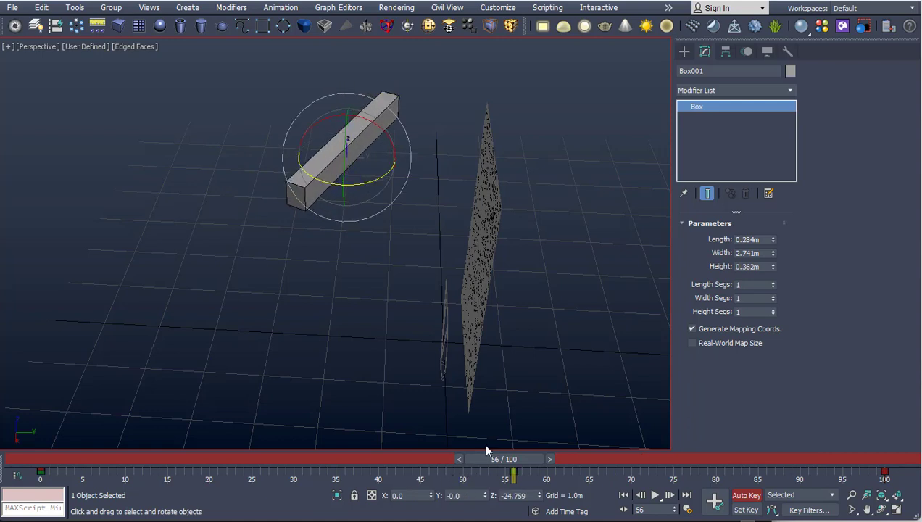
{"action": "left_click_drag", "start_coordinate": [506, 459], "coordinate": [880, 435]}
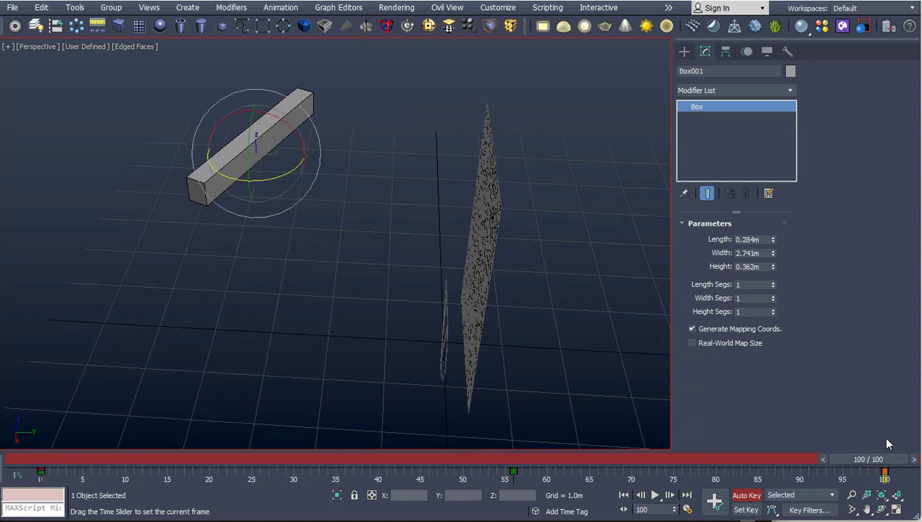
{"action": "left_click_drag", "start_coordinate": [240, 181], "coordinate": [315, 177]}
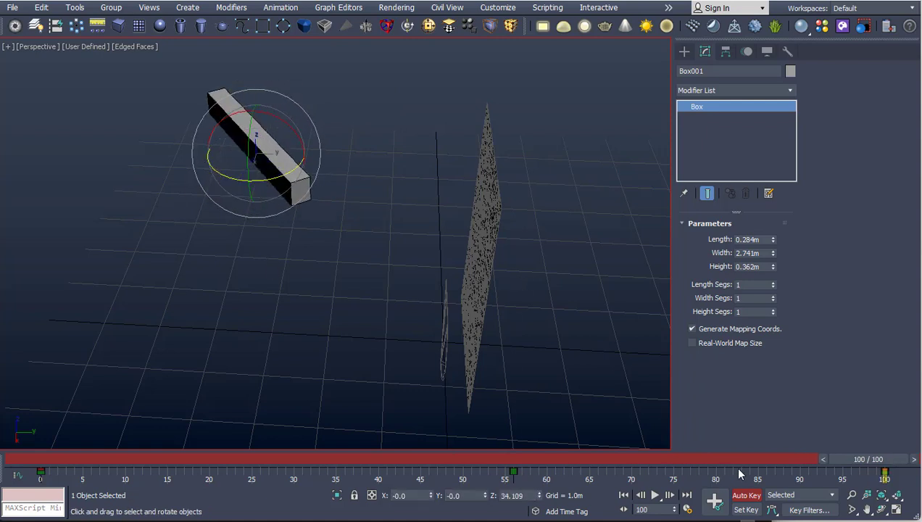
{"action": "left_click", "coordinate": [746, 496]}
{"action": "left_click_drag", "start_coordinate": [879, 461], "coordinate": [55, 460]}
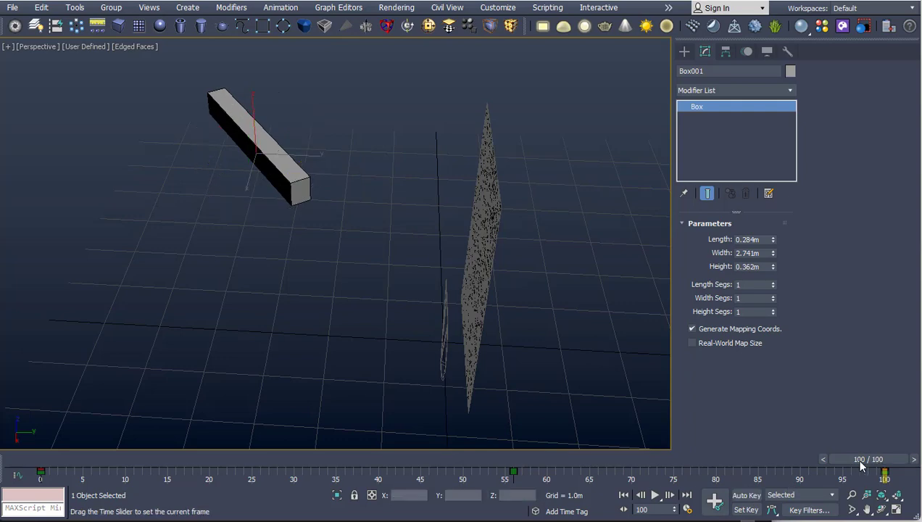
- Bake Rectangle001's cloth over frames 0–100 and play back the curtain swinging
{"action": "left_click", "coordinate": [464, 255]}
{"action": "middle_click_drag", "start_coordinate": [464, 256], "coordinate": [474, 249], "text": "alt"}
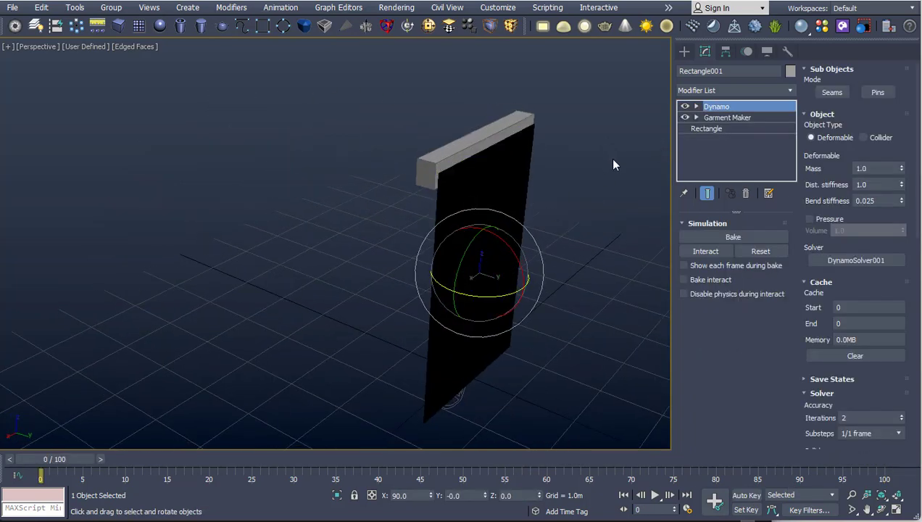
{"action": "mouse_move", "coordinate": [589, 220]}
{"action": "middle_mouse_down", "text": "alt"}
{"action": "mouse_move", "coordinate": [611, 235]}
{"action": "mouse_move", "coordinate": [661, 227]}
{"action": "mouse_move", "coordinate": [810, 139]}
{"action": "middle_mouse_up", "text": "alt"}
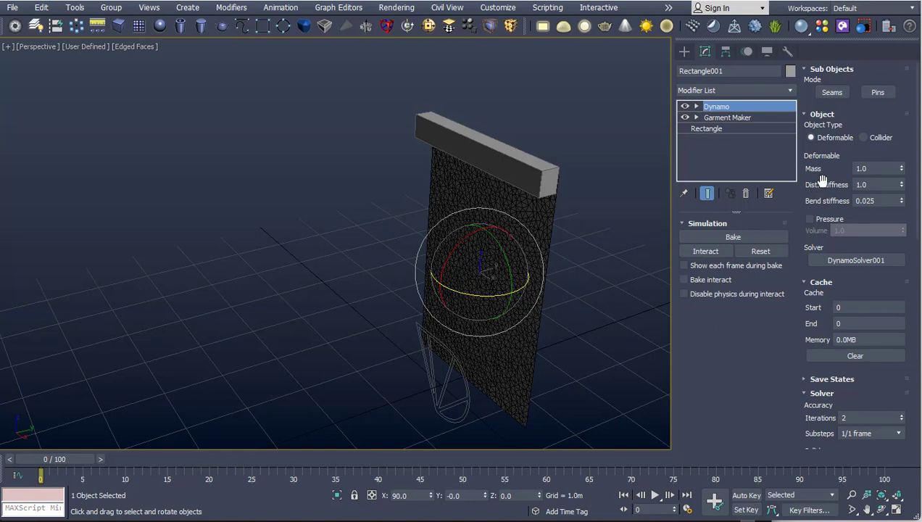
{"action": "left_click", "coordinate": [751, 239]}
{"action": "key", "text": "slash"}
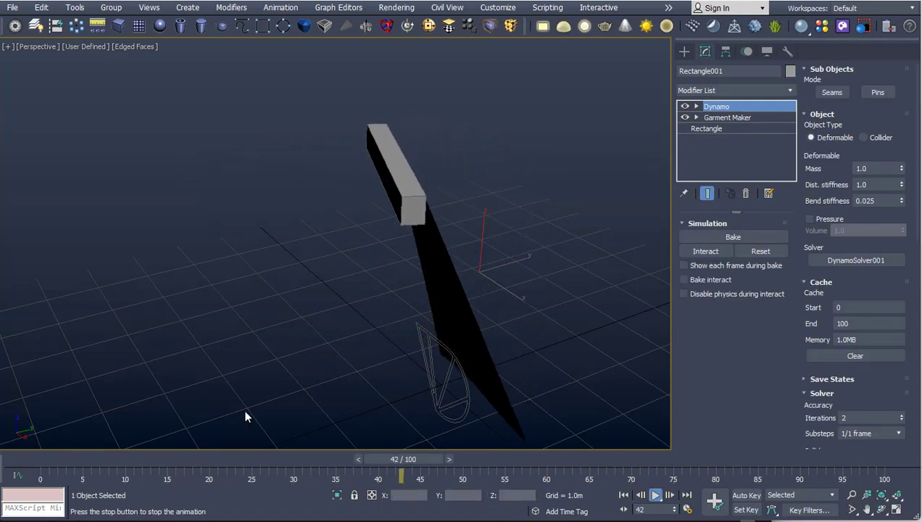